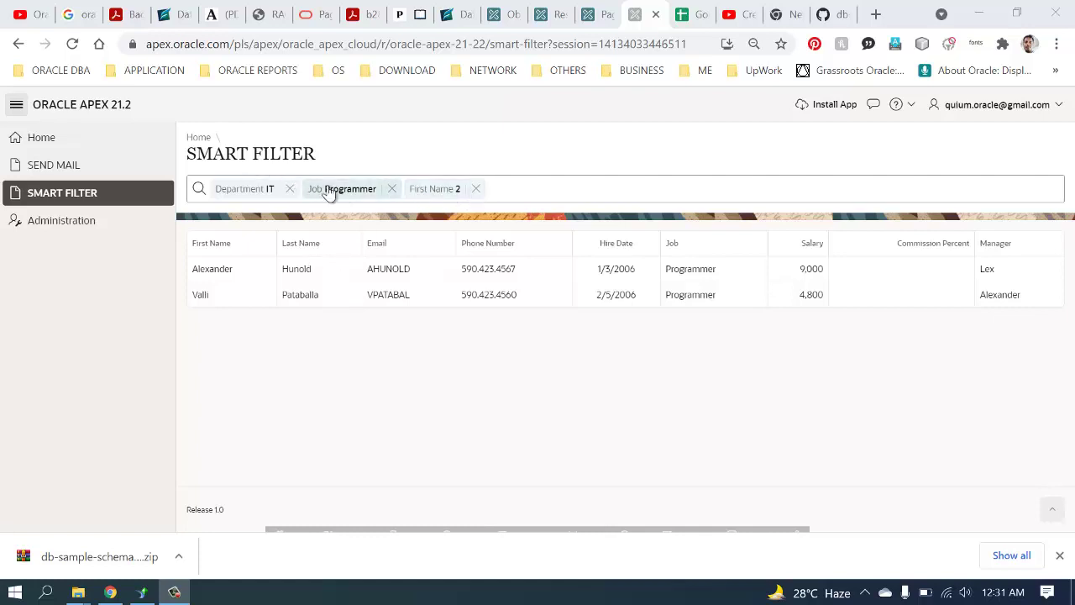
# - Remove the First Name, Job and Department filters and look through the full employee list
pyautogui.click(477, 190)
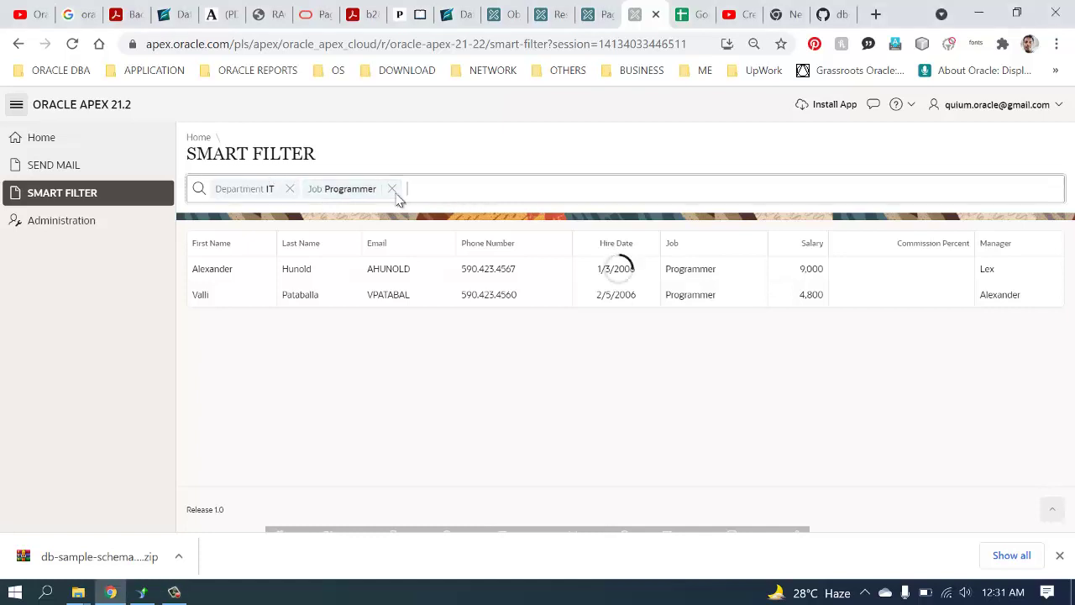
pyautogui.click(392, 190)
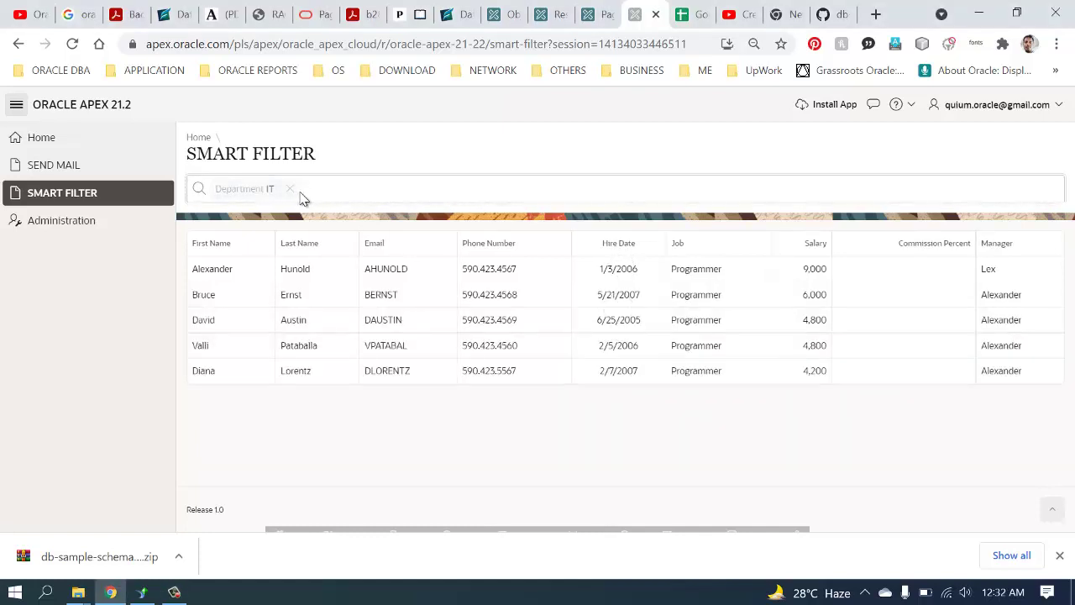
pyautogui.click(290, 190)
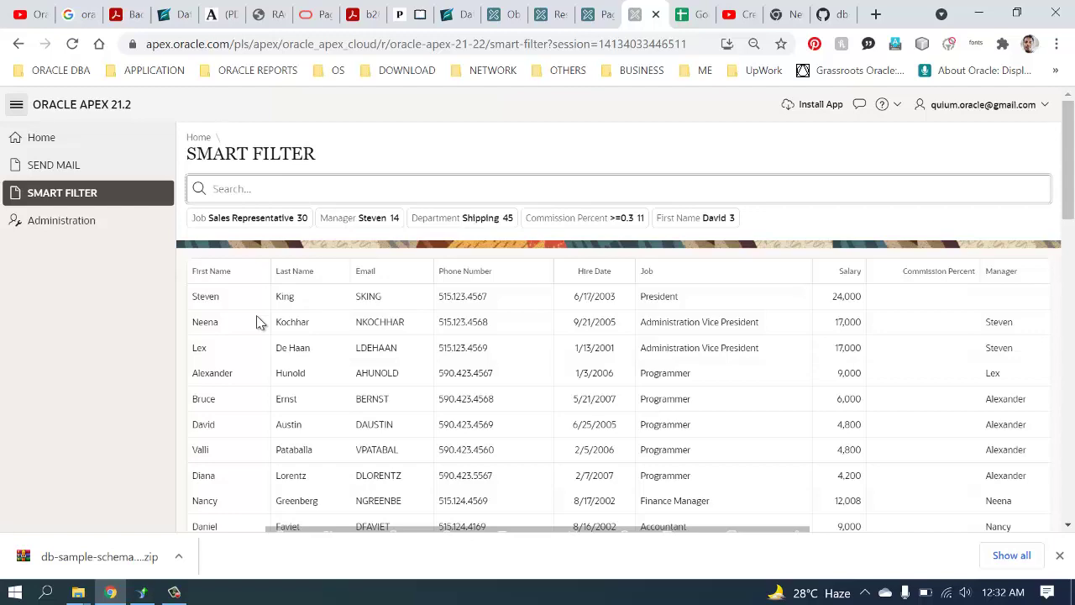
pyautogui.scroll(-5, 259, 323)
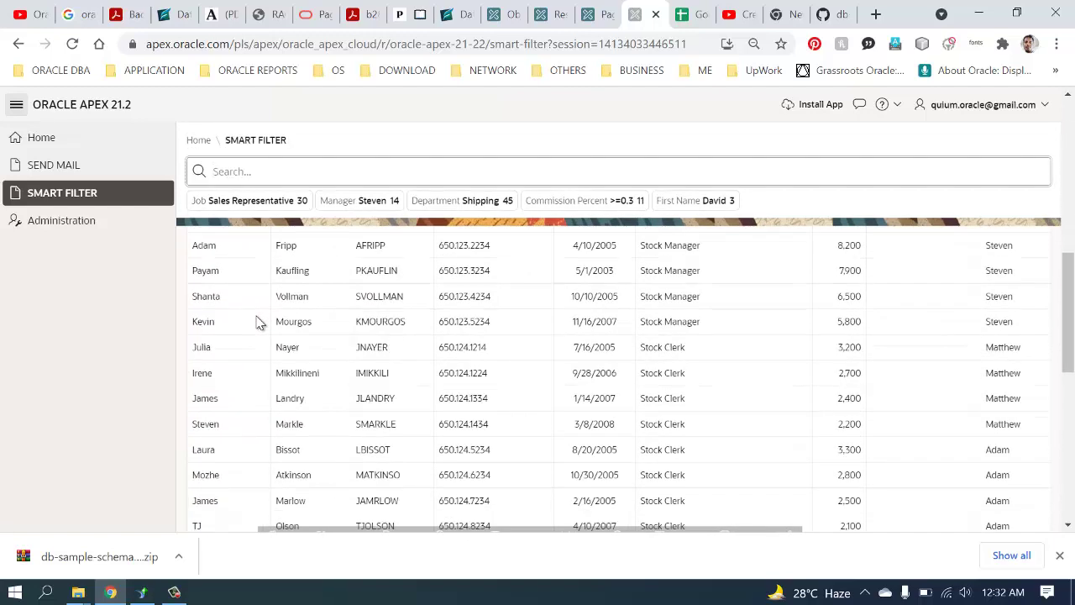
pyautogui.scroll(5, 259, 323)
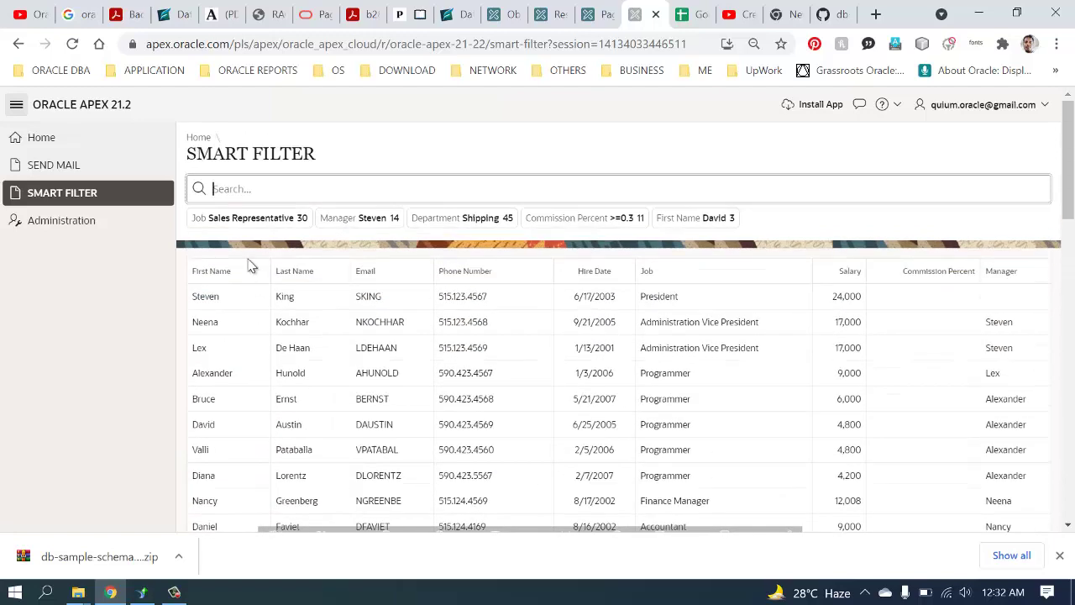
# - Filter the employee report by the job Sales Representative
pyautogui.click(231, 192)
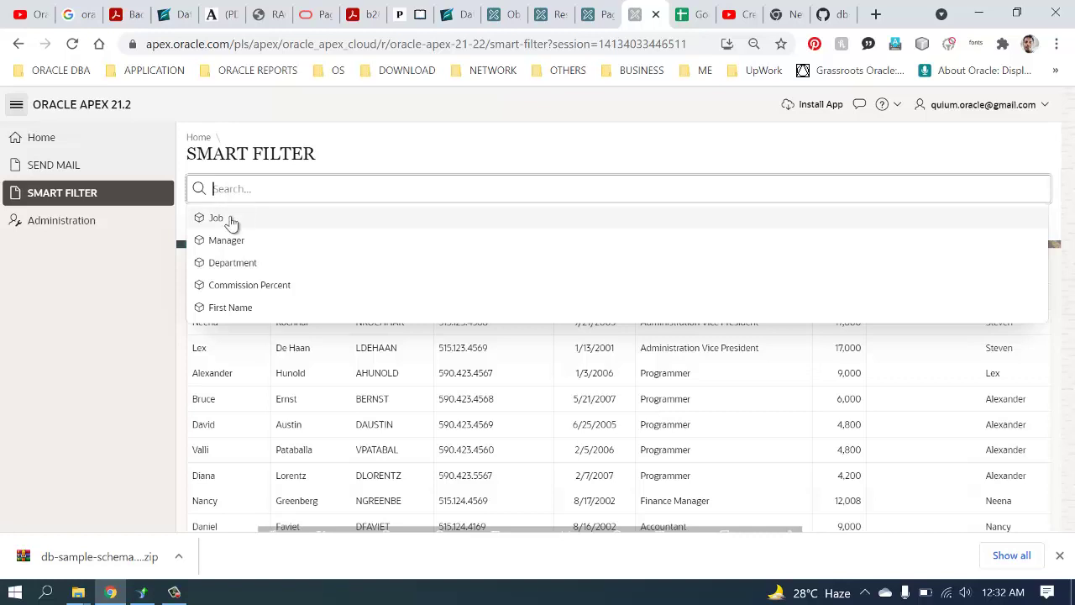
pyautogui.click(229, 219)
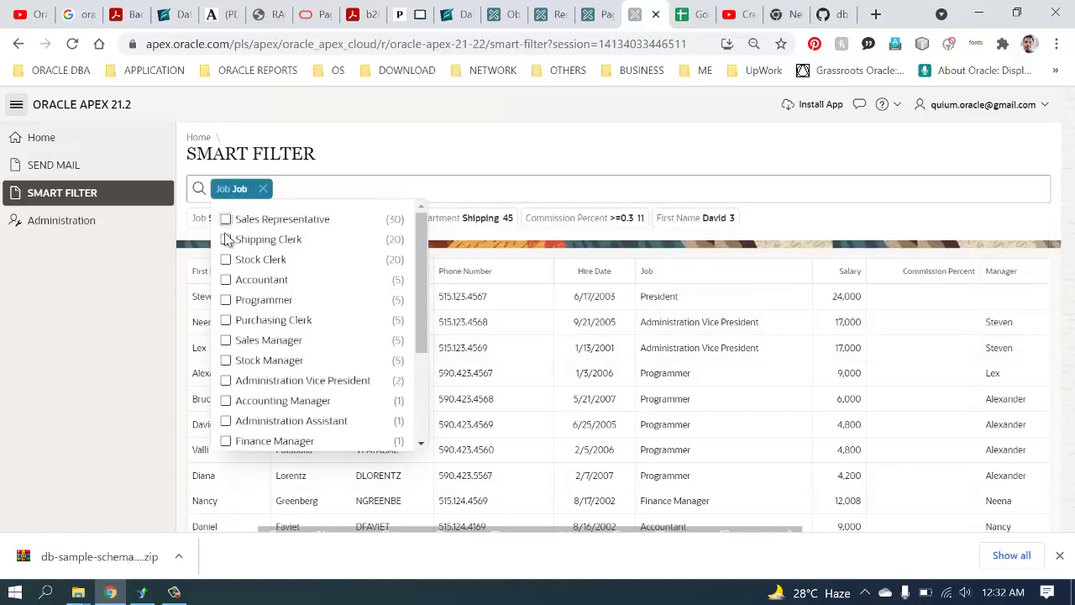
pyautogui.scroll(-2, 244, 380)
pyautogui.scroll(3, 241, 407)
pyautogui.click(226, 221)
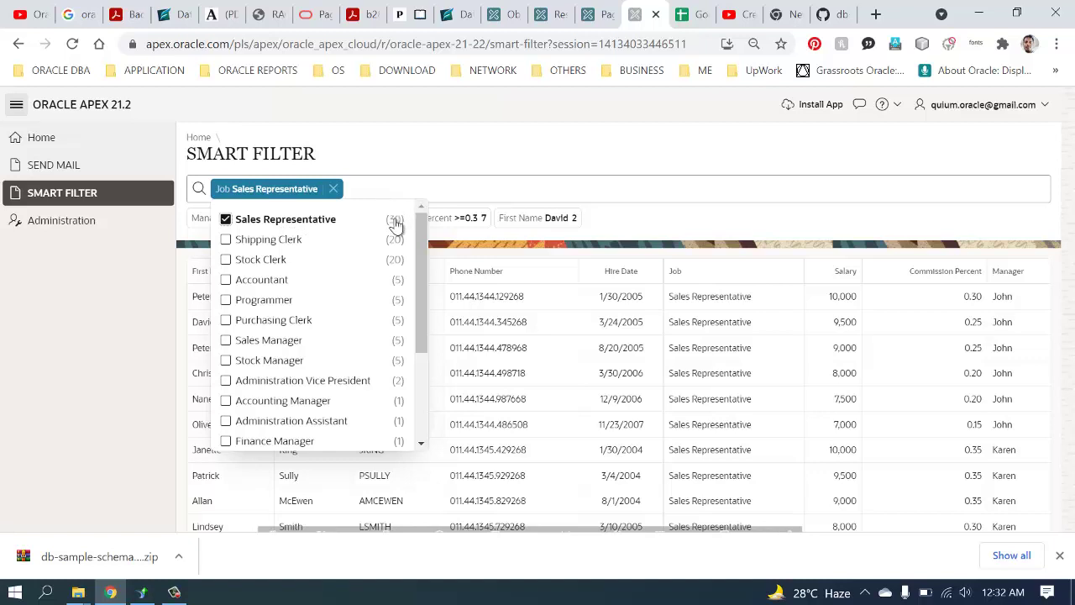
# - Switch the Job filter to Stock Clerk and to Accountant, and remove the filter
pyautogui.click(227, 262)
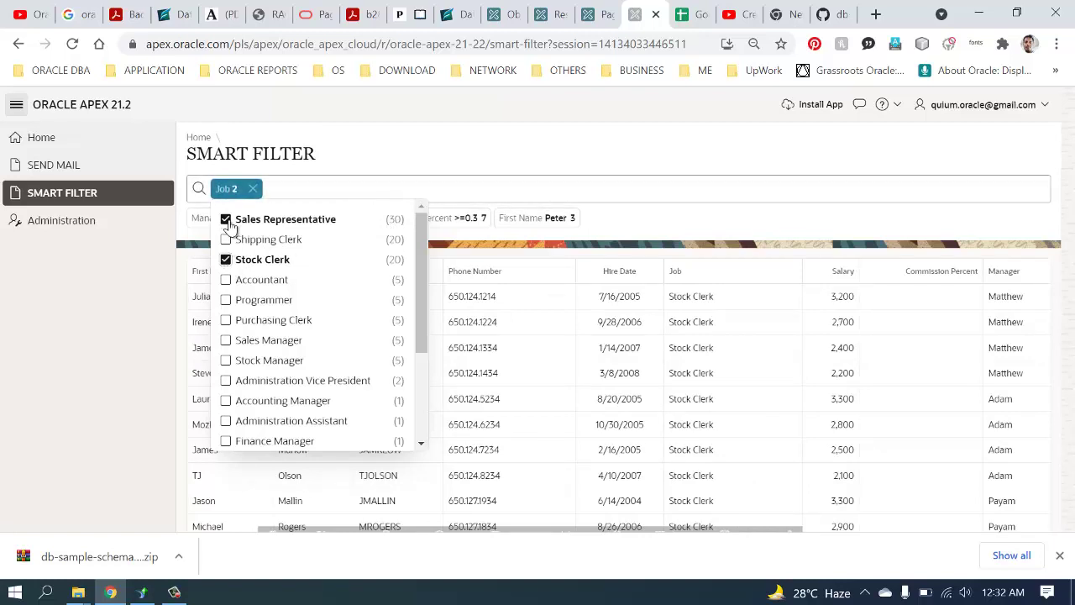
pyautogui.click(226, 220)
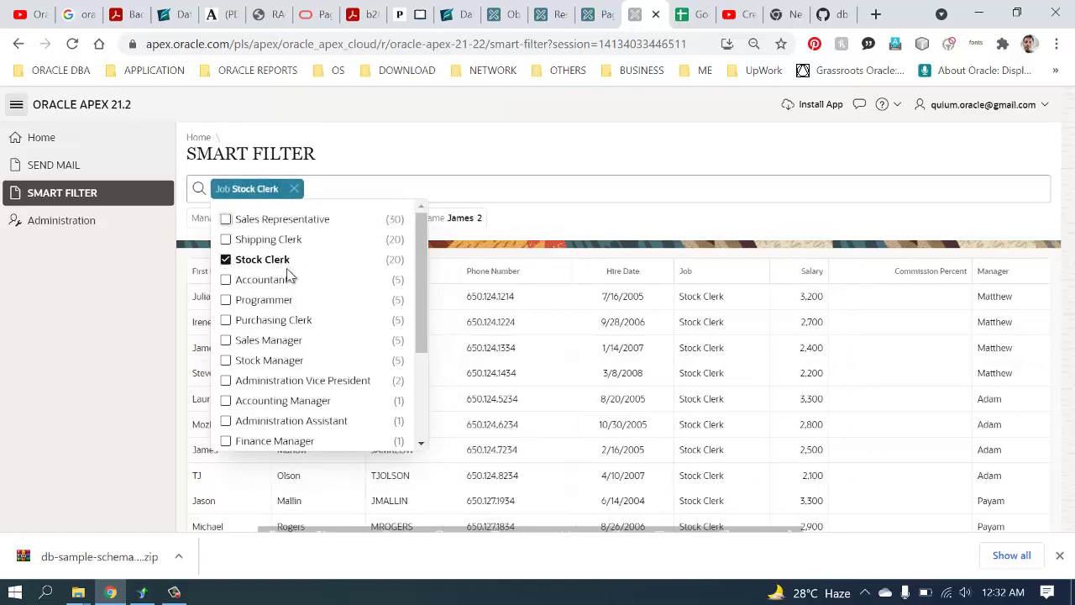
pyautogui.click(226, 280)
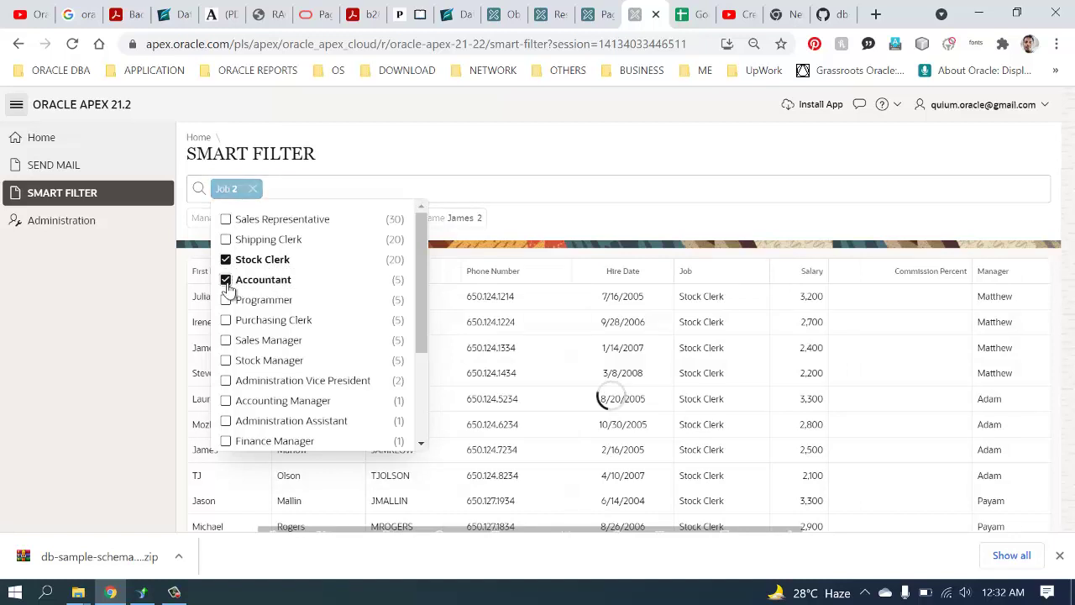
pyautogui.click(252, 261)
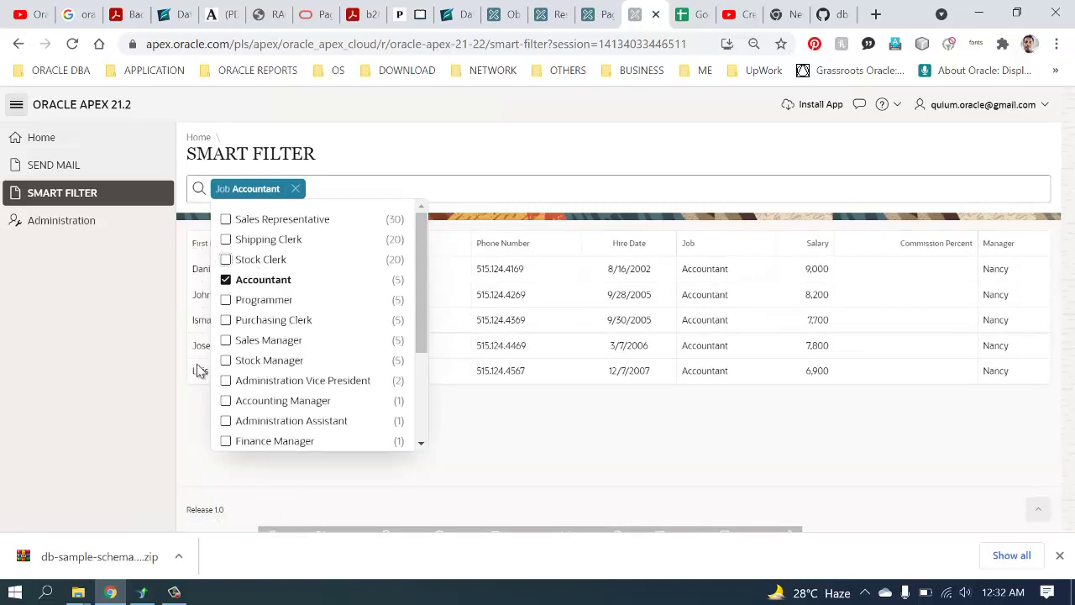
pyautogui.click(204, 307)
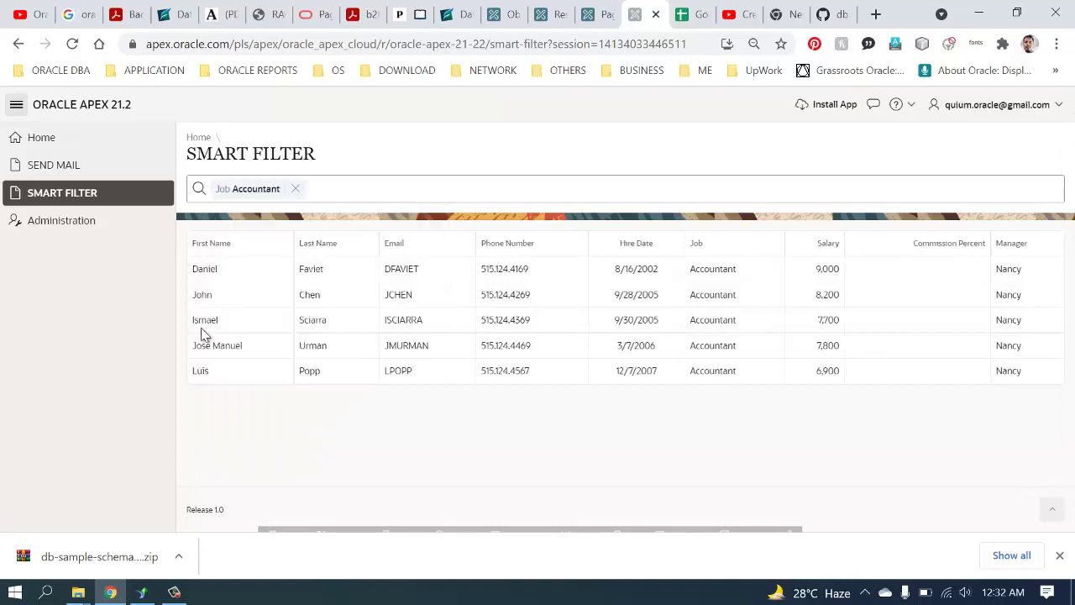
pyautogui.click(296, 188)
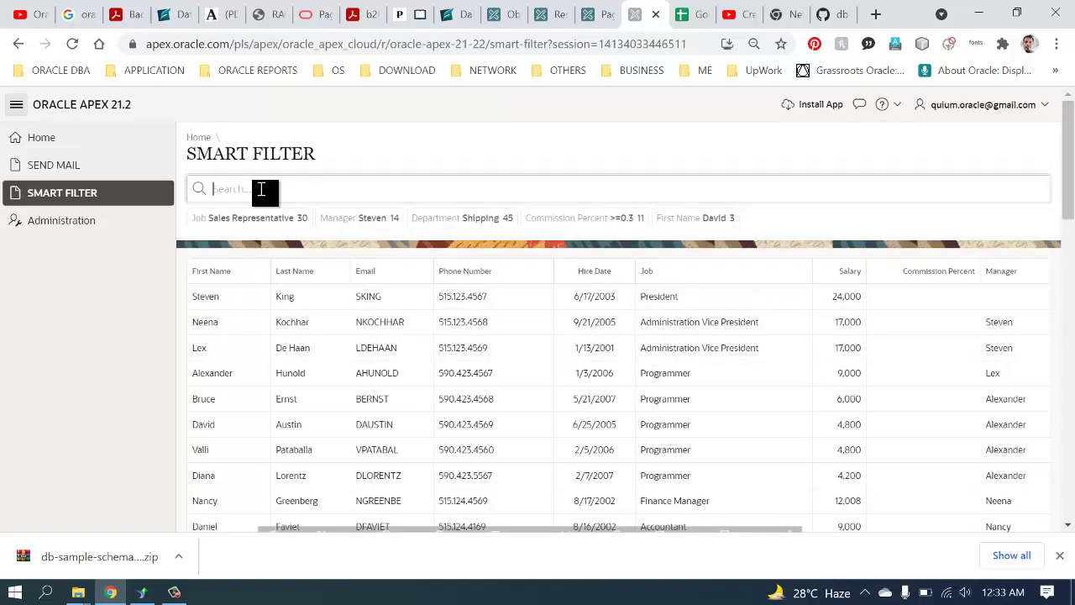
# - Filter the report by the Accounting department and switch the Department filter to IT
pyautogui.click(261, 190)
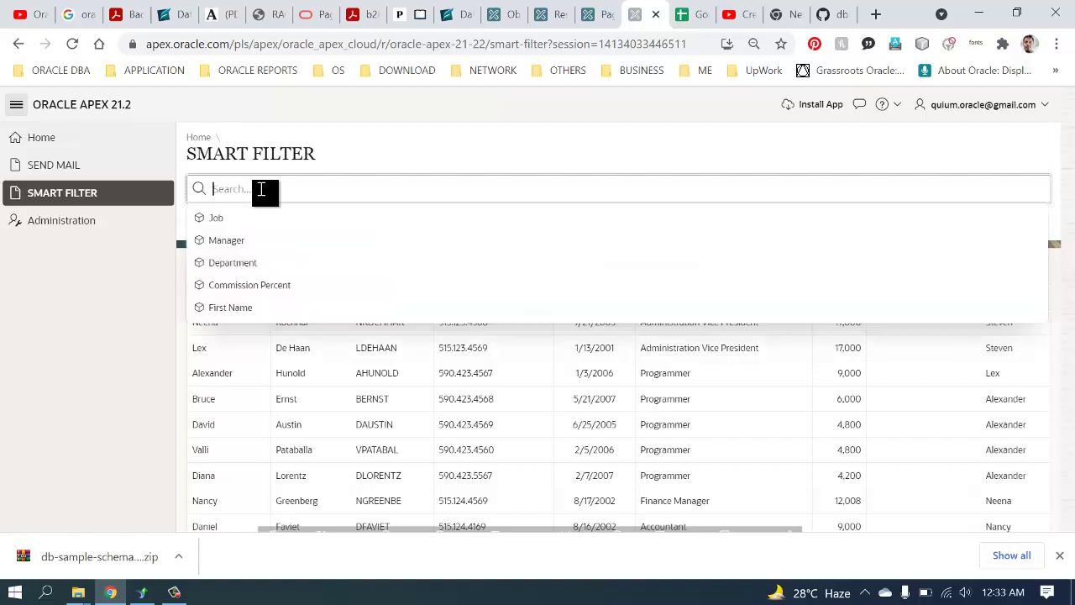
pyautogui.click(239, 266)
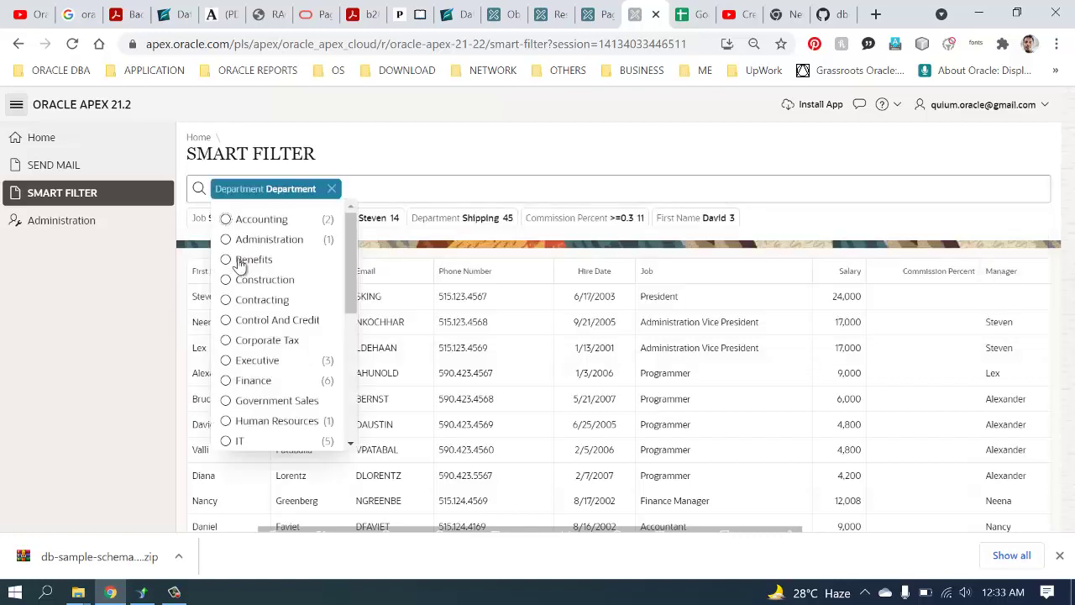
pyautogui.click(227, 220)
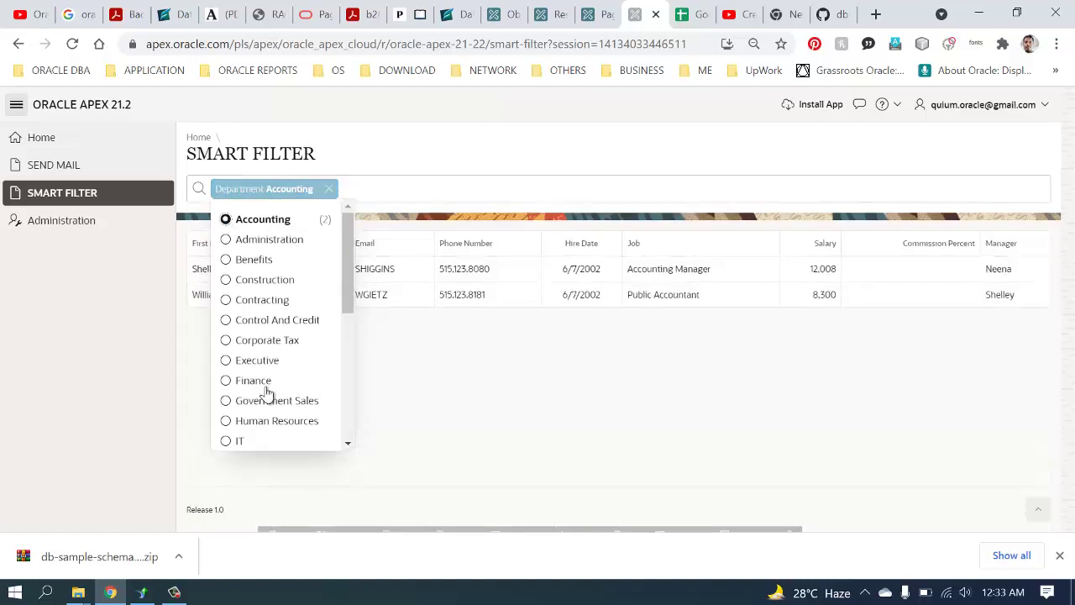
pyautogui.click(236, 441)
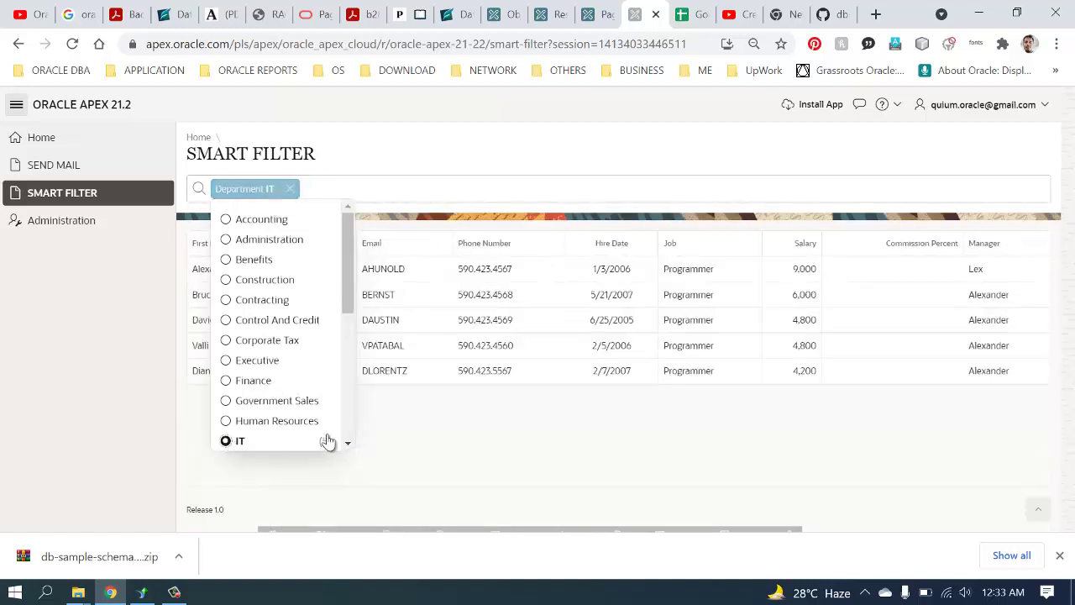
pyautogui.scroll(-3, 328, 424)
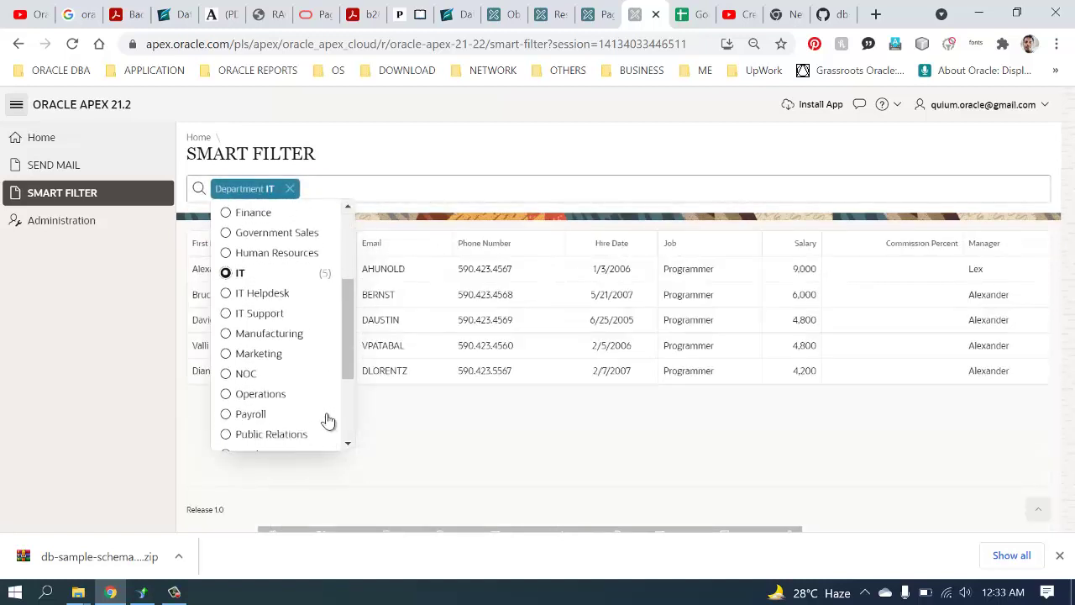
pyautogui.click(407, 439)
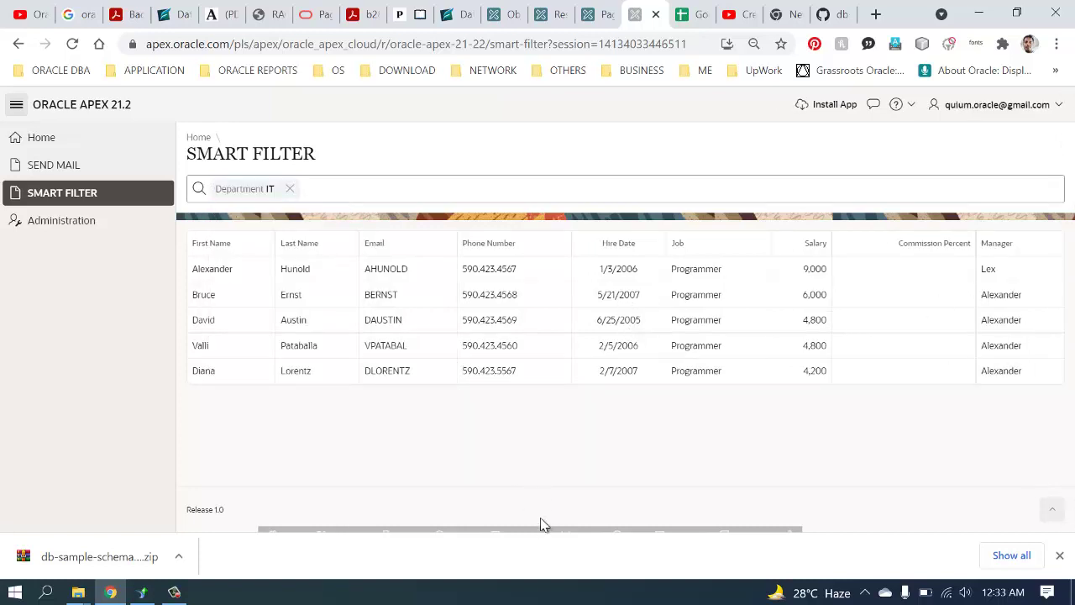
# - Change the Department filter to Executive and back to IT
pyautogui.moveTo(535, 528)
pyautogui.click(268, 191)
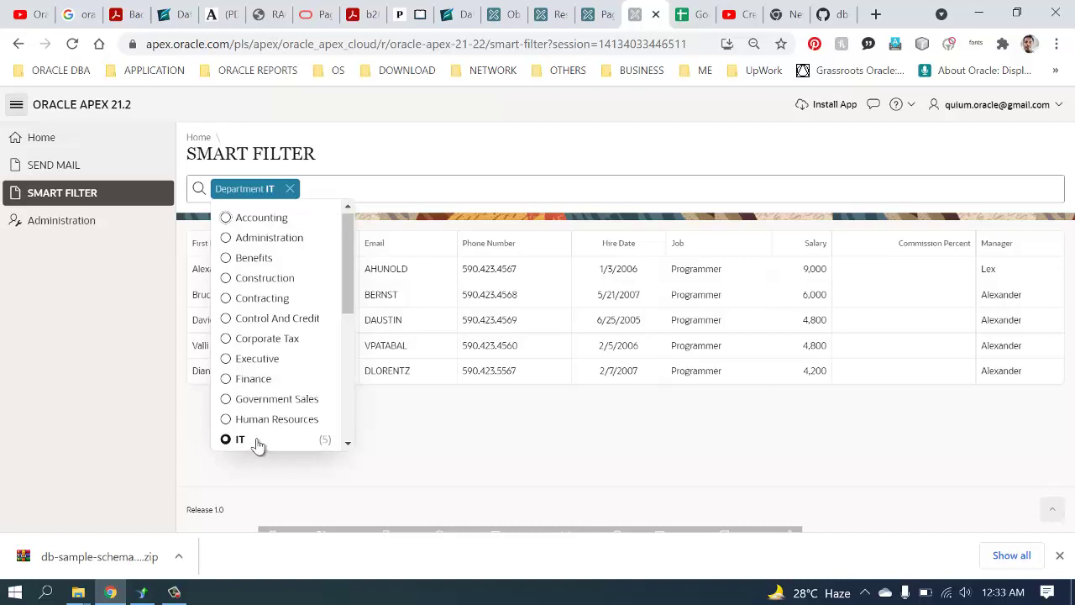
pyautogui.scroll(-1, 258, 443)
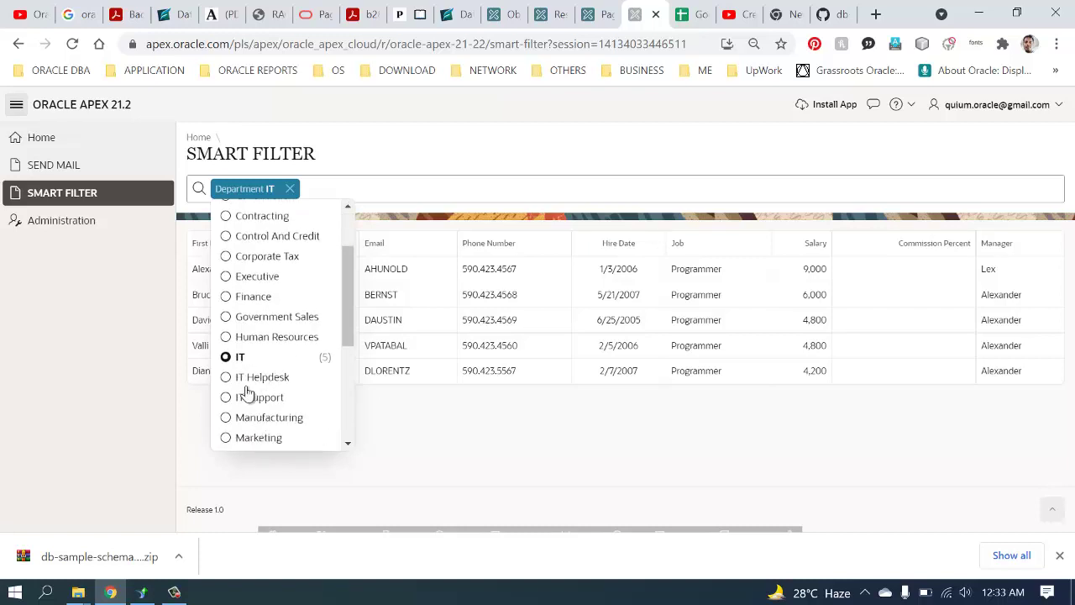
pyautogui.scroll(1, 246, 370)
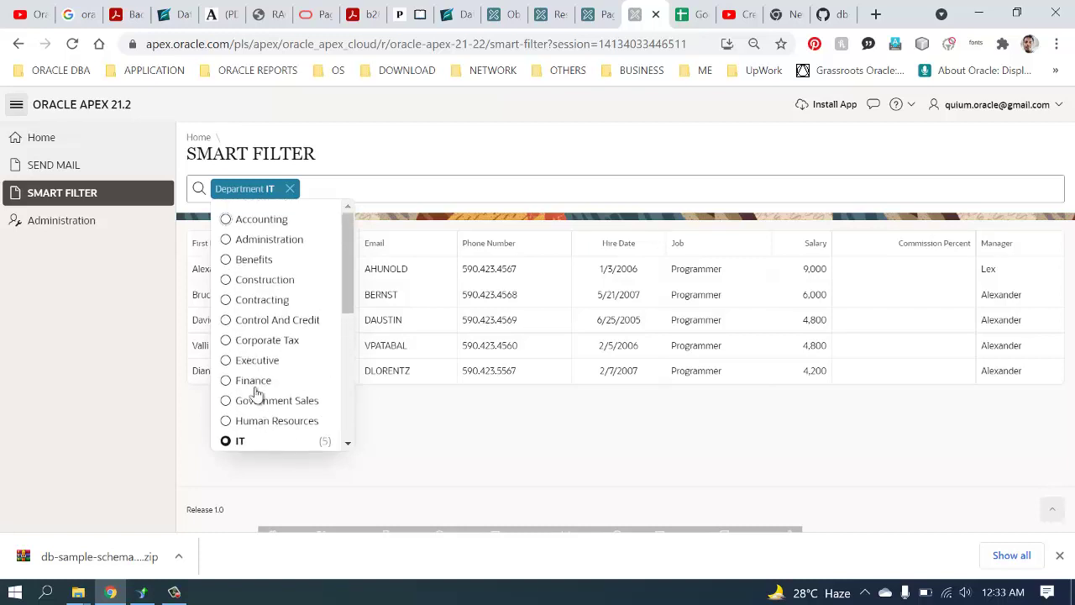
pyautogui.click(254, 362)
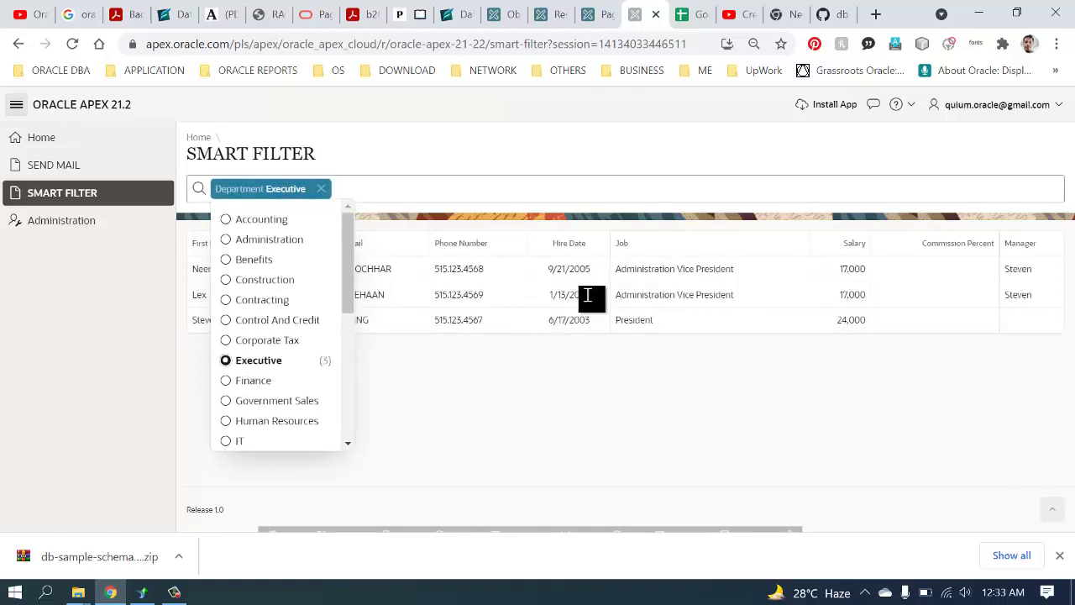
pyautogui.click(238, 445)
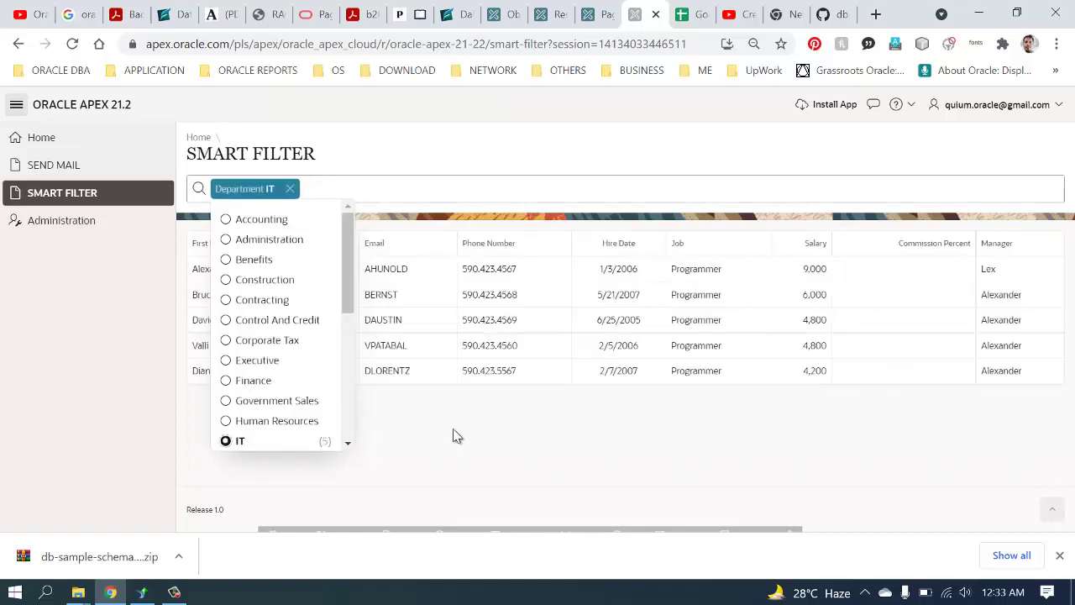
# - Add a Job filter for Programmer alongside the Department filter
pyautogui.click(328, 199)
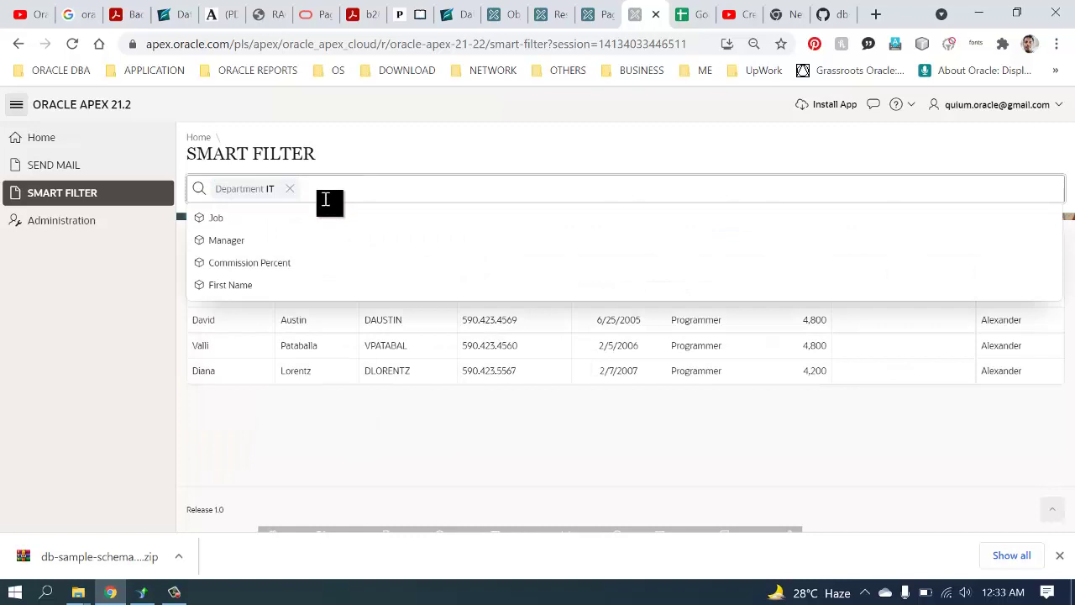
pyautogui.click(258, 221)
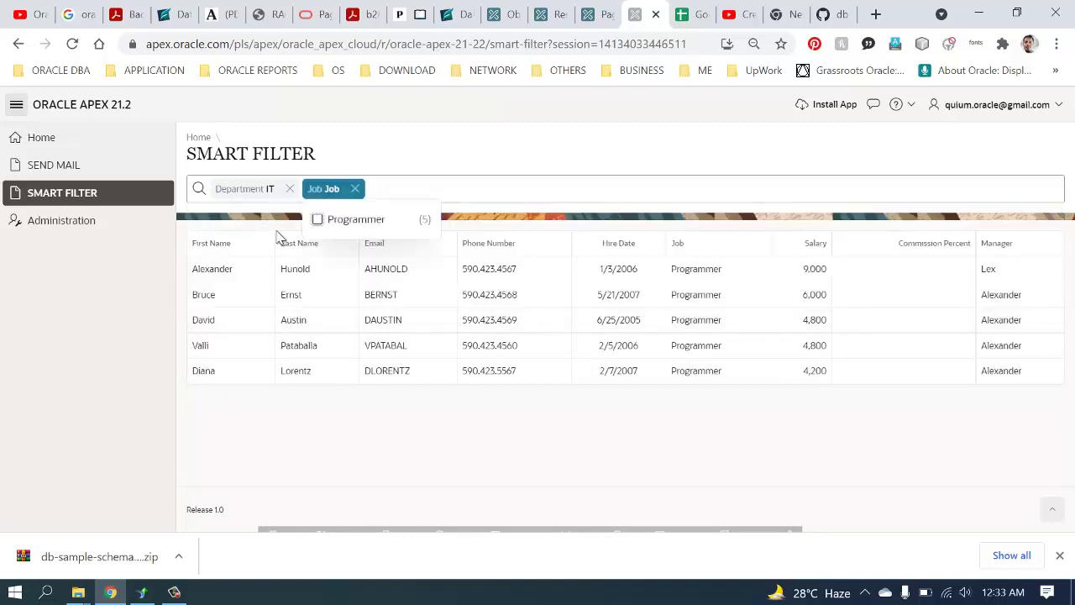
pyautogui.click(319, 220)
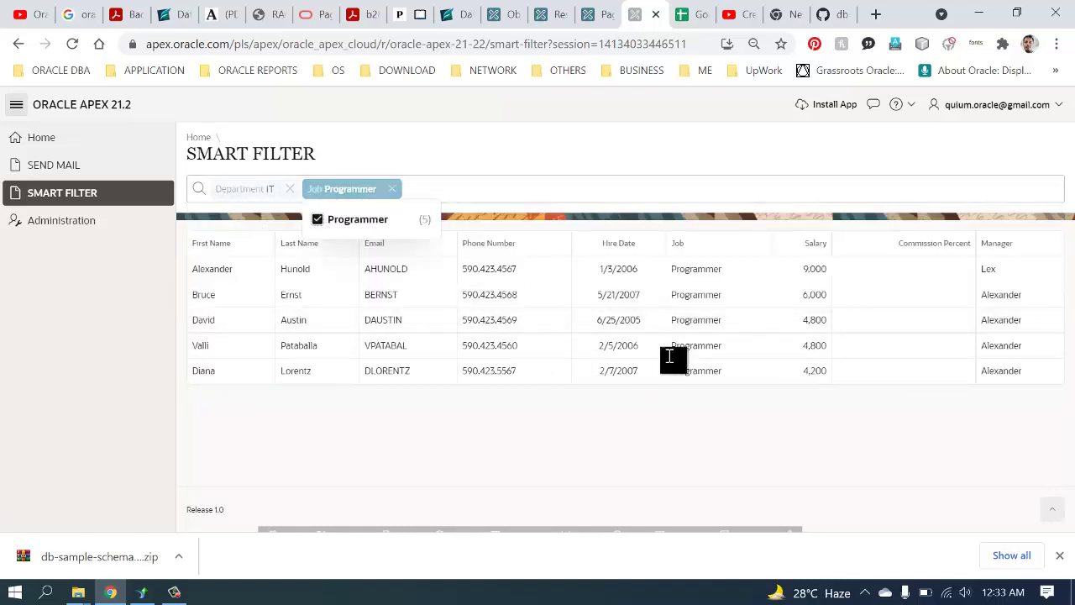
# - Add a Manager filter for the first listed manager, switch it to the second, and check the employee and manager in the filtered row
pyautogui.click(425, 195)
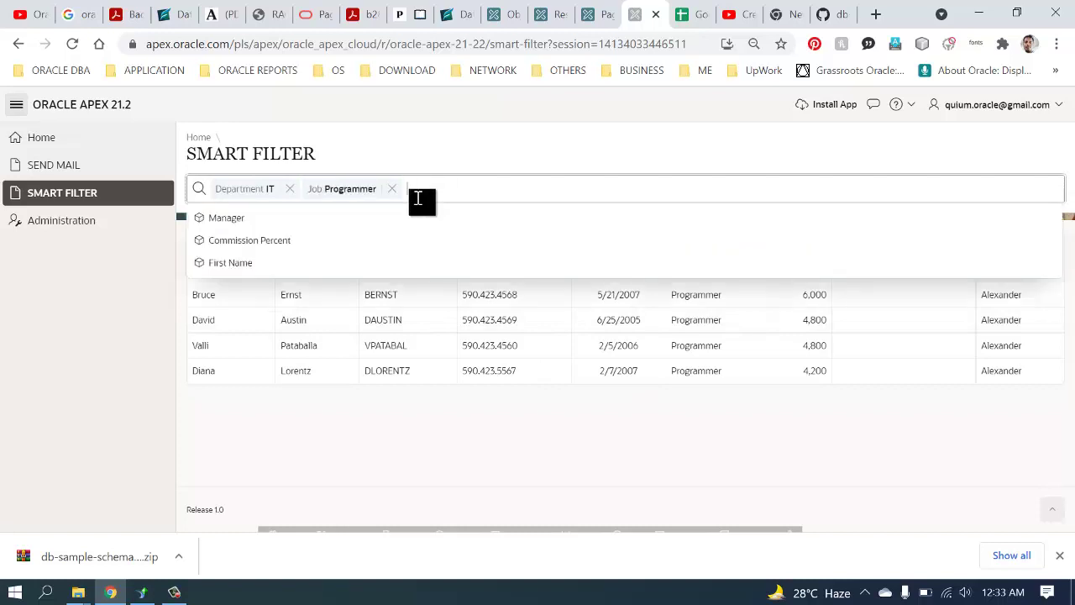
pyautogui.click(239, 219)
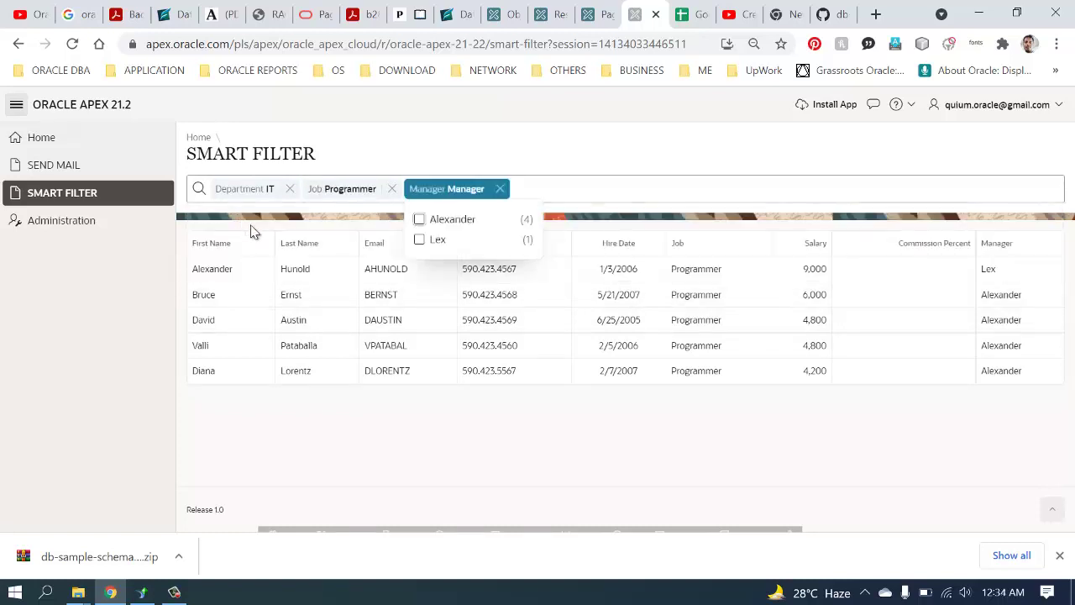
pyautogui.click(420, 220)
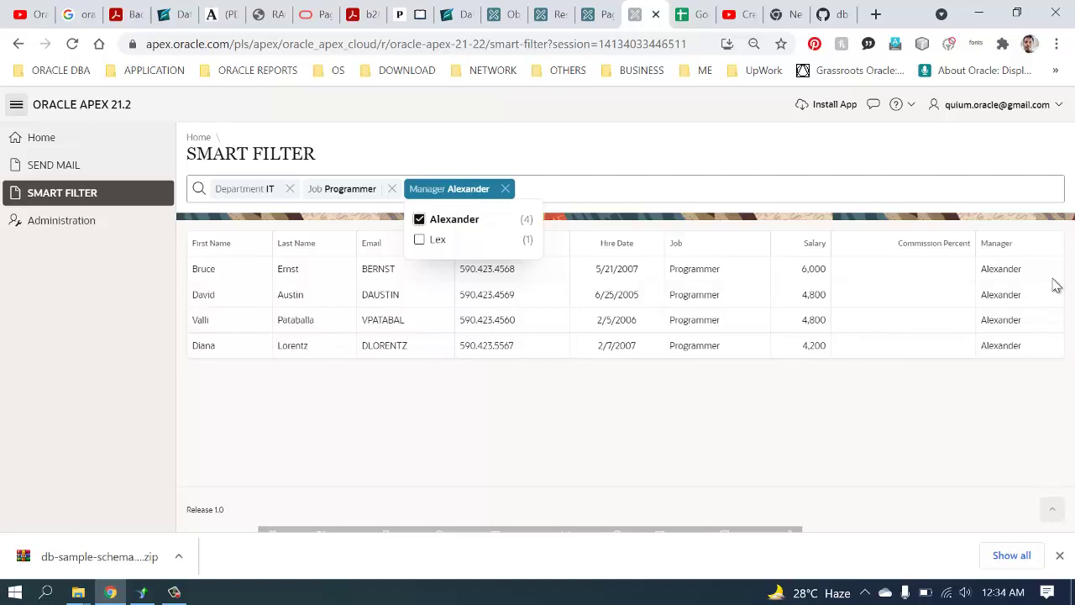
pyautogui.click(420, 240)
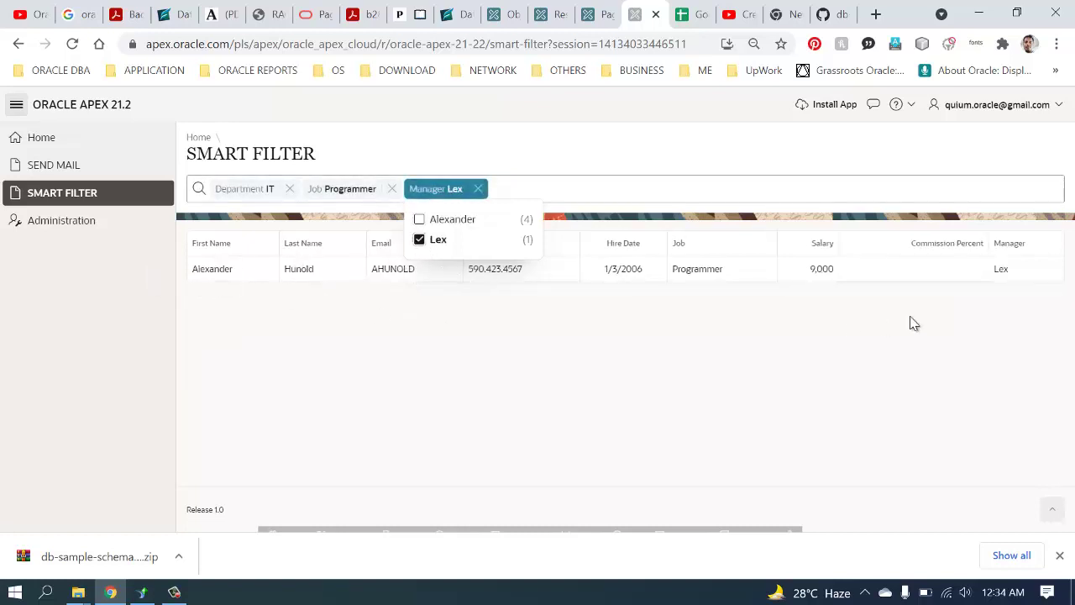
pyautogui.click(1017, 274)
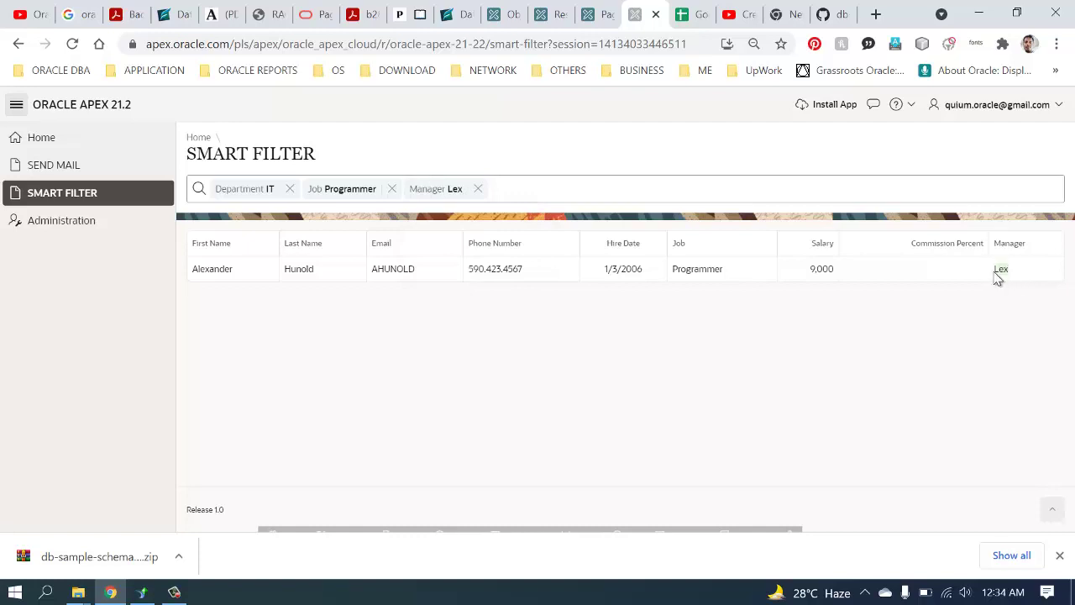
pyautogui.click(210, 269)
pyautogui.click(999, 273)
# - Try to add a Commission Percent filter alongside the Department, Job and Manager filters
pyautogui.click(507, 190)
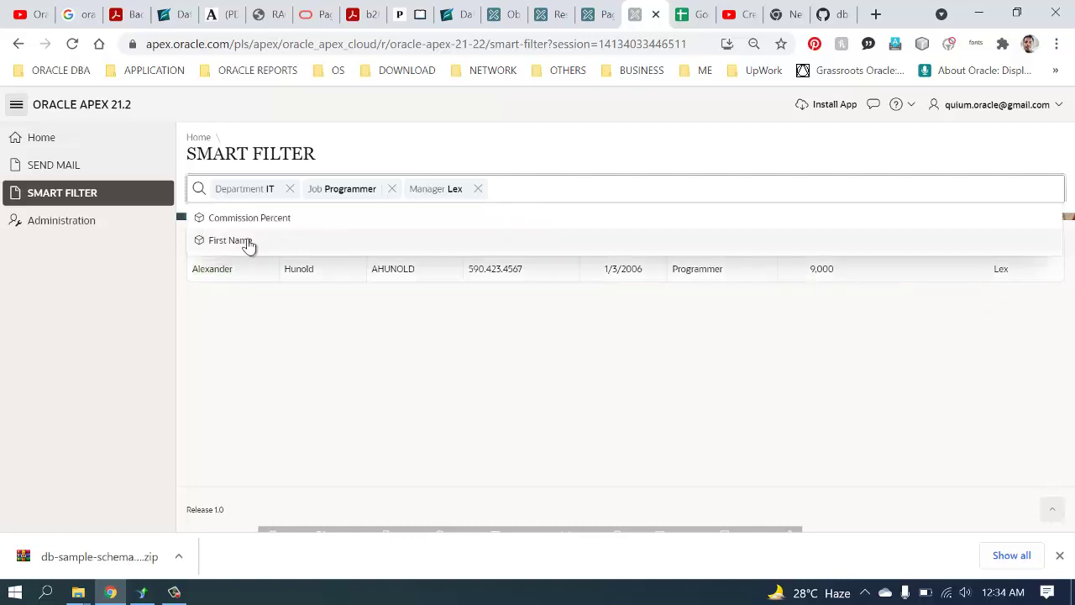
pyautogui.click(240, 223)
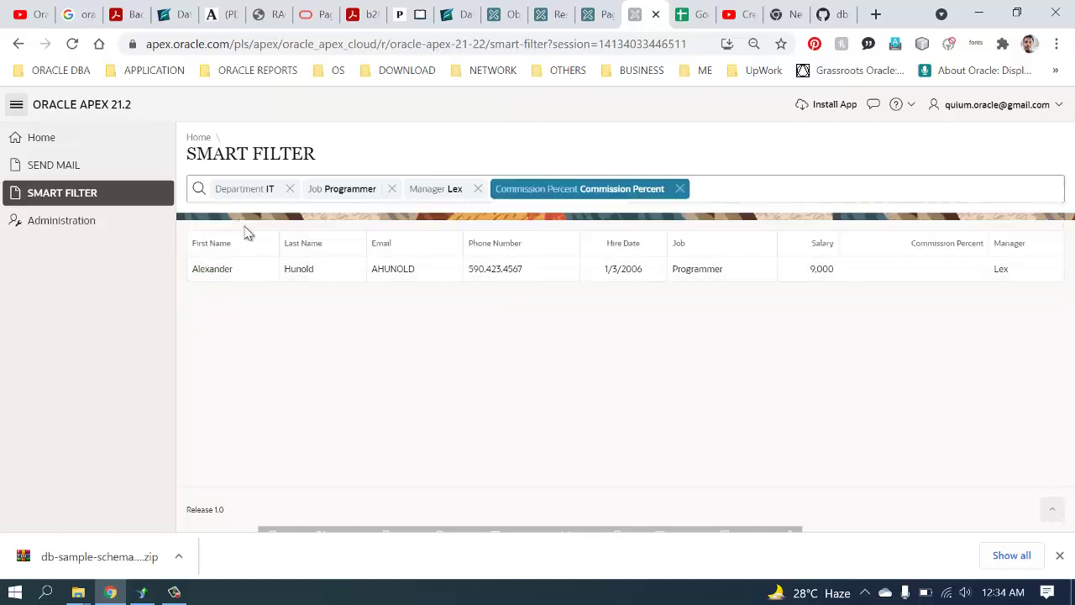
pyautogui.click(660, 189)
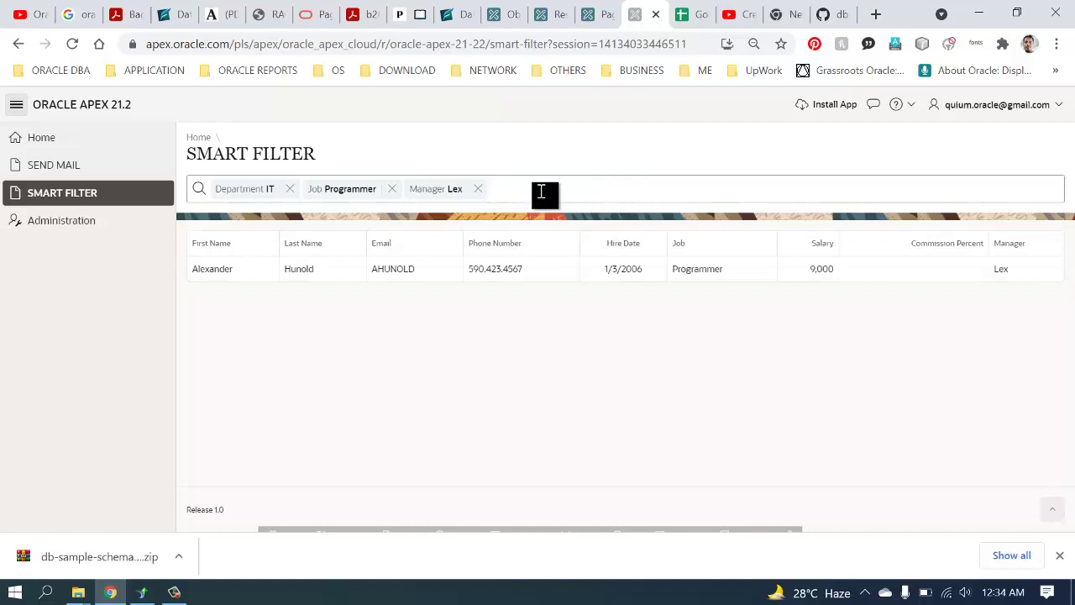
pyautogui.click(548, 192)
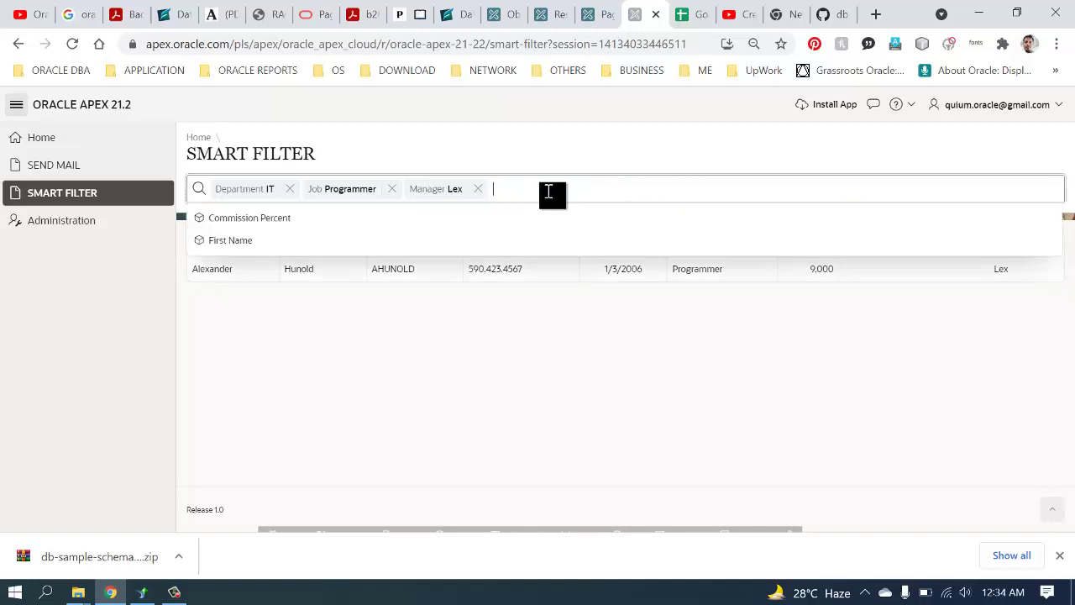
pyautogui.click(282, 220)
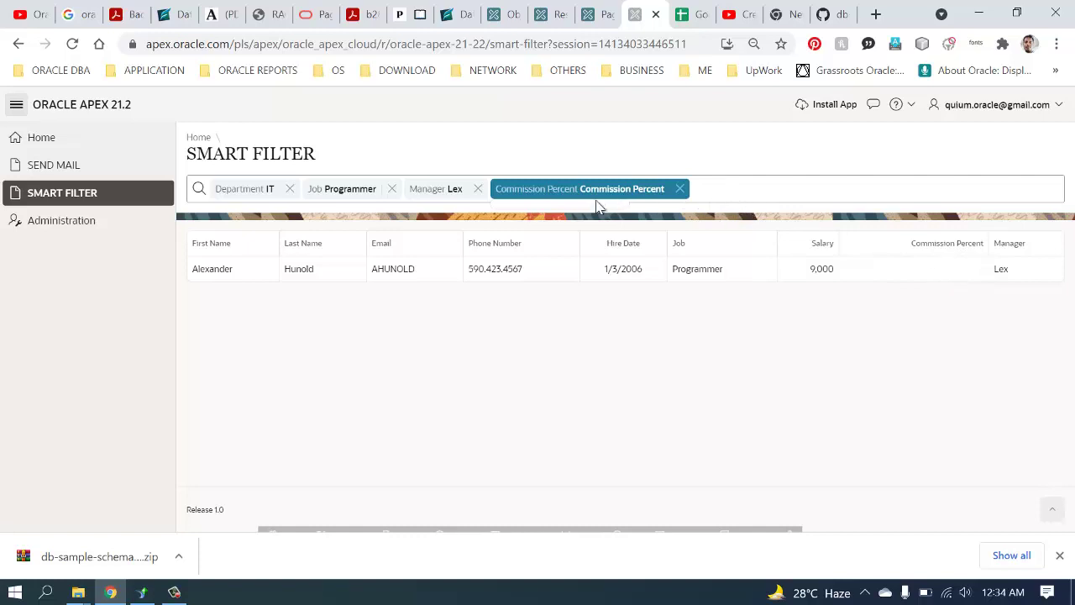
pyautogui.click(682, 189)
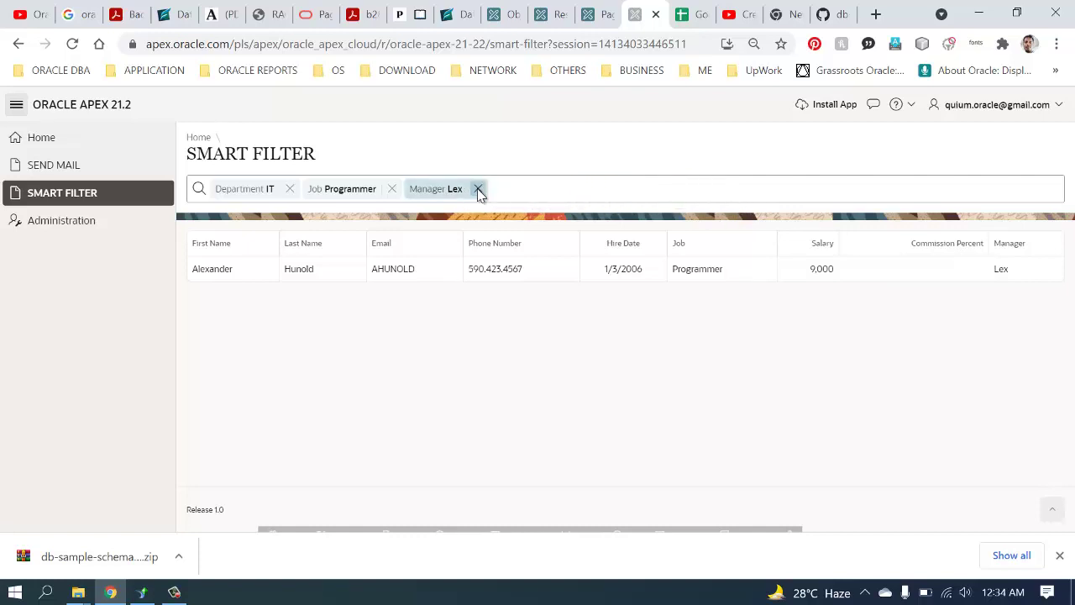
# - Clear the Manager, Job and Department filters and look through the jobs and commissions in the full employee report
pyautogui.click(478, 189)
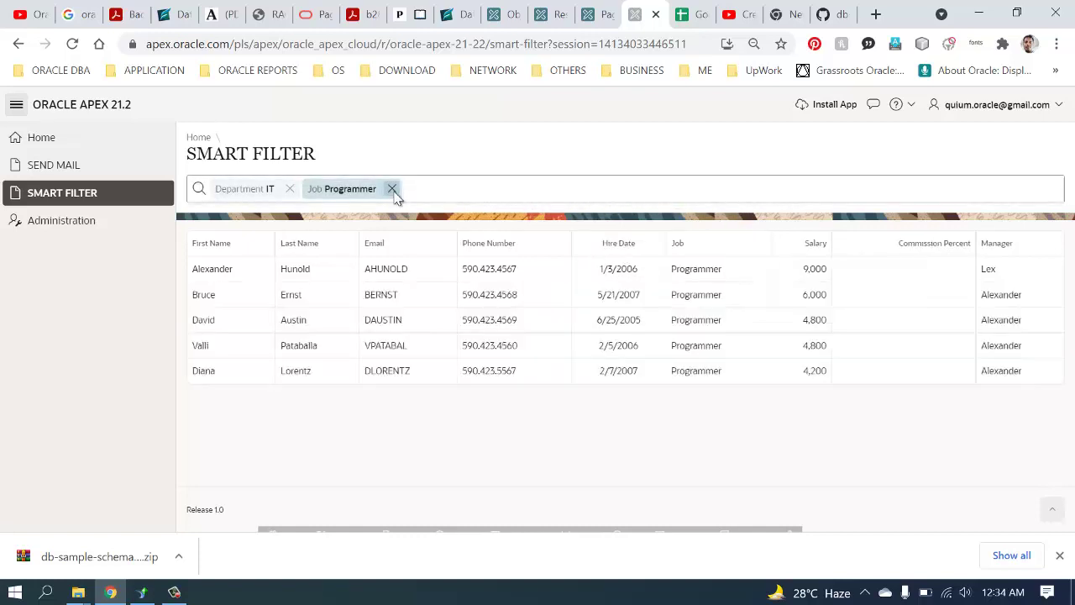
pyautogui.click(392, 190)
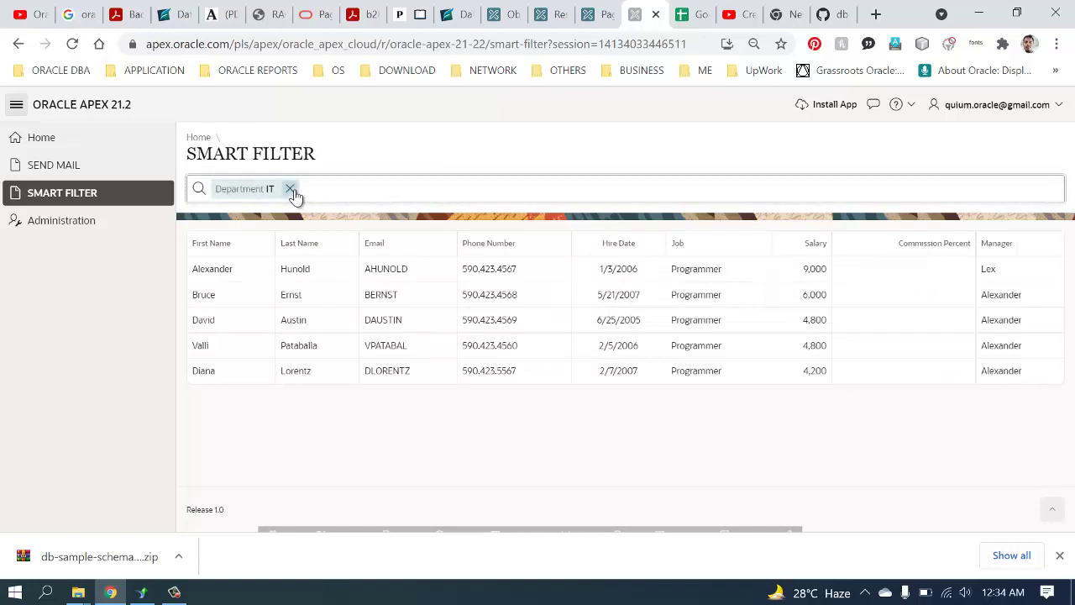
pyautogui.click(290, 189)
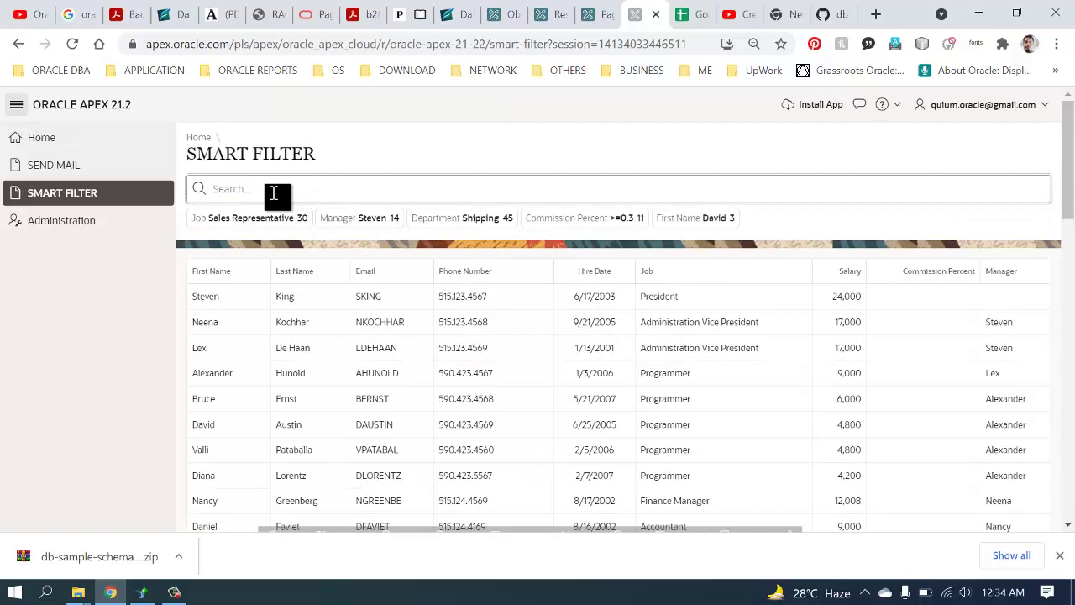
pyautogui.scroll(-10, 944, 398)
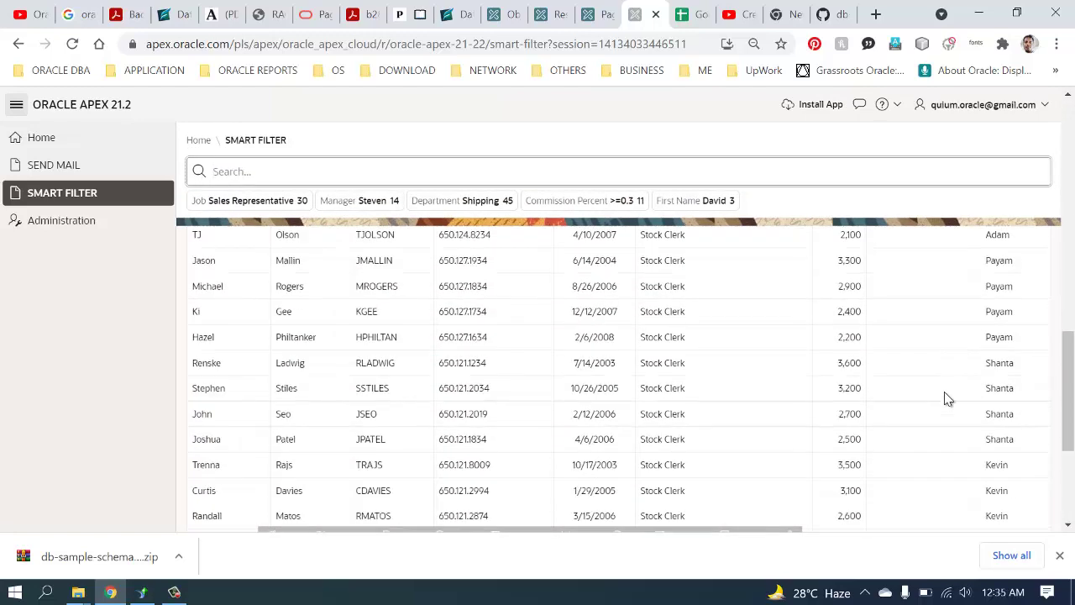
pyautogui.scroll(-3, 945, 398)
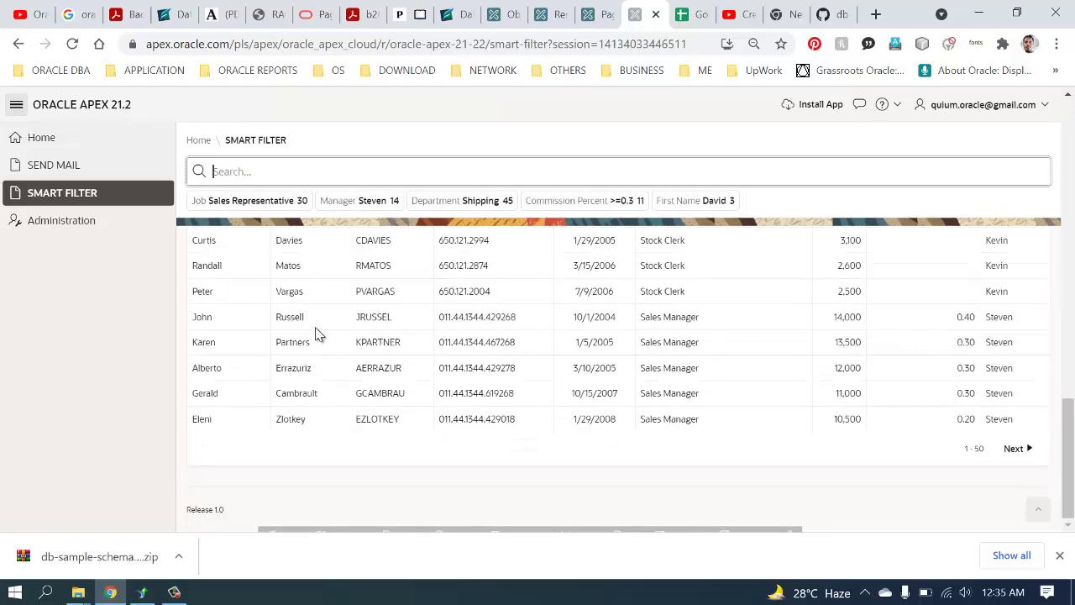
pyautogui.moveTo(644, 319); pyautogui.dragTo(733, 317)
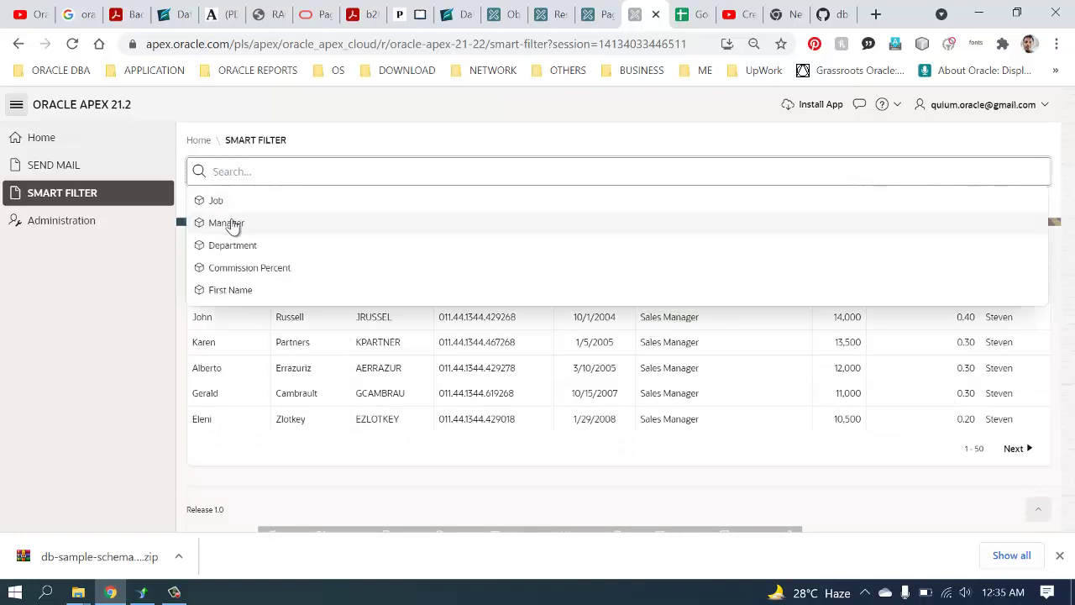
pyautogui.click(232, 224)
pyautogui.scroll(-1, 256, 336)
pyautogui.scroll(-2, 258, 342)
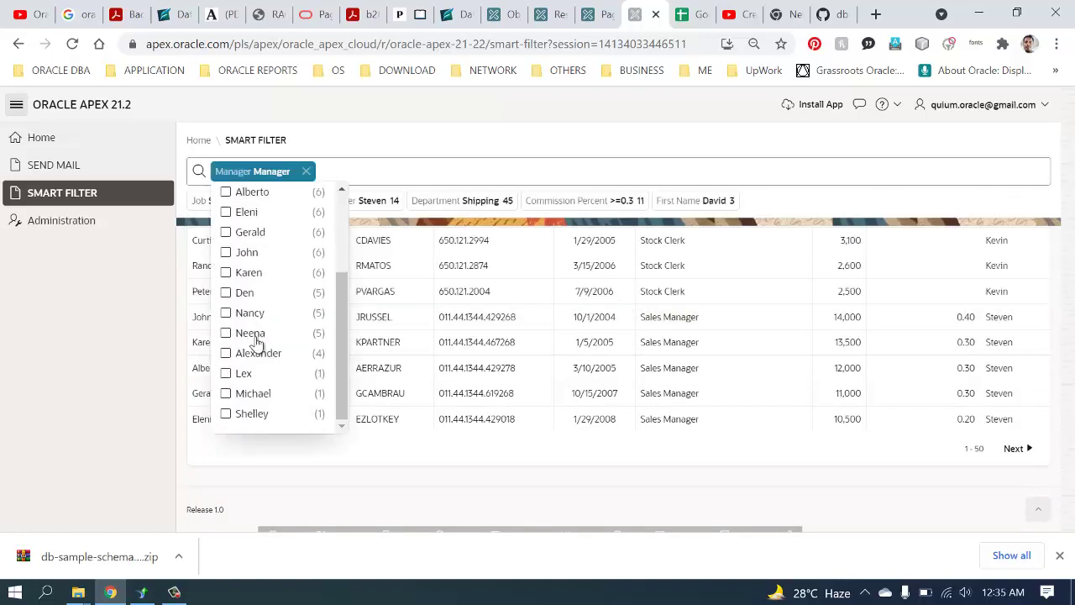
pyautogui.scroll(4, 293, 221)
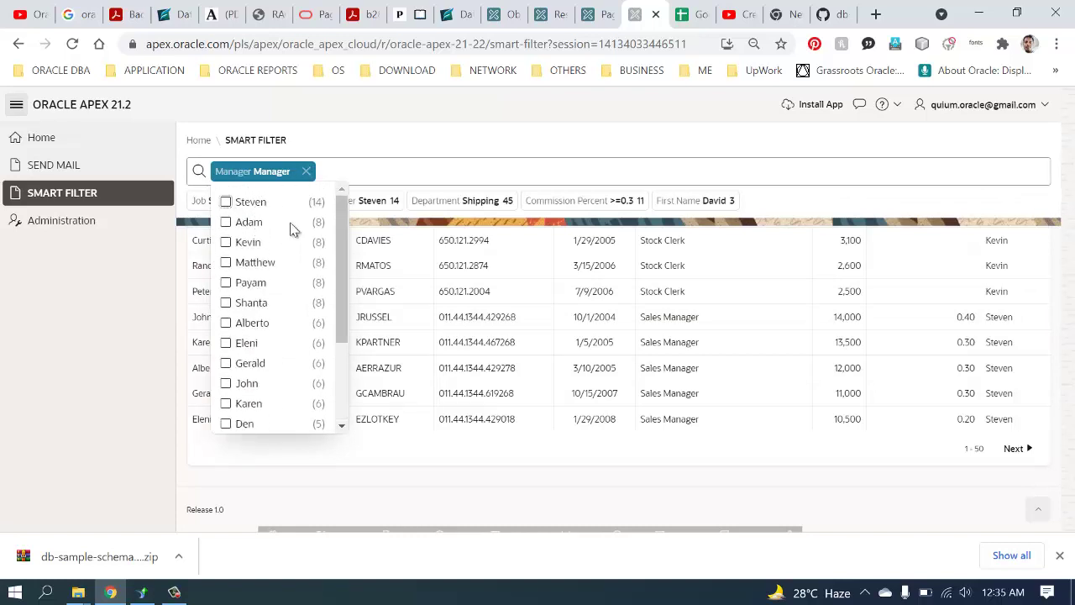
pyautogui.click(306, 171)
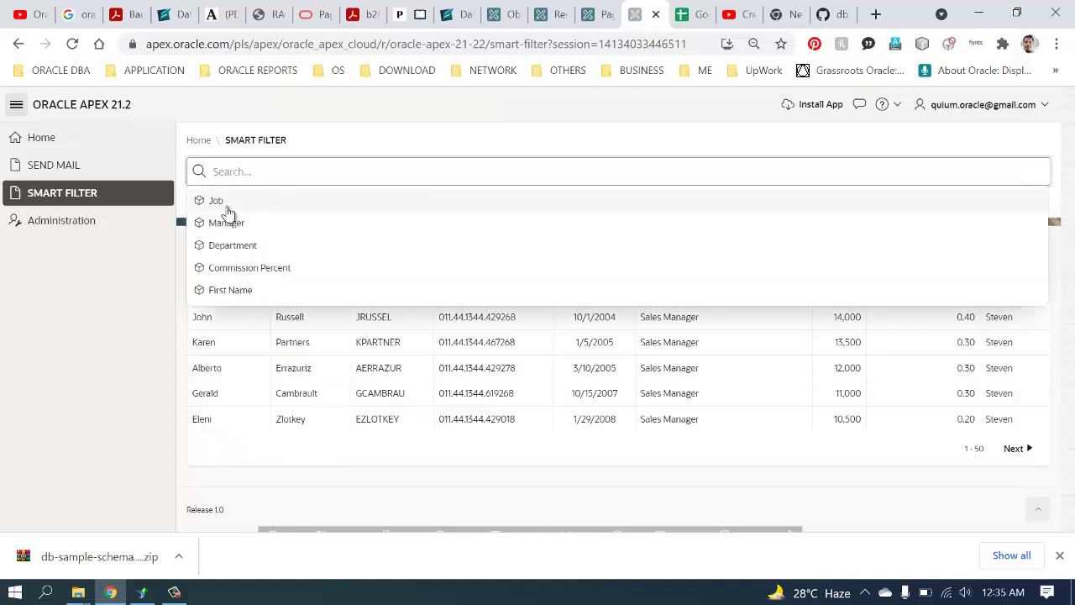
# - Look through the Department filter's options and filter the report by the Marketing department
pyautogui.click(242, 245)
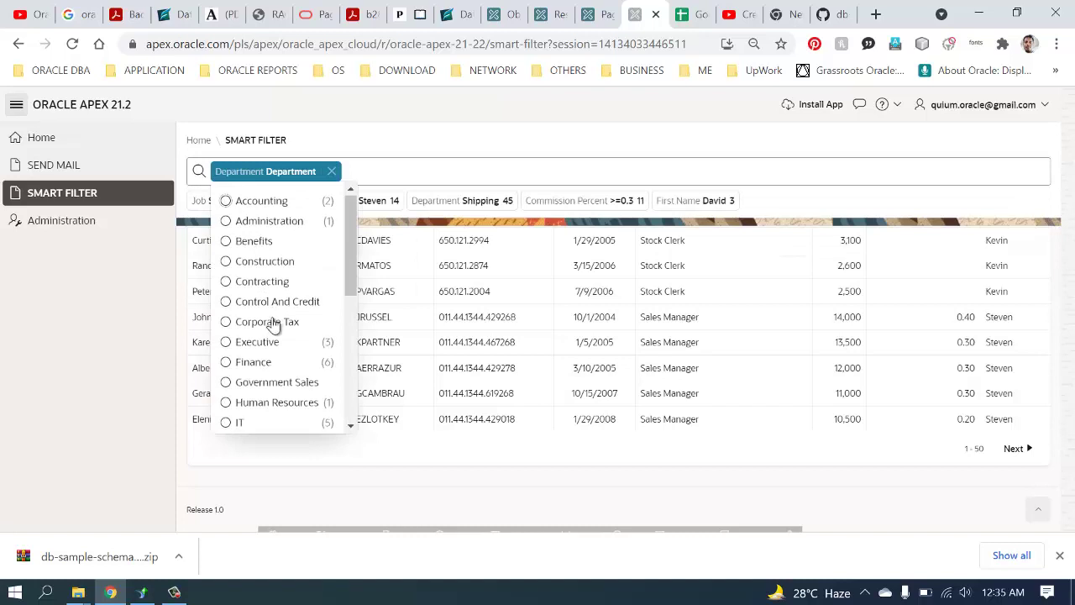
pyautogui.scroll(-2, 273, 319)
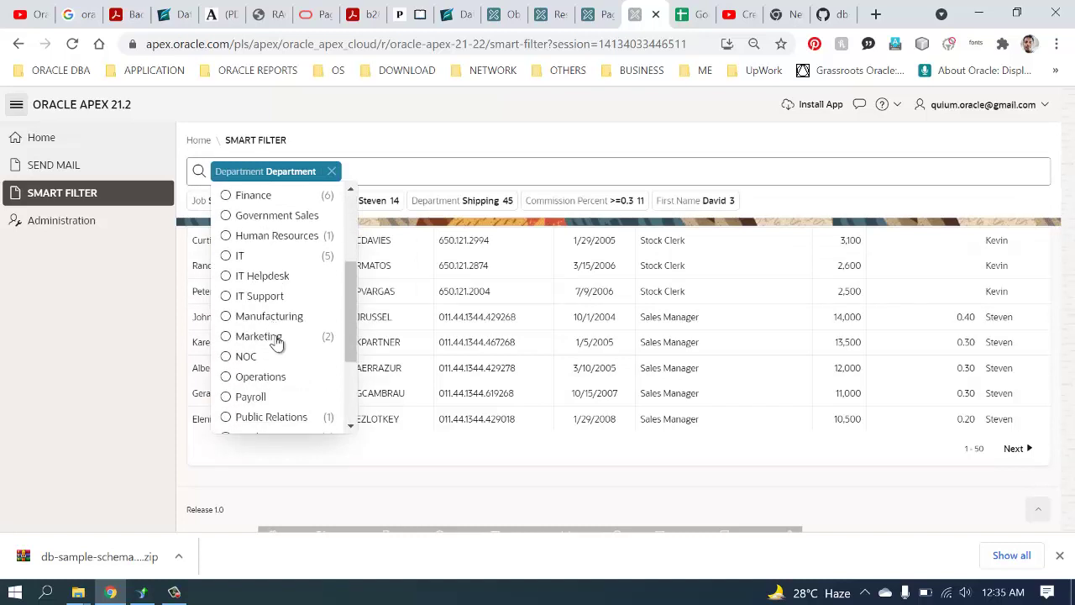
pyautogui.scroll(-1, 277, 341)
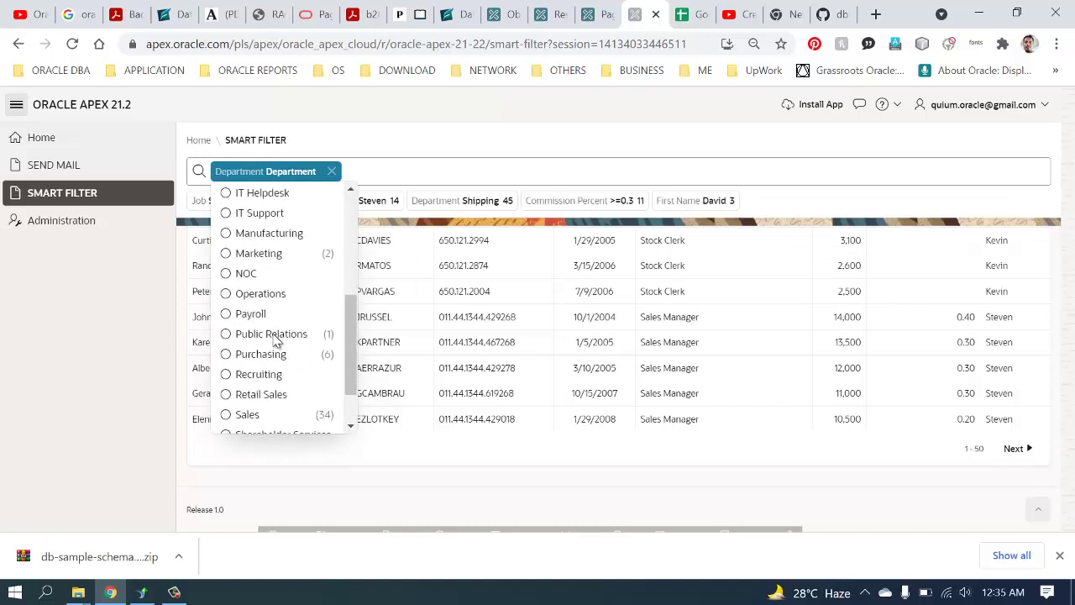
pyautogui.scroll(3, 269, 303)
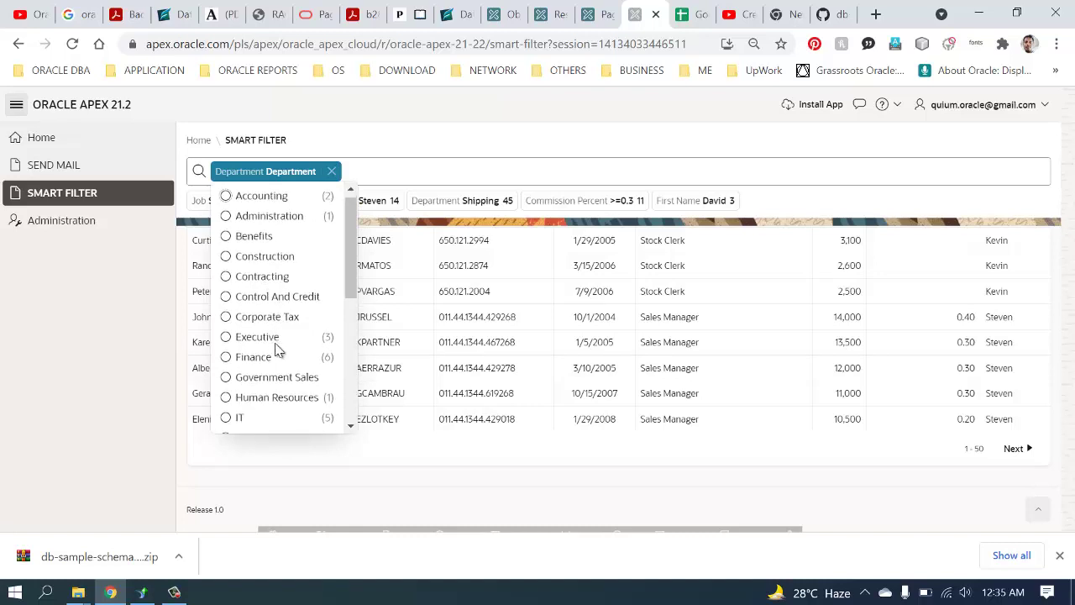
pyautogui.scroll(-1, 275, 353)
pyautogui.scroll(-2, 271, 331)
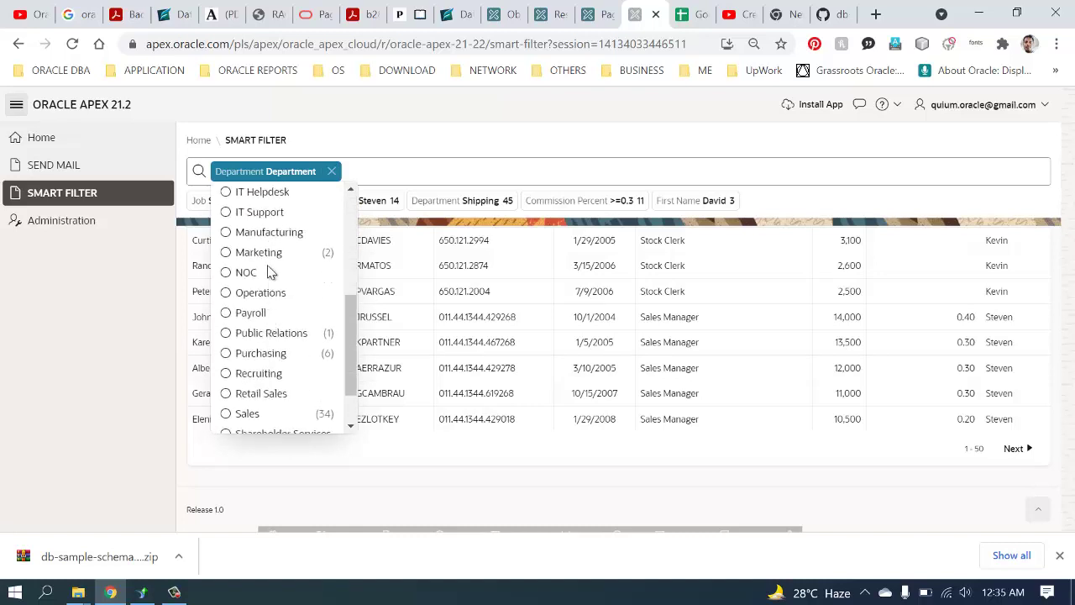
pyautogui.scroll(-1, 277, 336)
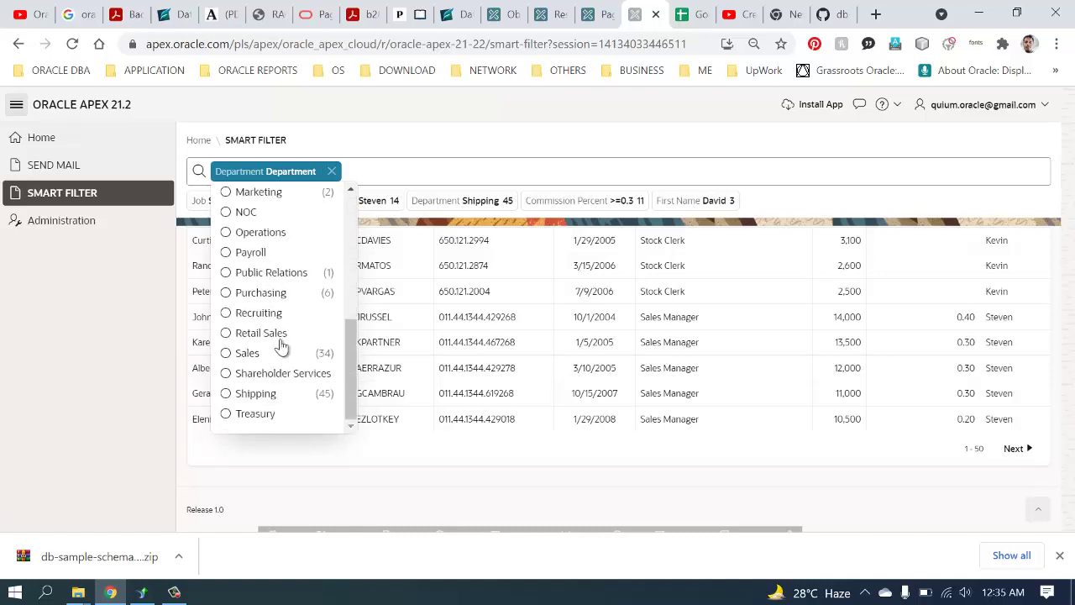
pyautogui.scroll(3, 281, 346)
pyautogui.scroll(1, 281, 347)
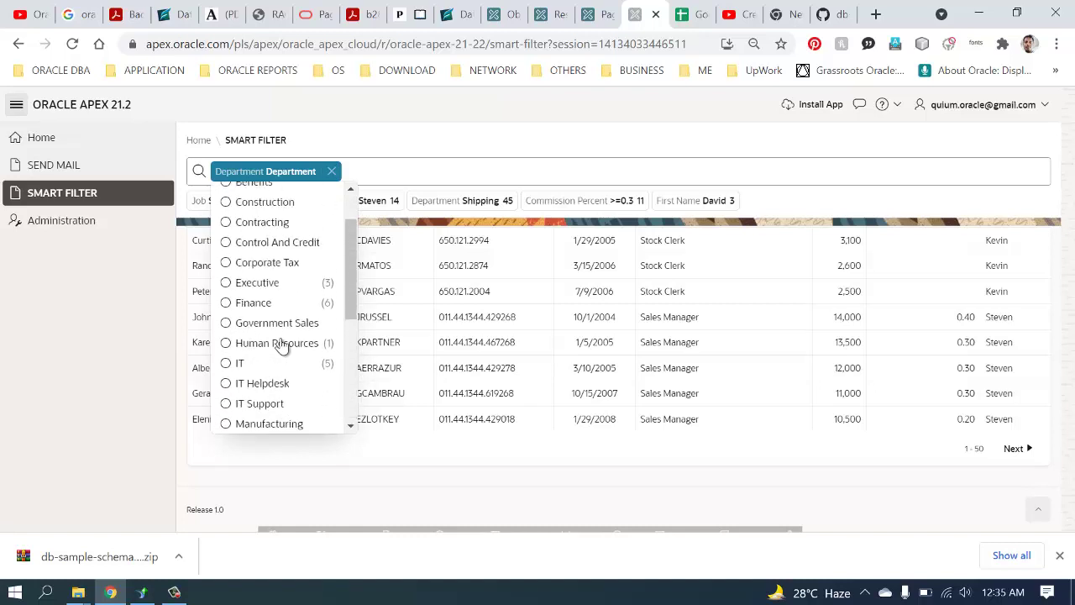
pyautogui.scroll(1, 277, 298)
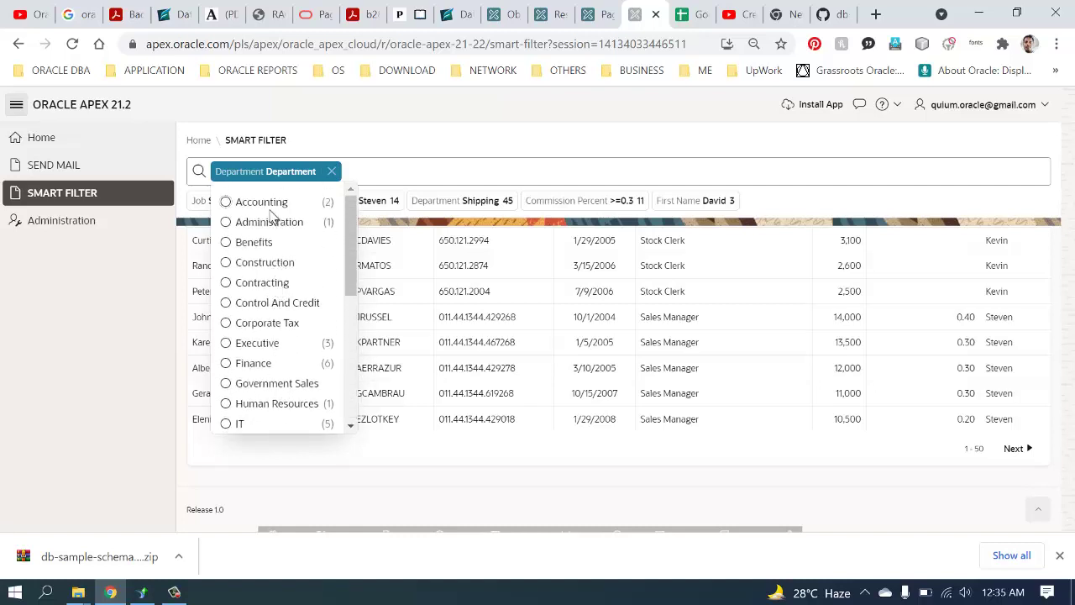
pyautogui.scroll(-2, 268, 344)
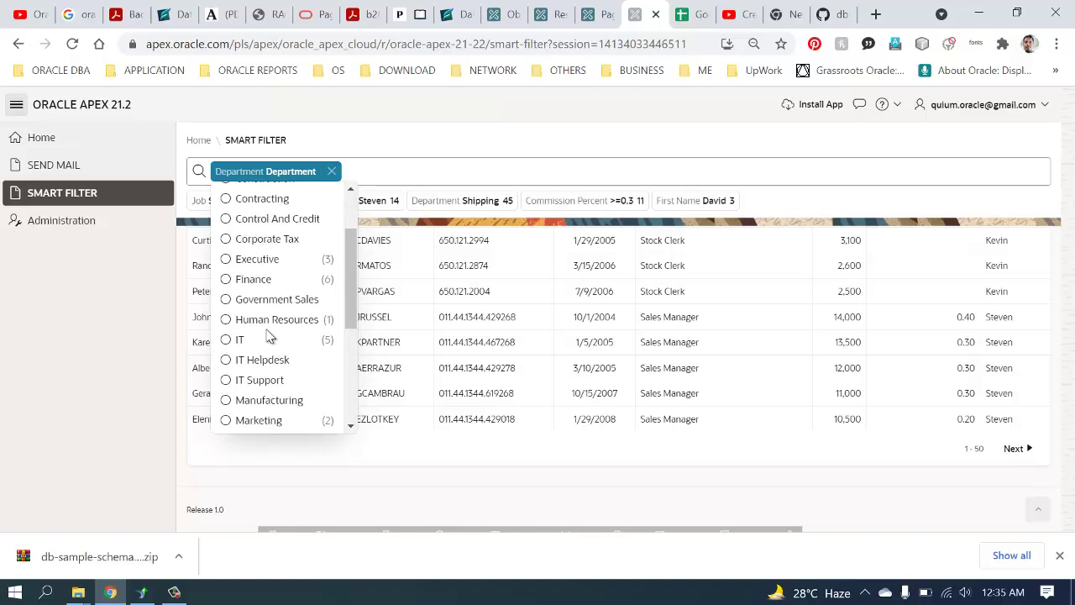
pyautogui.scroll(-2, 267, 340)
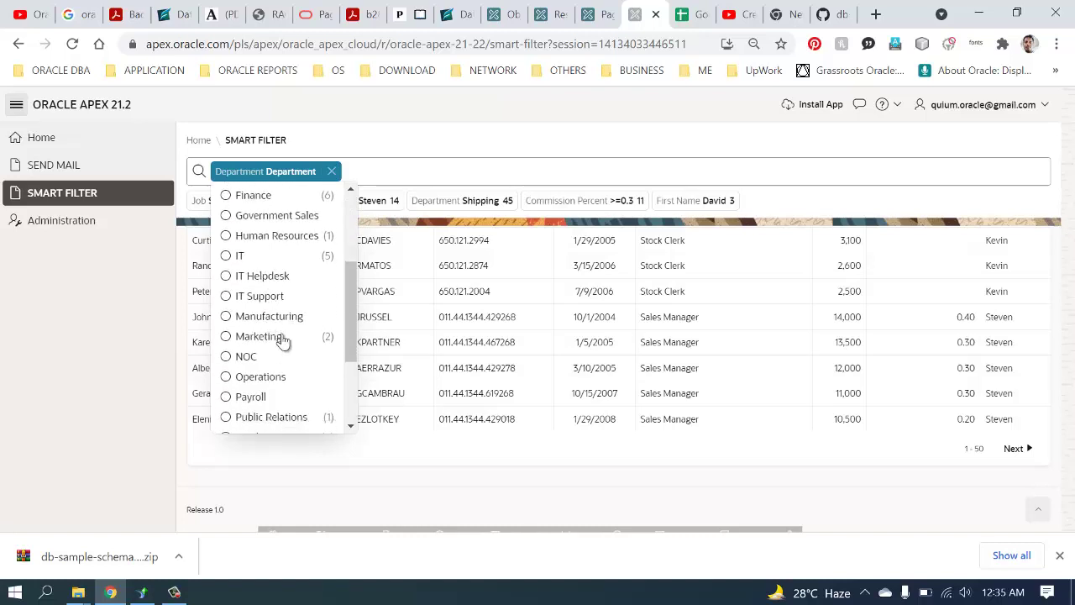
pyautogui.click(269, 338)
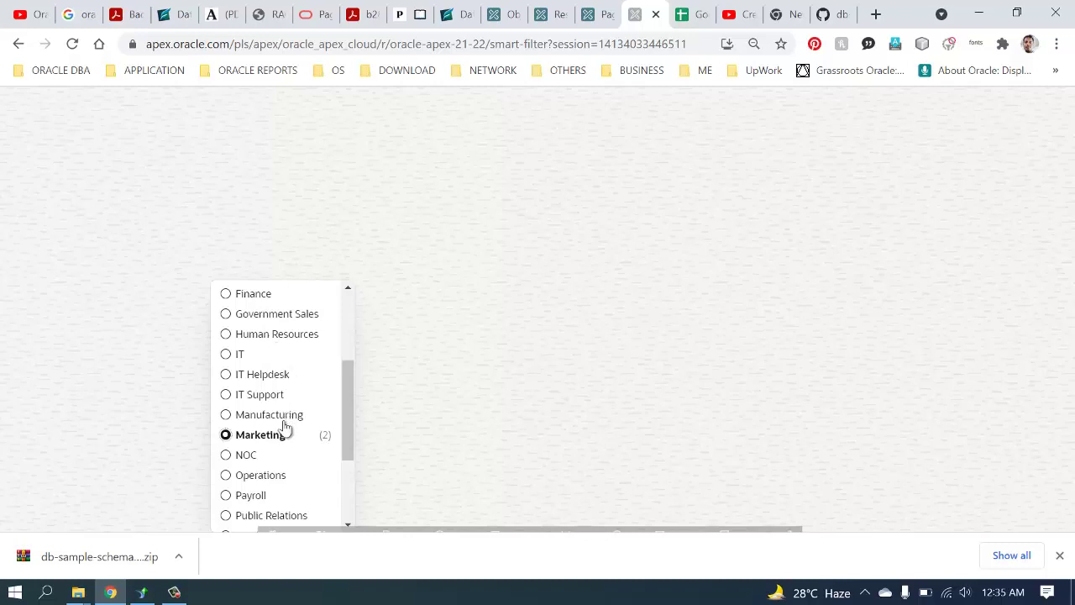
pyautogui.scroll(-3, 283, 432)
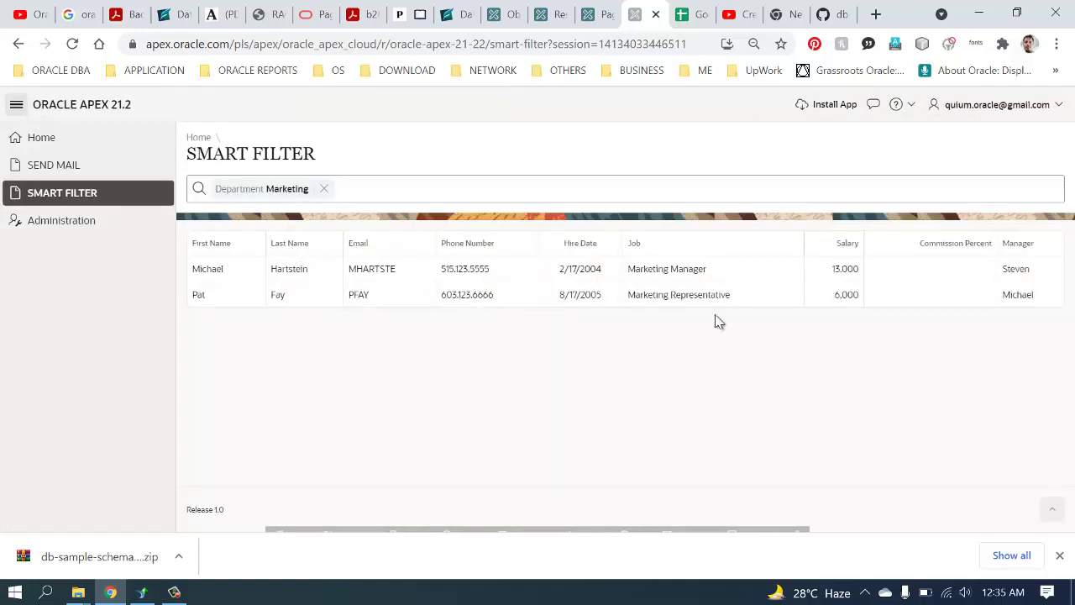
# - Replace the Department filter with a Commission Percent filter covering the 0.25 - 0.3 and 0.2 - 0.25 ranges
pyautogui.click(323, 190)
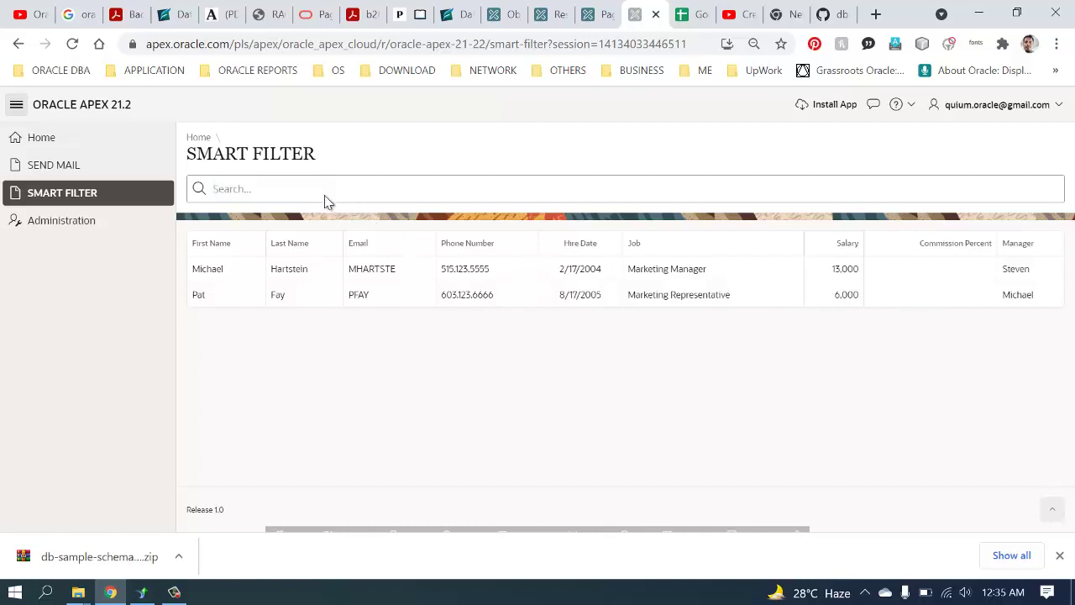
pyautogui.click(227, 190)
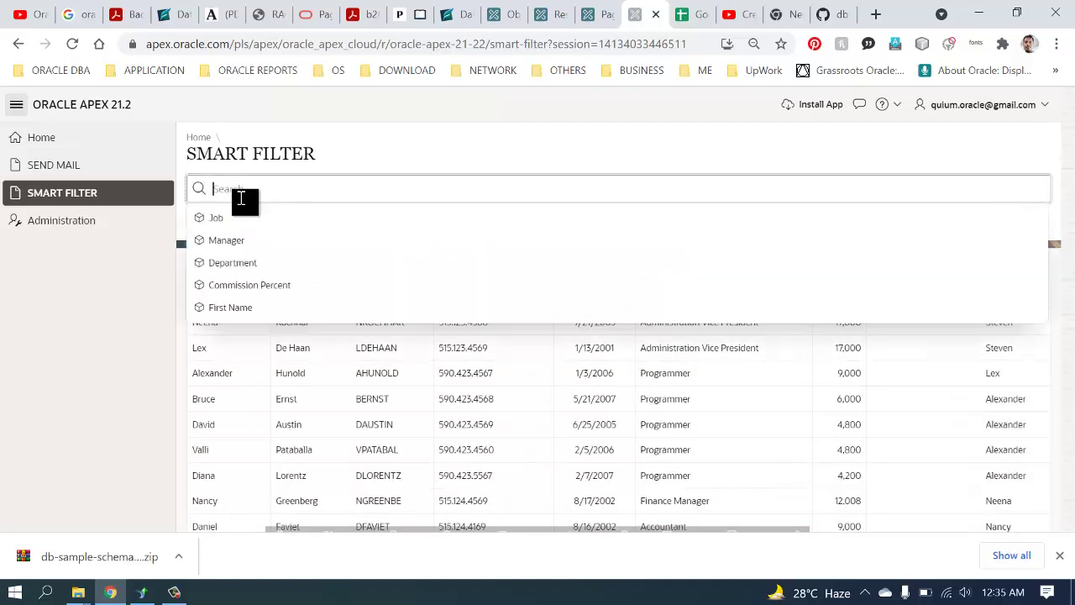
pyautogui.click(263, 288)
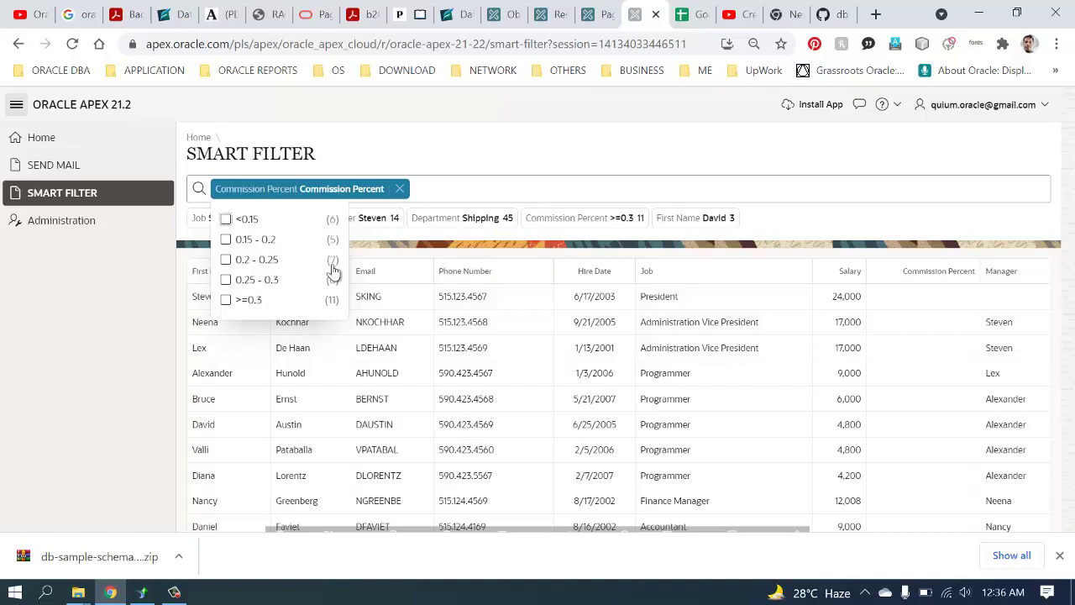
pyautogui.click(227, 280)
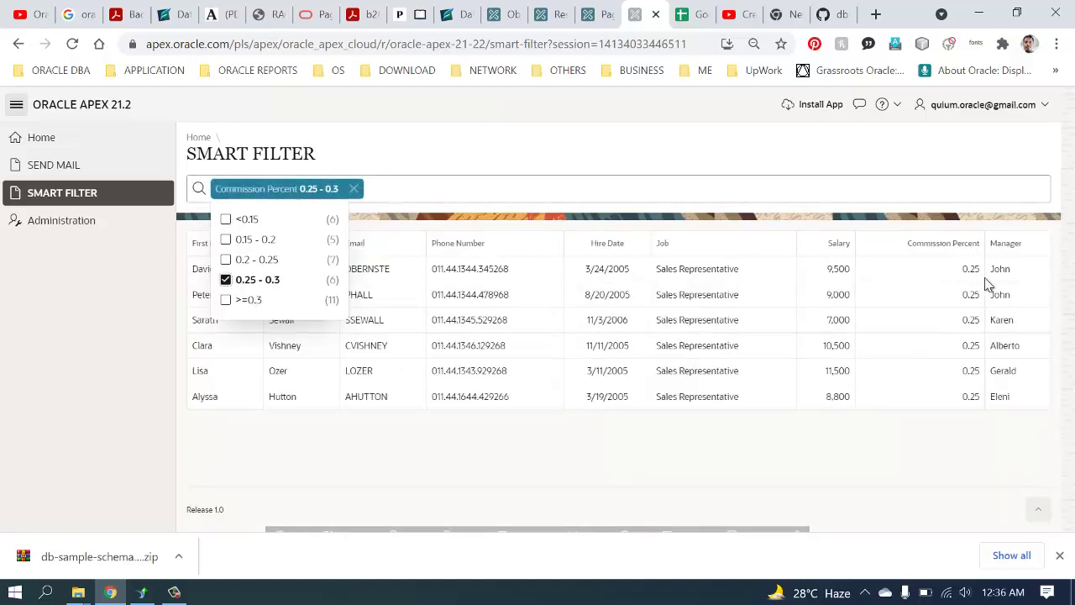
pyautogui.click(225, 262)
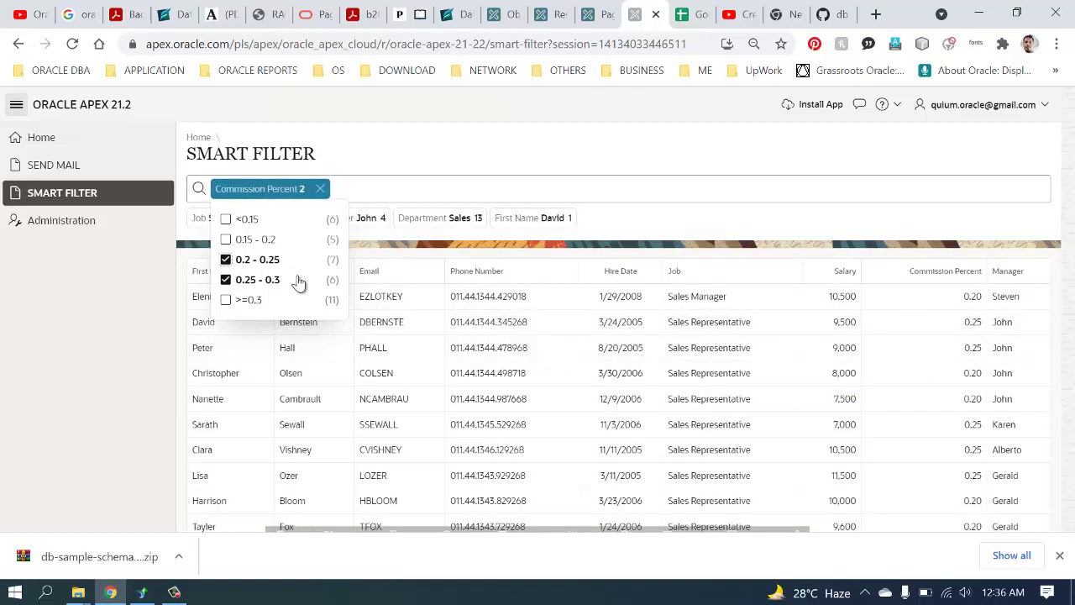
pyautogui.click(469, 165)
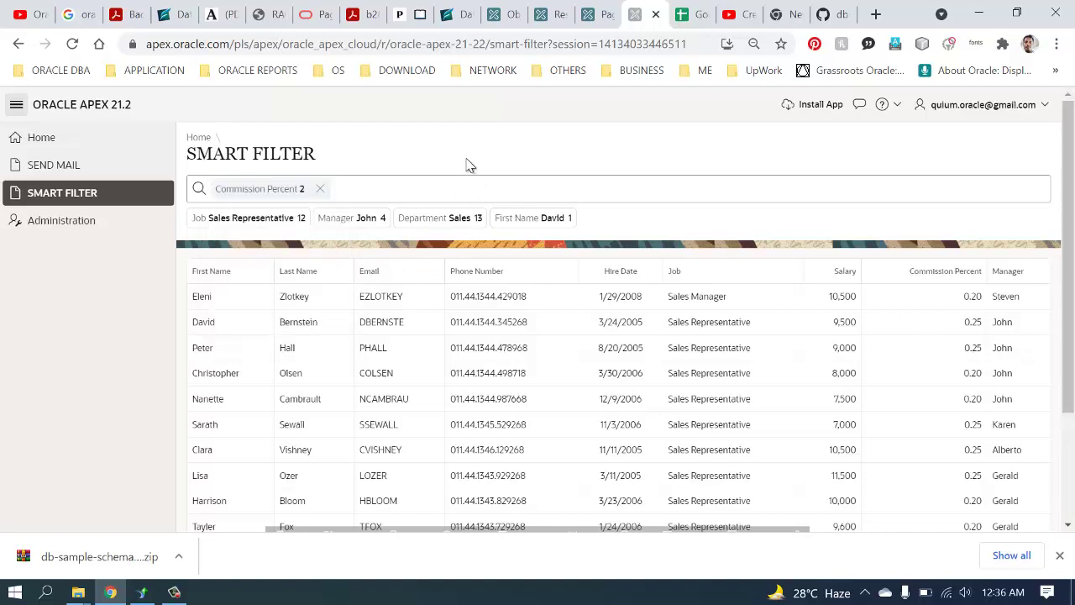
# - Clear the Commission Percent filter and return to the smart filter page in Page Designer
pyautogui.click(320, 190)
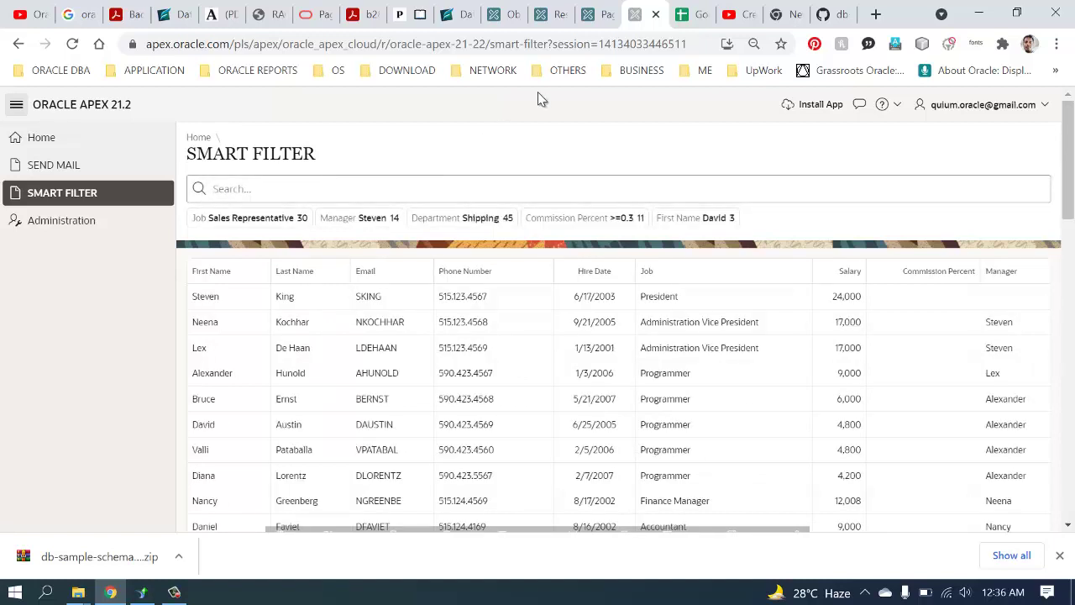
pyautogui.click(593, 15)
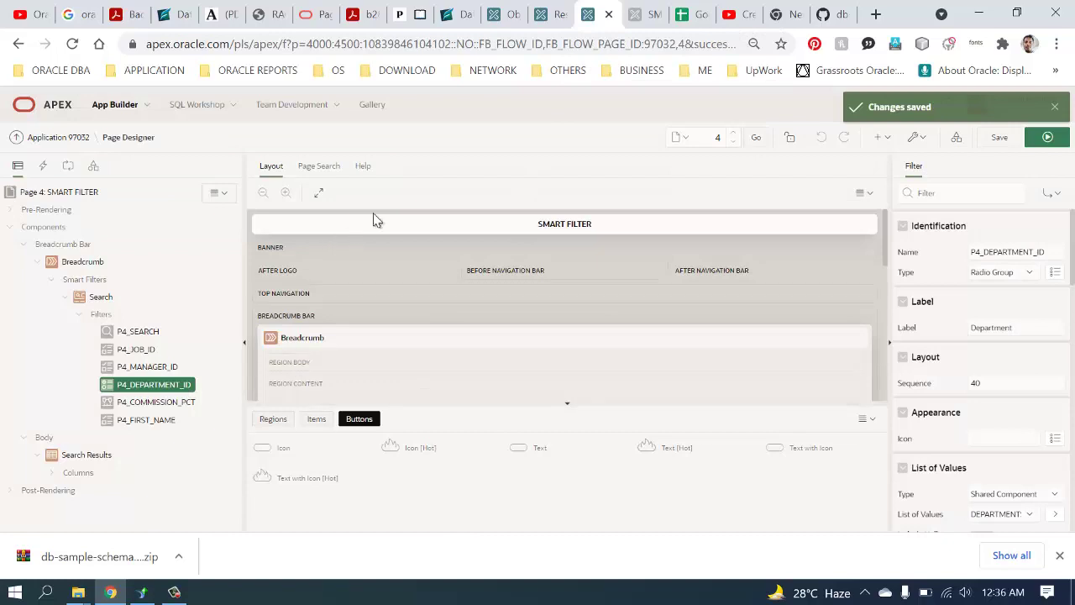
# - Open the ORACLE APEX 21.2 application's home and start creating a new report page of the Smart Filters type
pyautogui.click(80, 193)
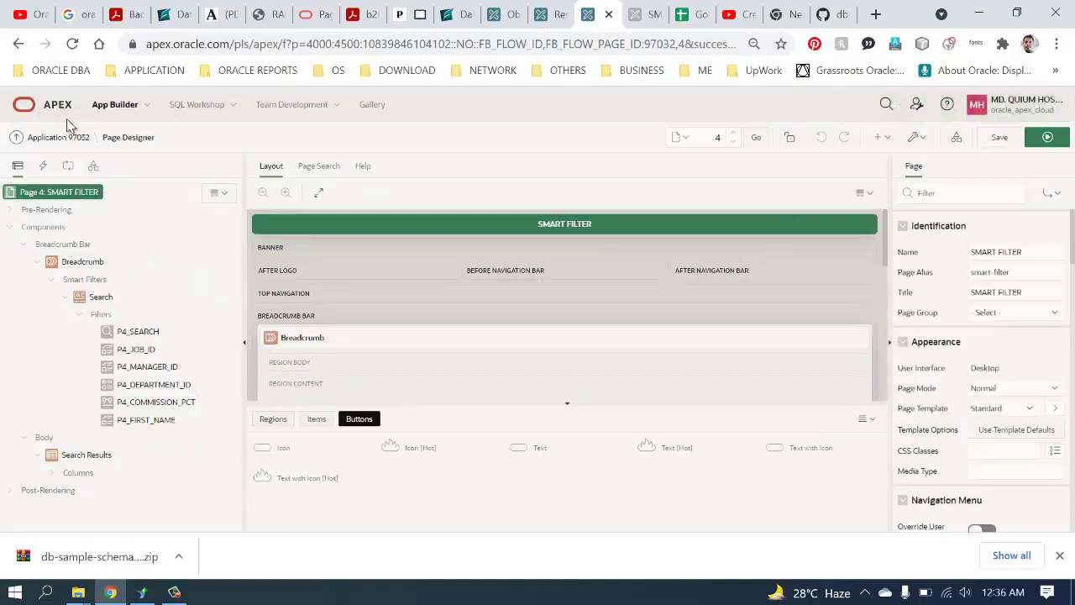
pyautogui.click(34, 109)
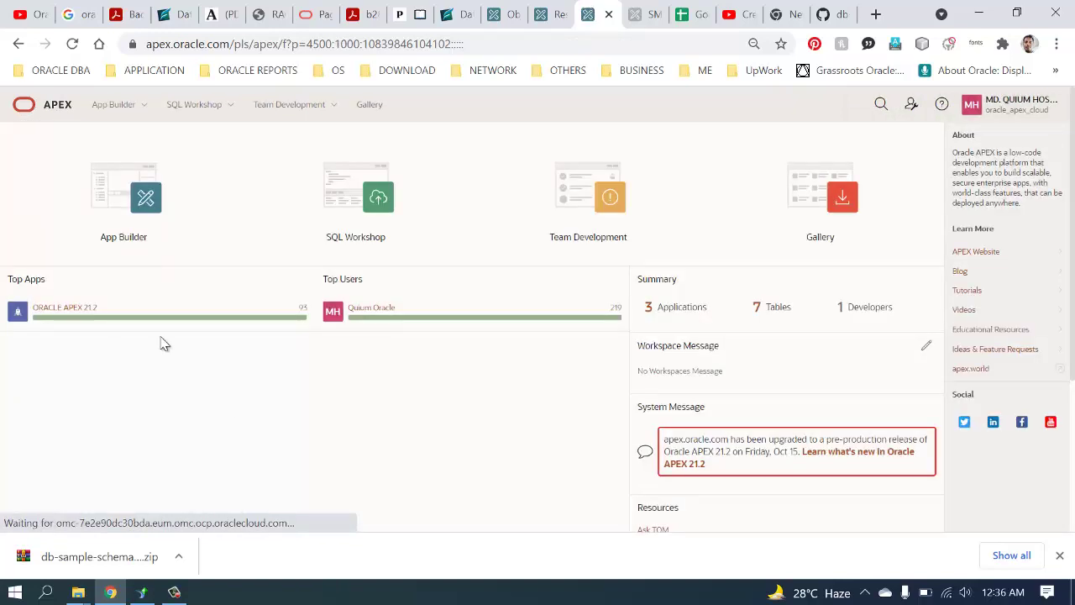
pyautogui.click(76, 310)
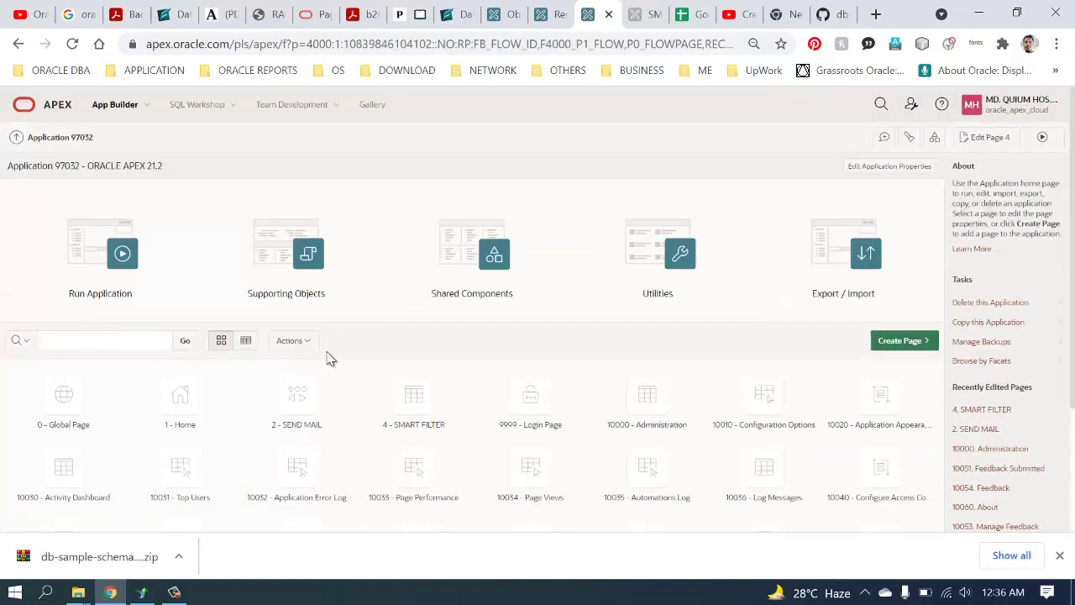
pyautogui.click(892, 347)
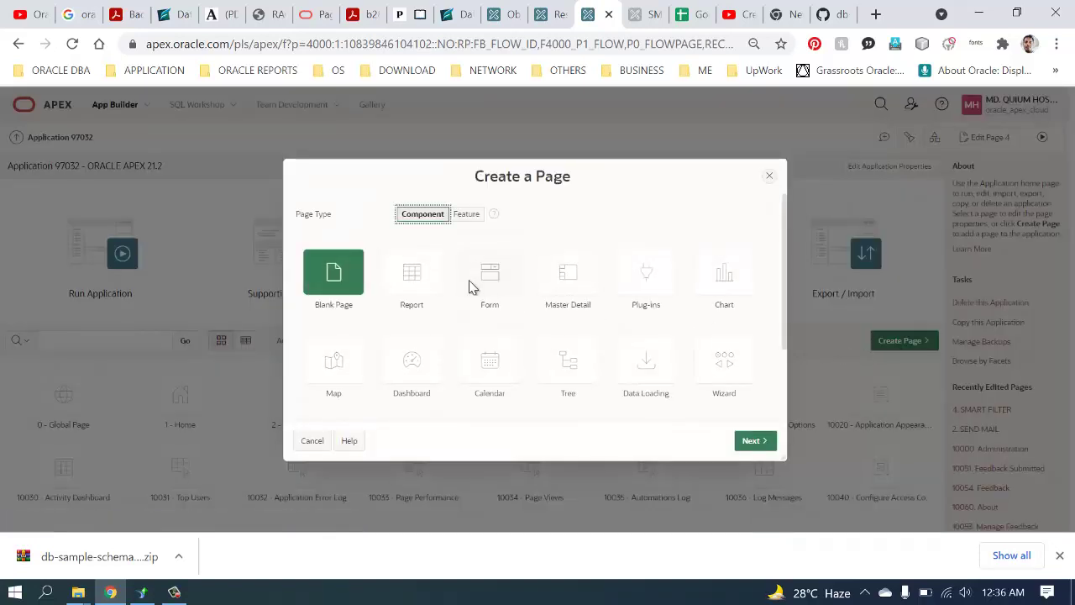
pyautogui.click(416, 277)
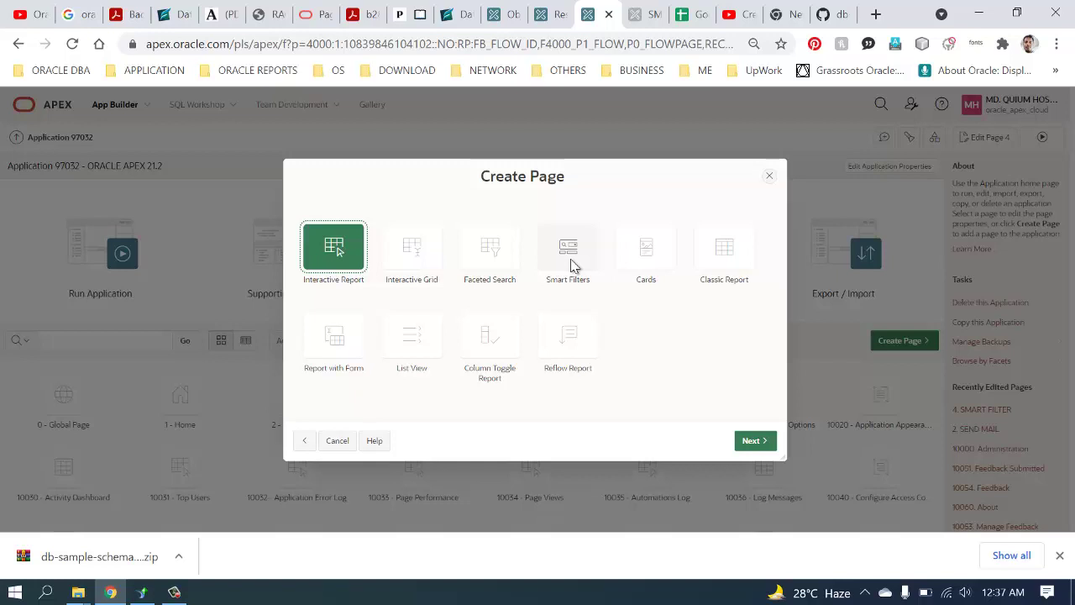
pyautogui.click(571, 265)
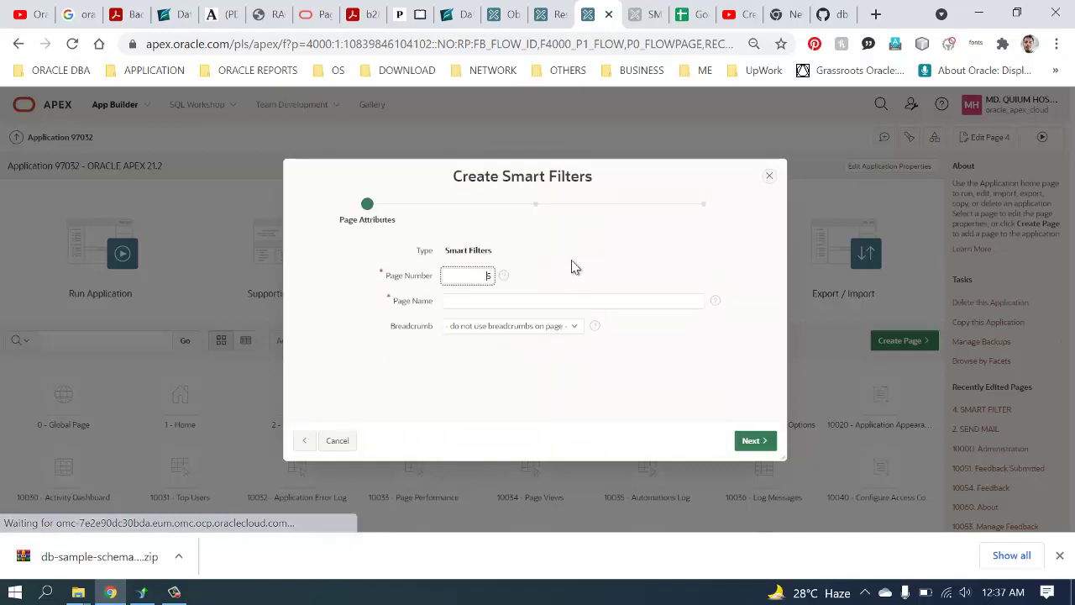
# - Name the new page SMART FILTER TRAIN and assign it the Breadcrumb option
pyautogui.click(493, 304)
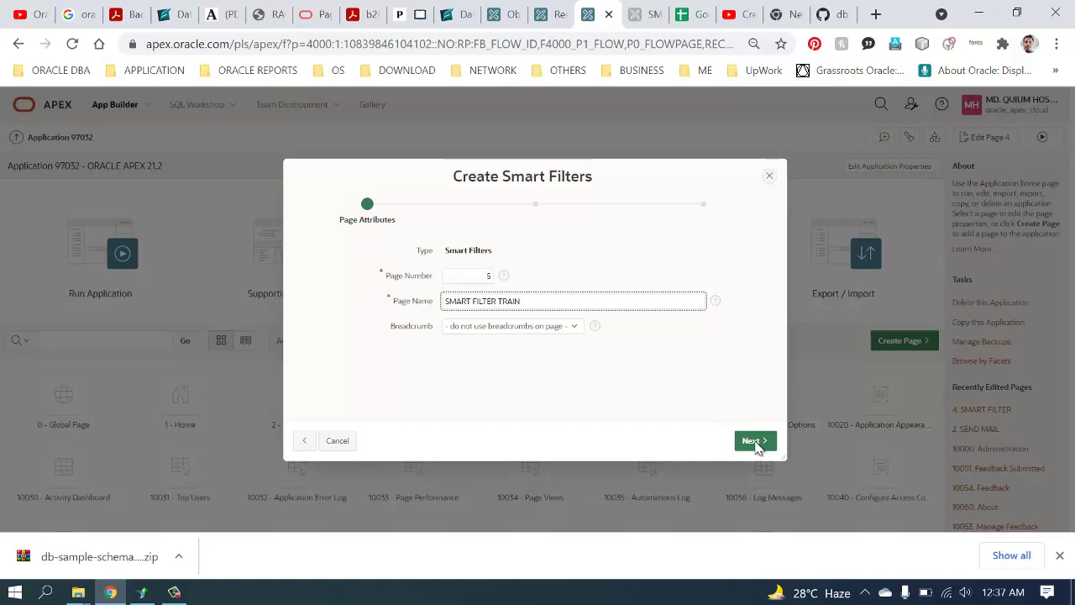
pyautogui.click(516, 331)
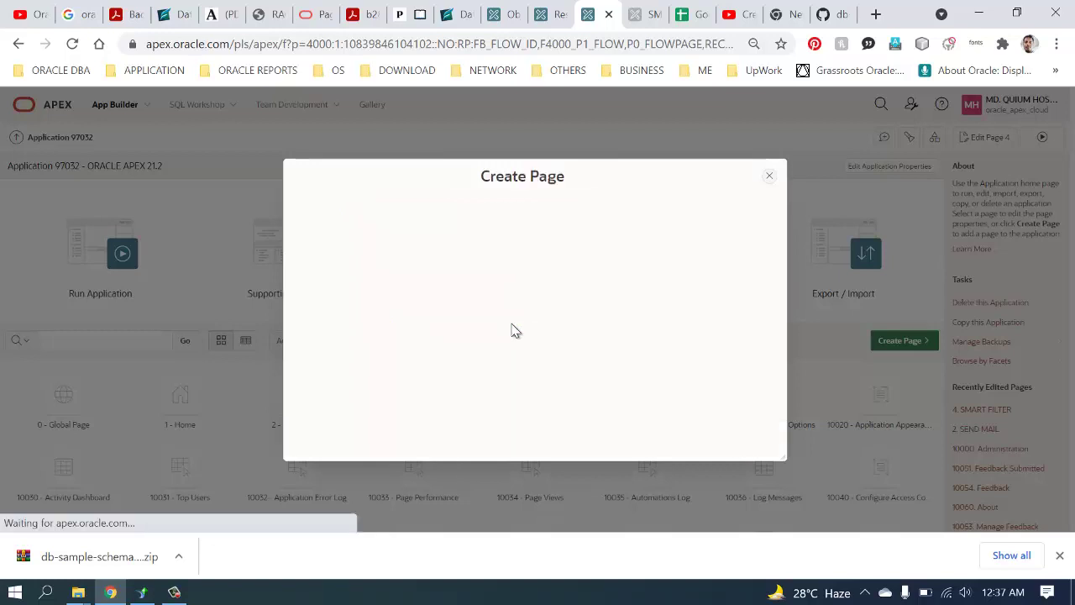
pyautogui.click(305, 441)
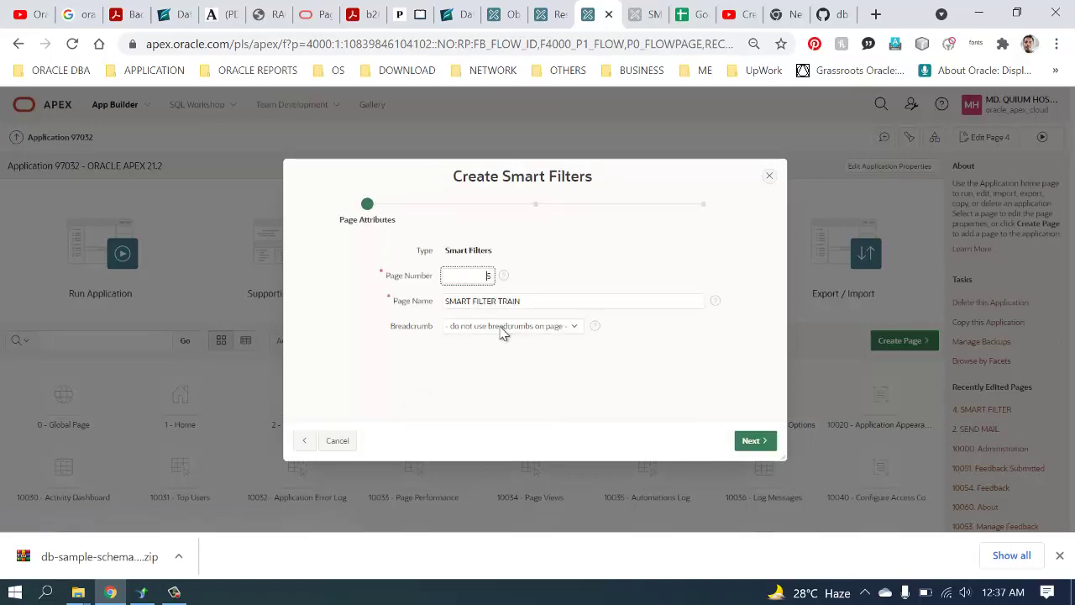
pyautogui.click(496, 327)
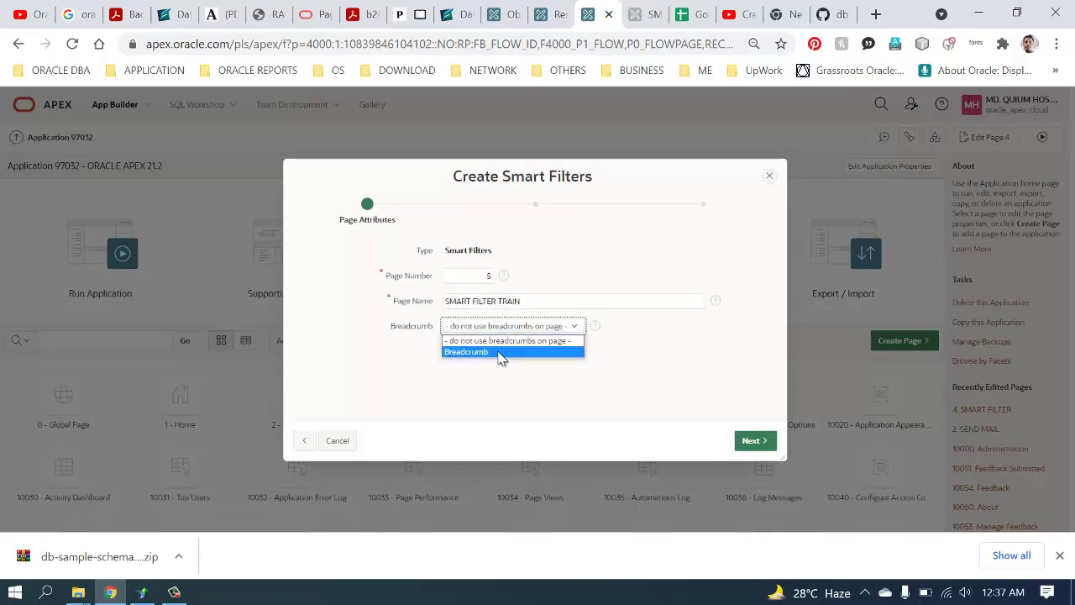
pyautogui.click(501, 353)
# - Check in the running application how the SMART FILTER page's breadcrumb leads back to the Home page
pyautogui.click(646, 17)
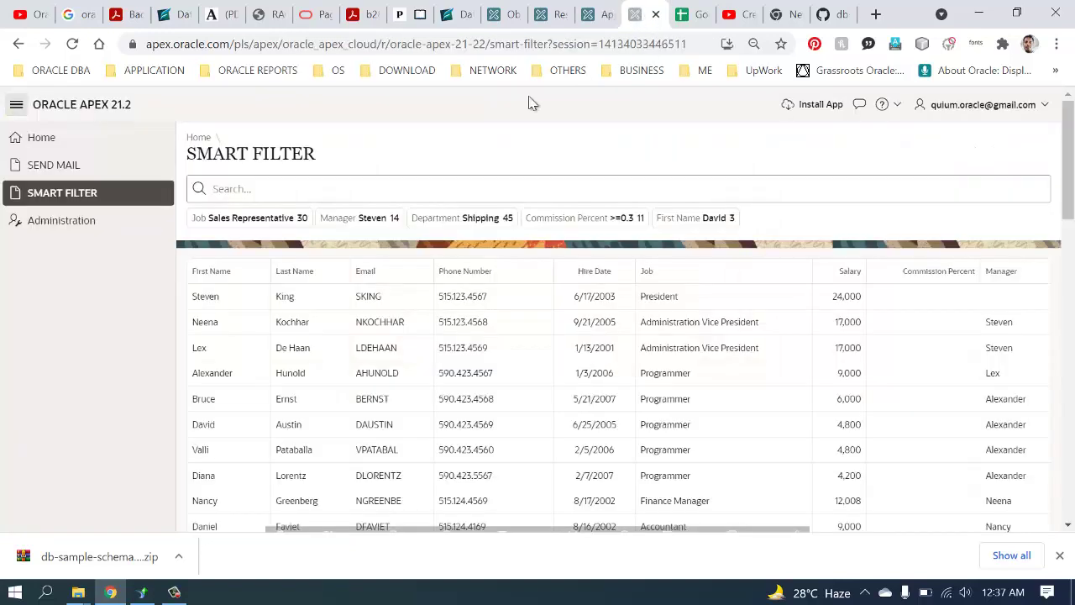
pyautogui.click(200, 139)
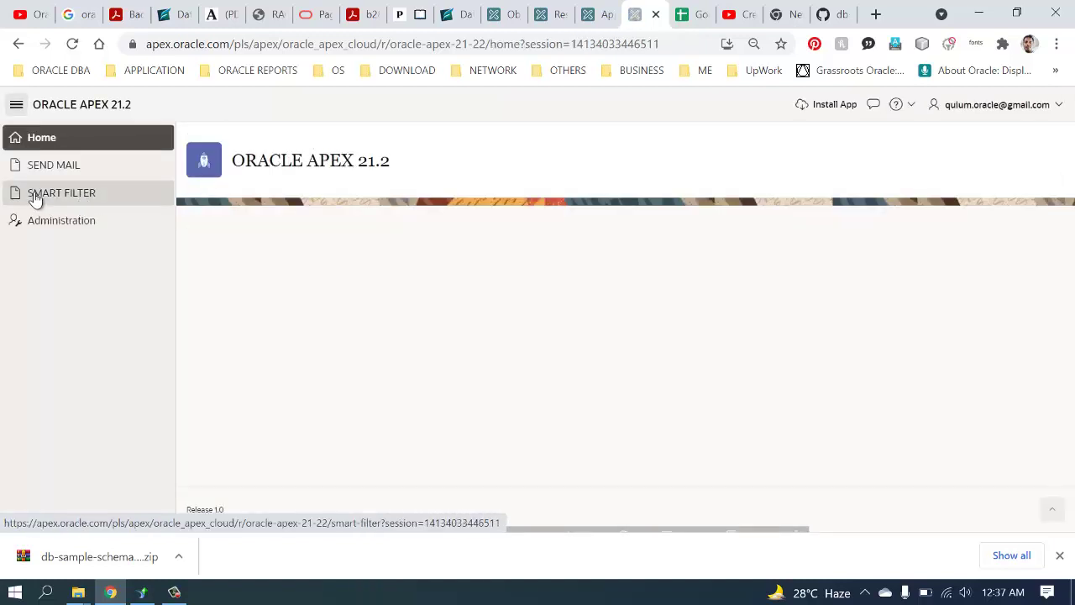
pyautogui.click(33, 197)
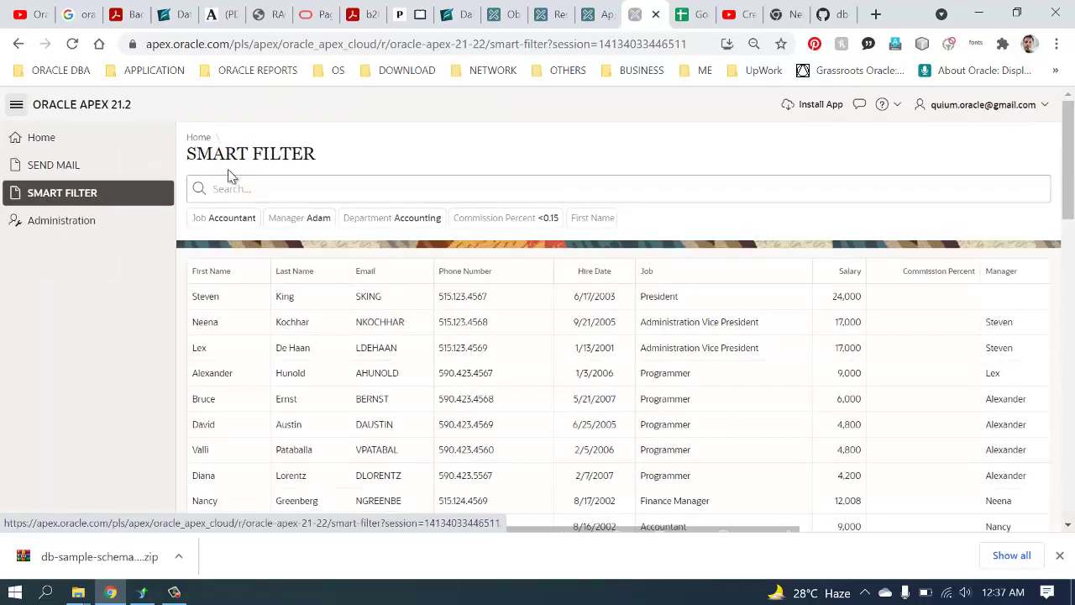
pyautogui.click(199, 137)
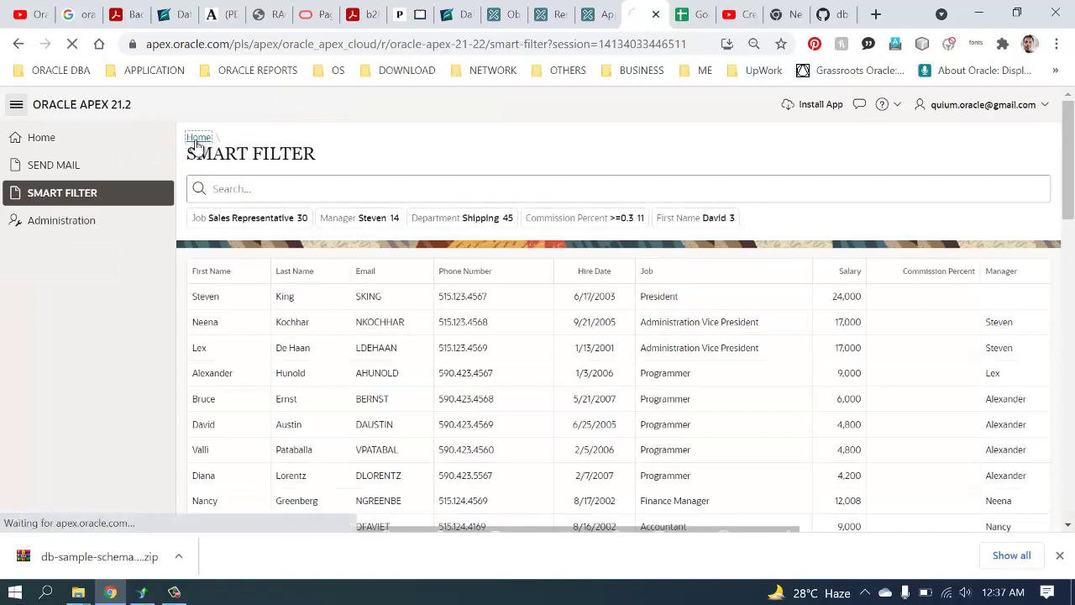
# - Back in the page wizard, set the breadcrumb's parent entry to Home (Page 1) and create a new navigation menu entry
pyautogui.click(596, 14)
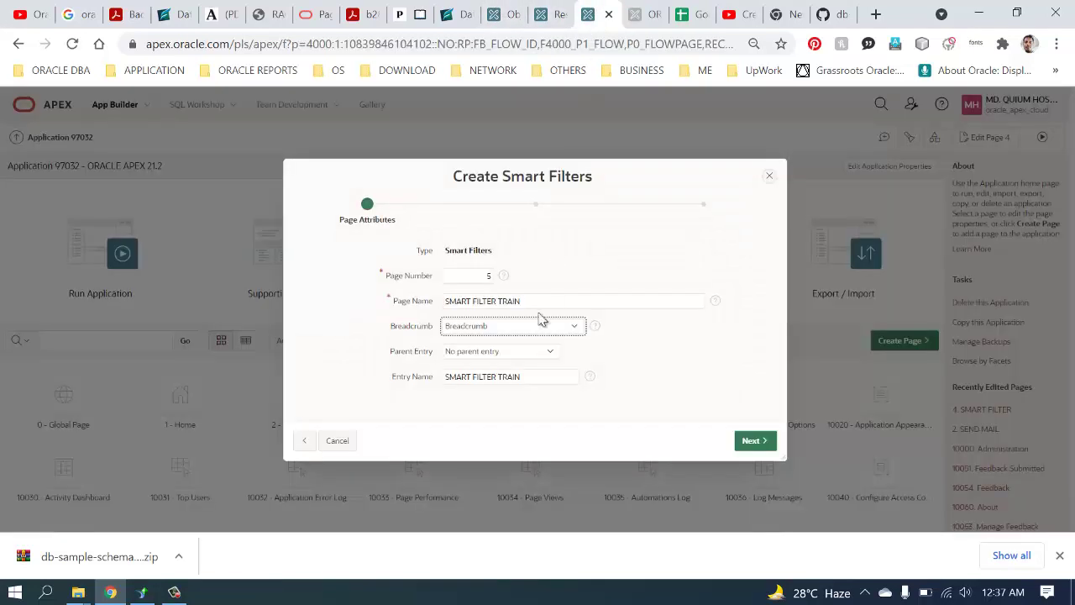
pyautogui.click(502, 352)
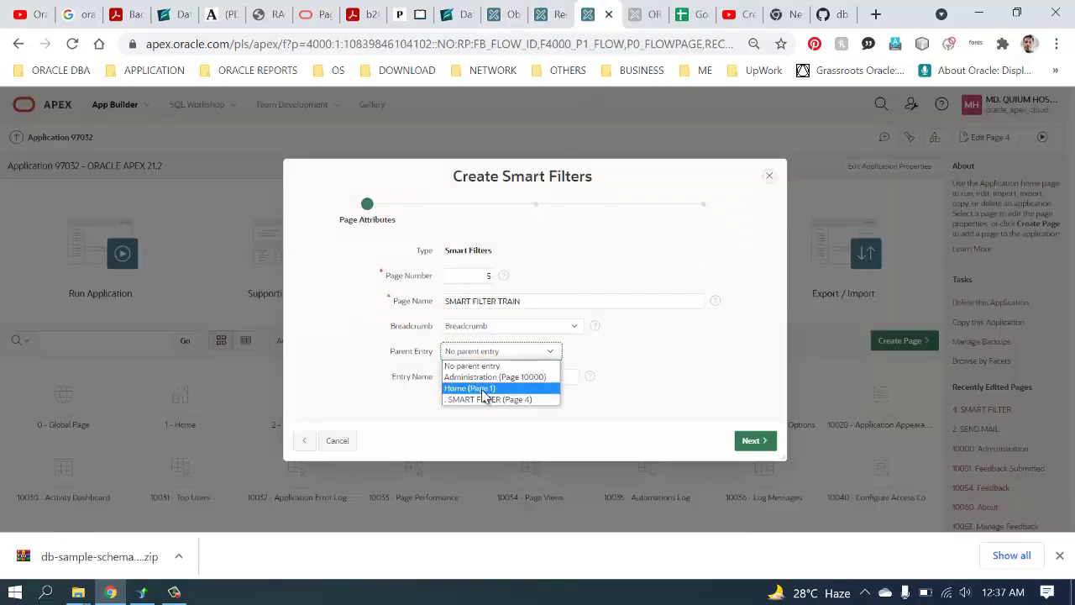
pyautogui.click(482, 389)
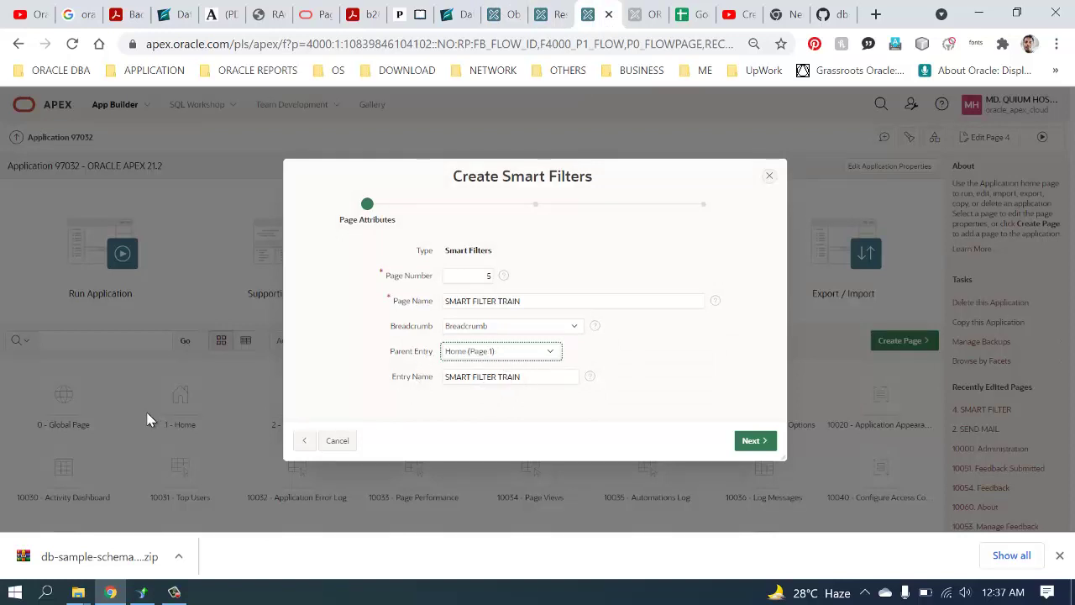
pyautogui.click(754, 445)
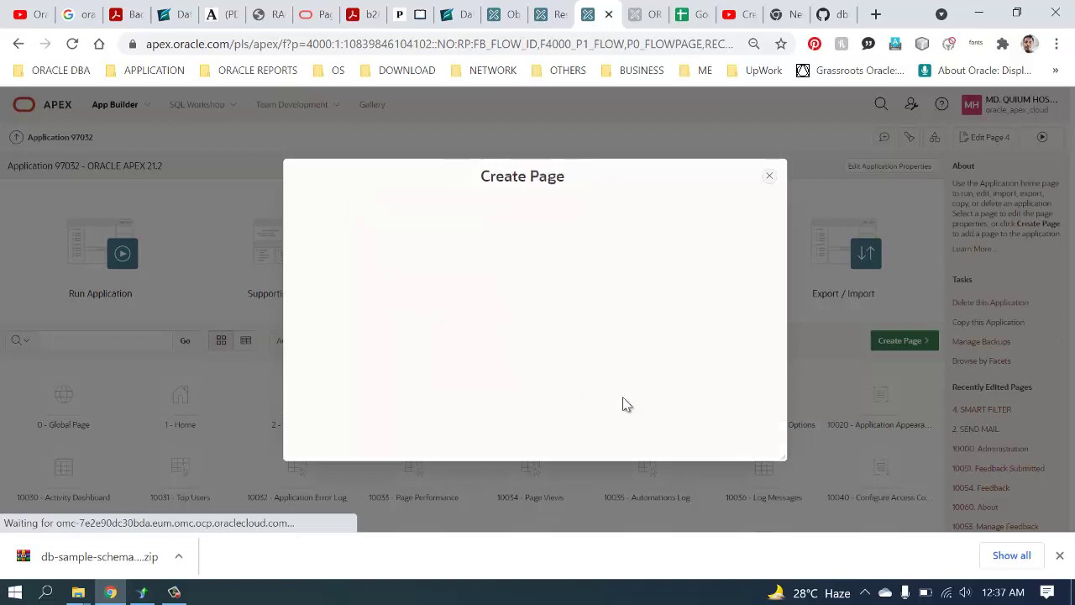
pyautogui.click(498, 265)
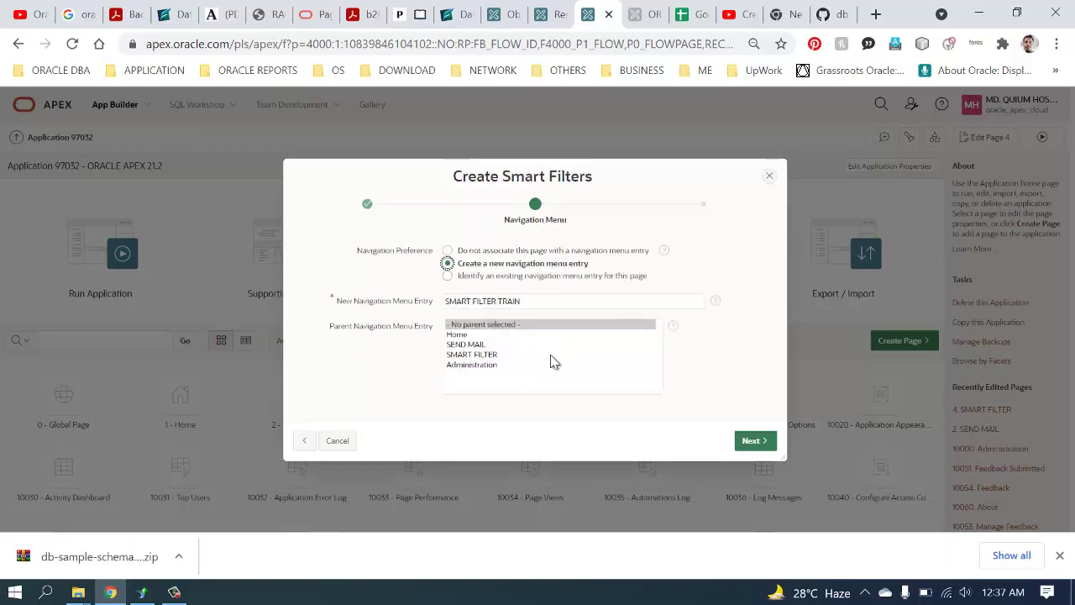
pyautogui.click(753, 442)
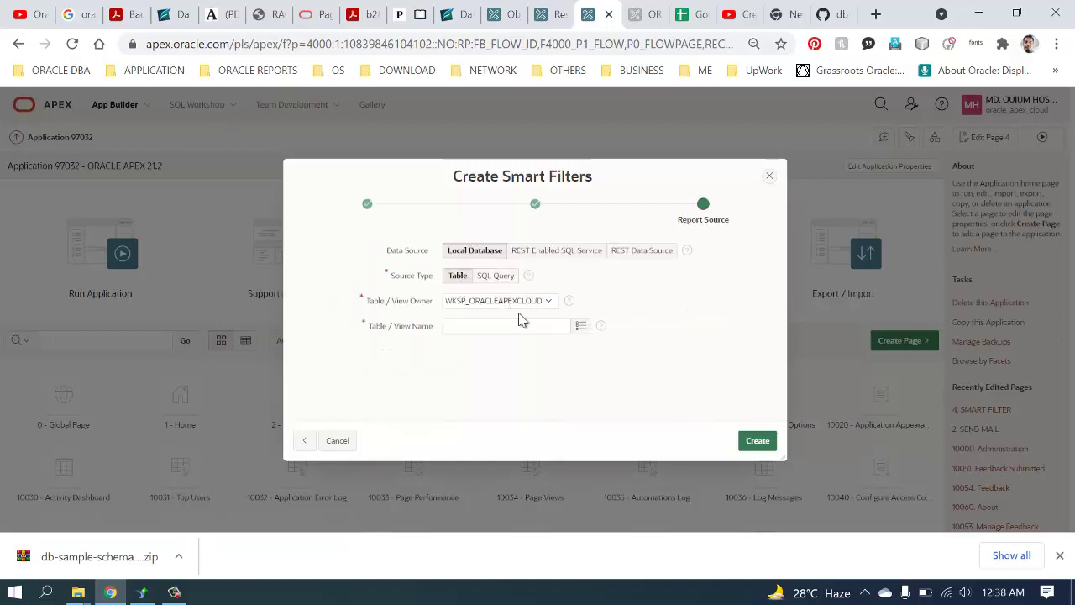
# - Use the EMPLOYEES table as the report source and review the recommended filter columns
pyautogui.click(580, 330)
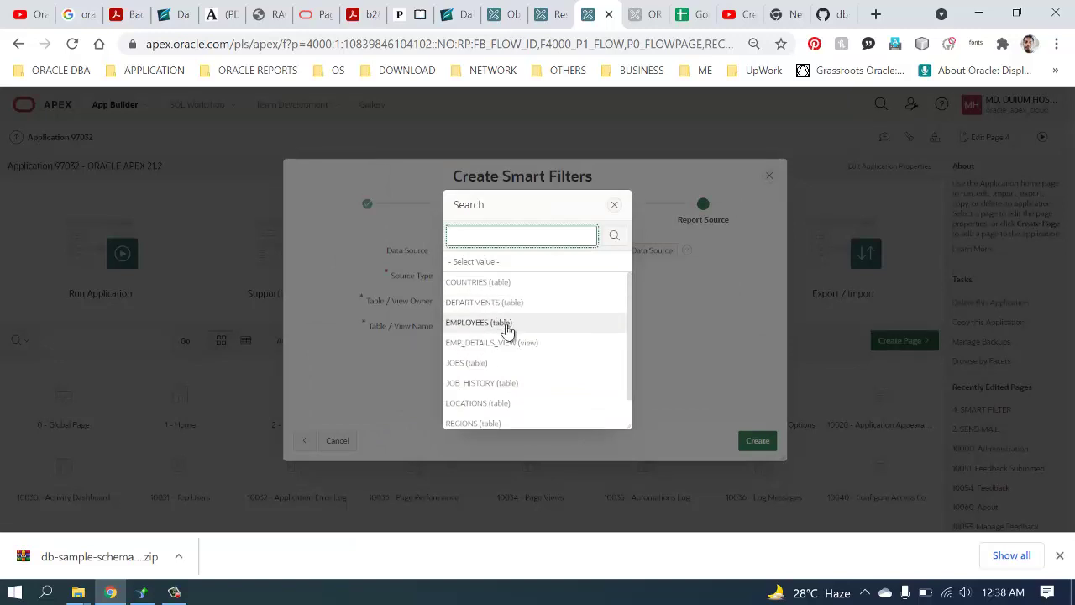
pyautogui.click(507, 325)
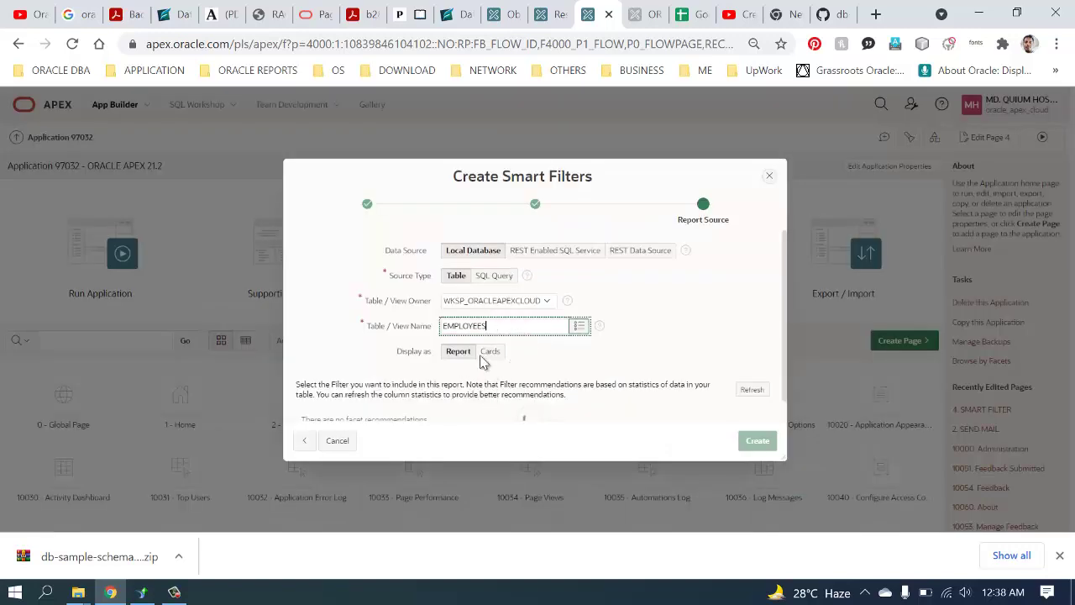
pyautogui.scroll(-5, 587, 386)
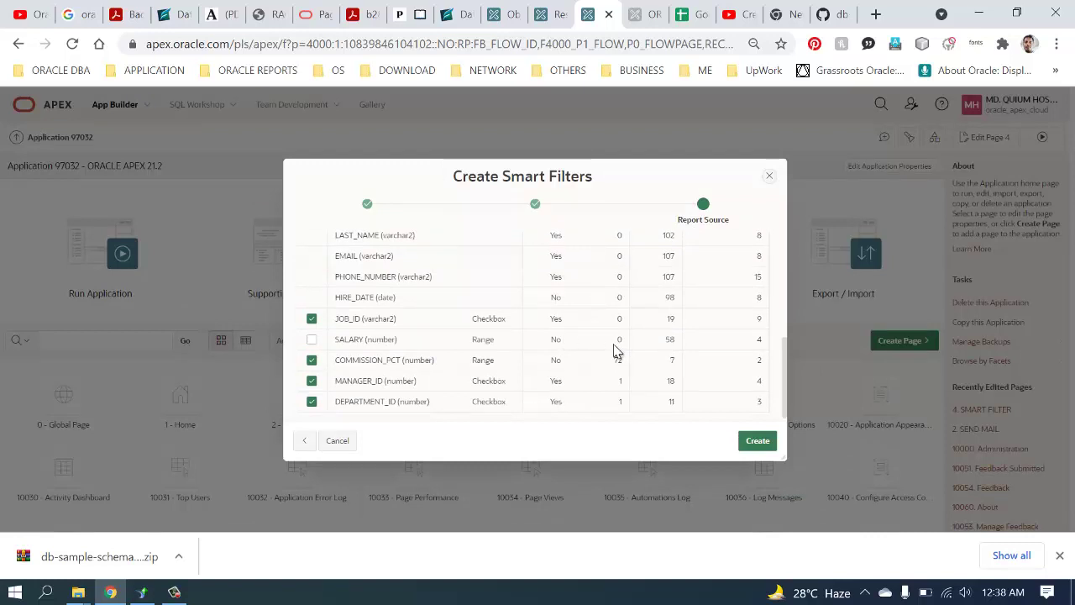
pyautogui.scroll(3, 398, 346)
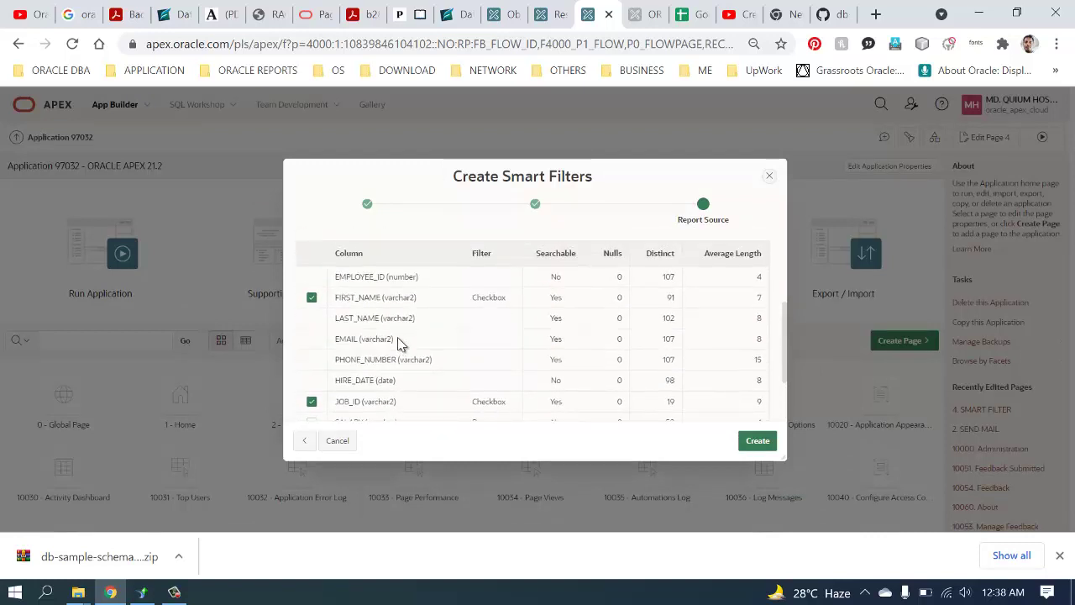
pyautogui.scroll(-3, 398, 344)
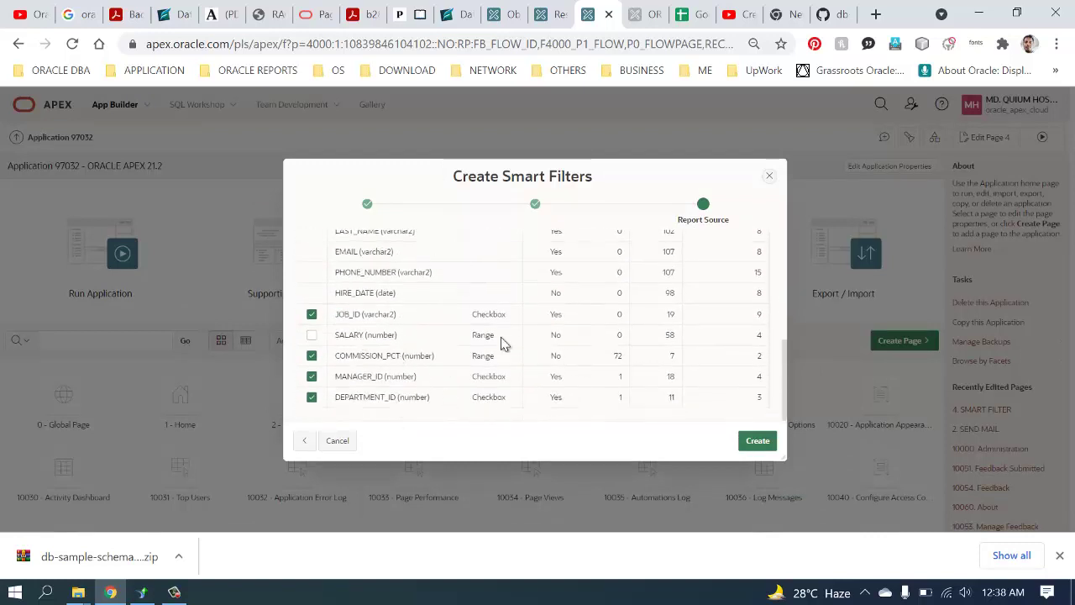
pyautogui.scroll(3, 456, 343)
pyautogui.scroll(-3, 456, 345)
pyautogui.scroll(3, 424, 345)
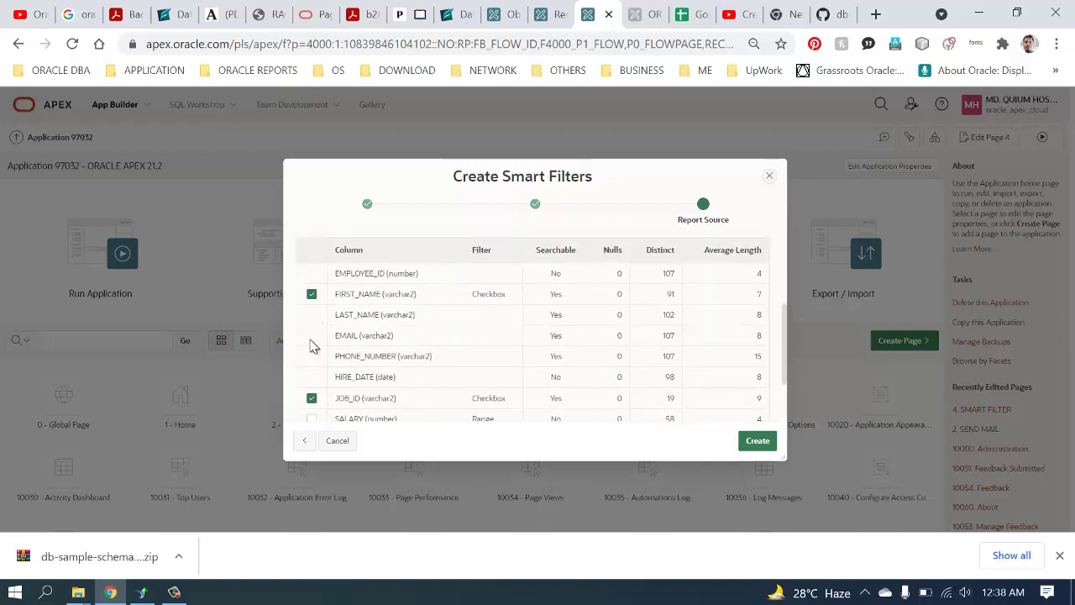
pyautogui.scroll(-3, 312, 344)
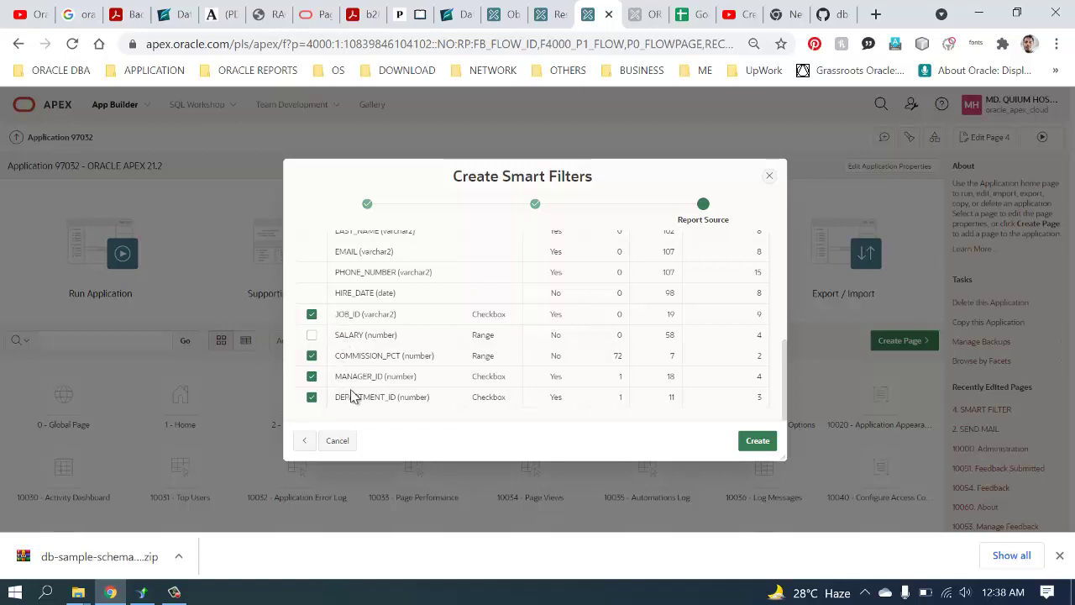
# - Include SALARY as an additional filter, recheck the selected filter columns and create the page
pyautogui.click(311, 336)
pyautogui.scroll(3, 336, 327)
pyautogui.scroll(-3, 319, 379)
pyautogui.scroll(3, 370, 376)
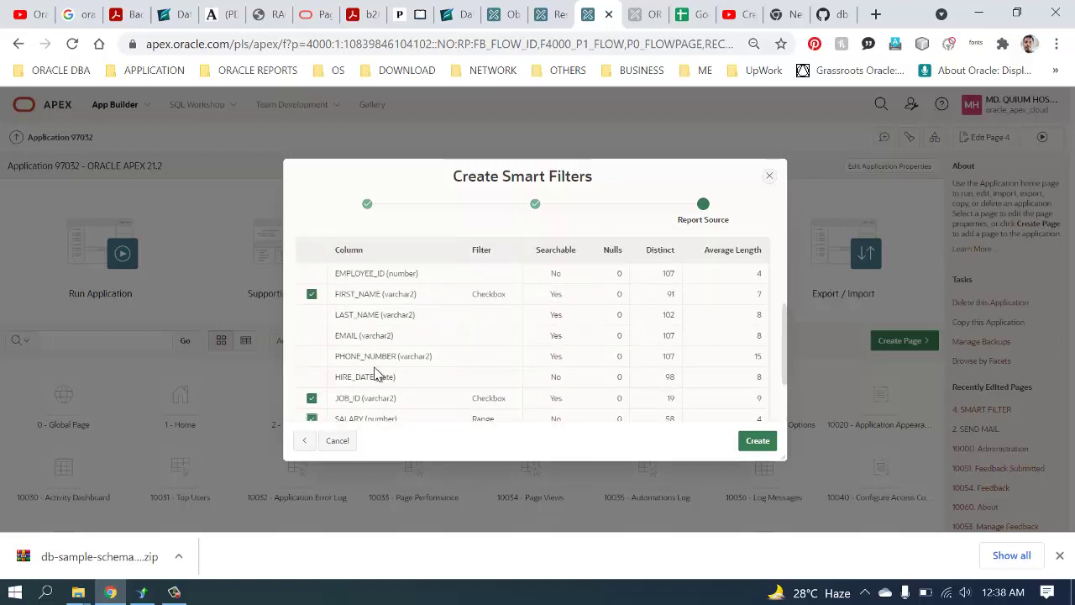
pyautogui.scroll(3, 319, 370)
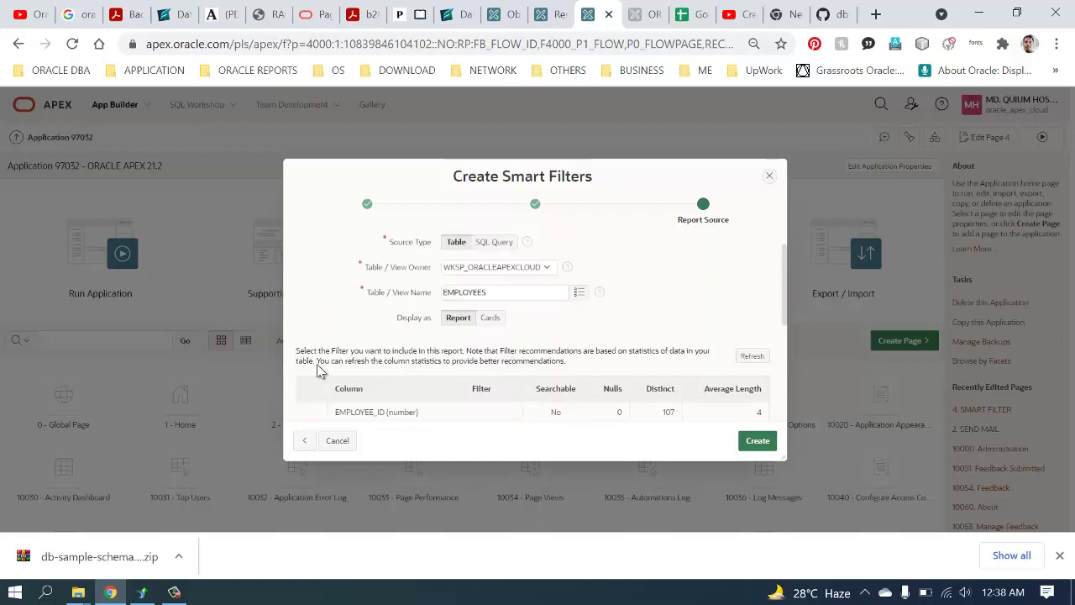
pyautogui.scroll(-2, 319, 382)
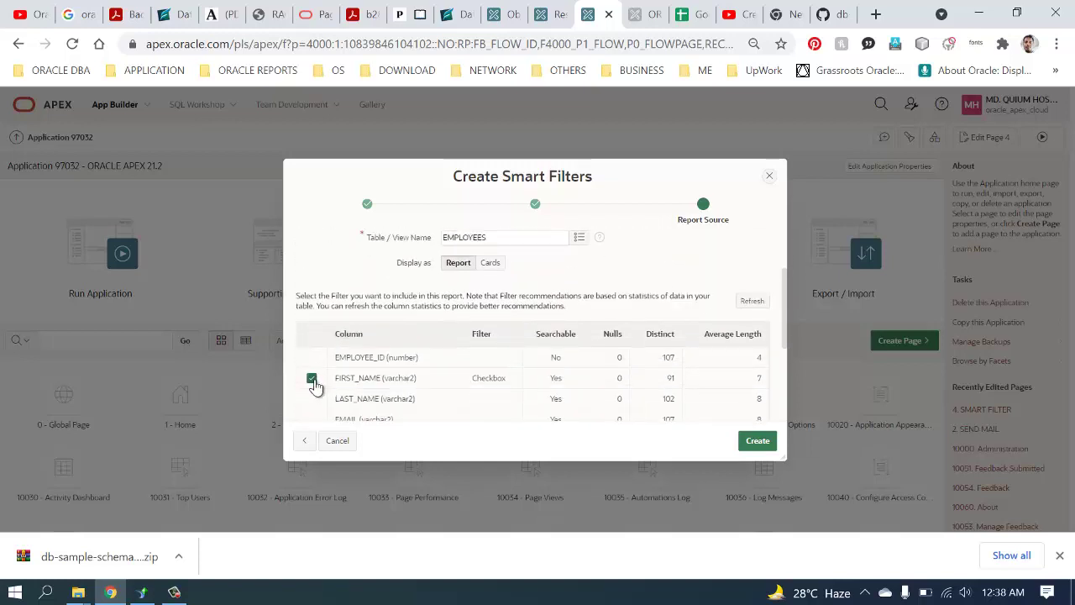
pyautogui.scroll(-1, 317, 374)
pyautogui.scroll(-1, 318, 328)
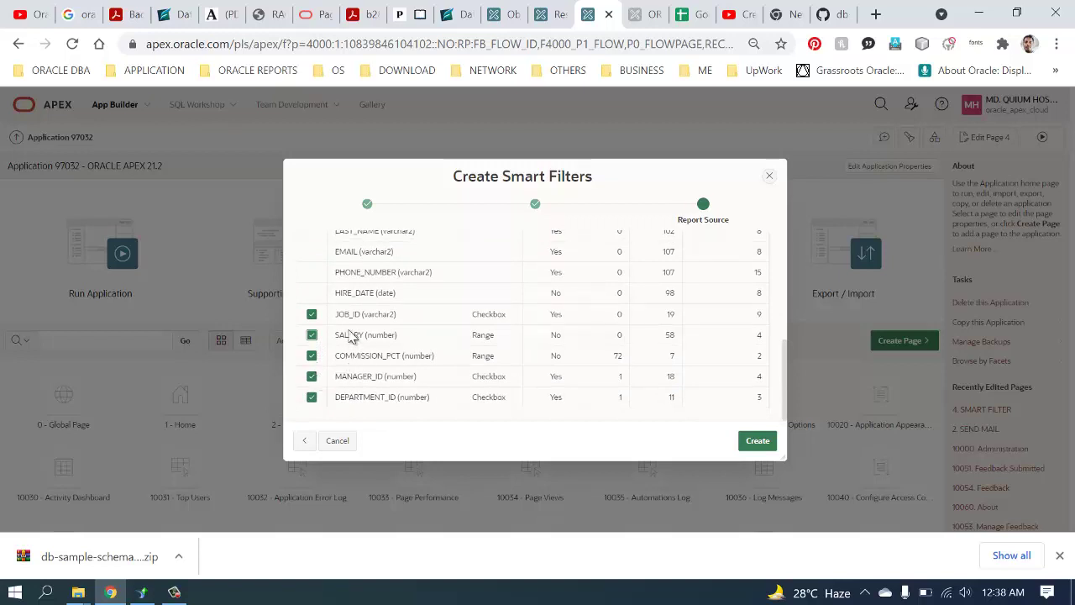
pyautogui.scroll(1, 350, 333)
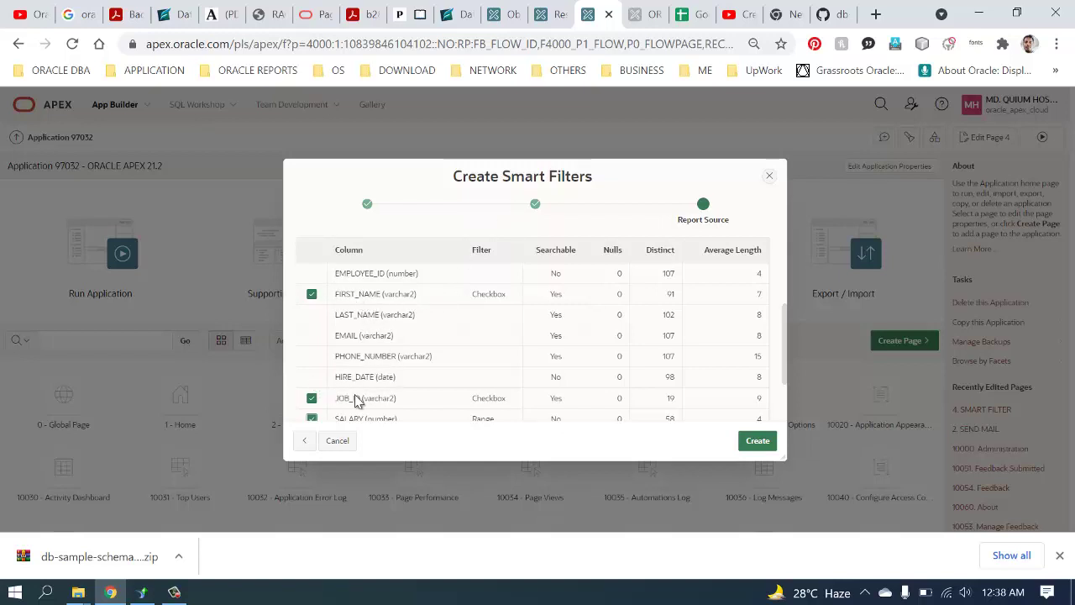
pyautogui.click(756, 441)
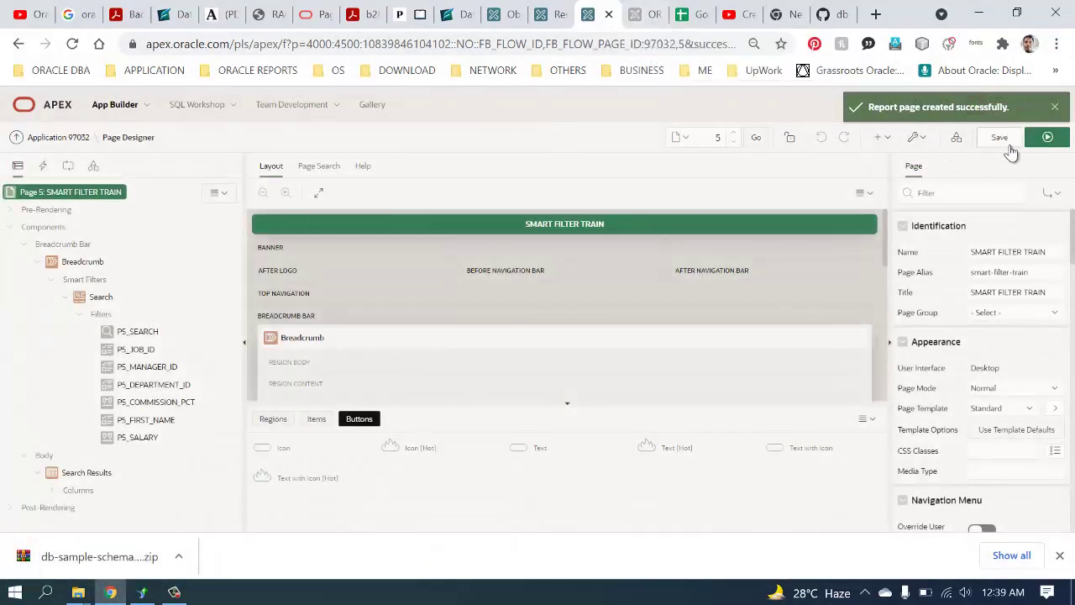
# - Run the SMART FILTER TRAIN page and close the browser tab of the earlier application run
pyautogui.click(1046, 137)
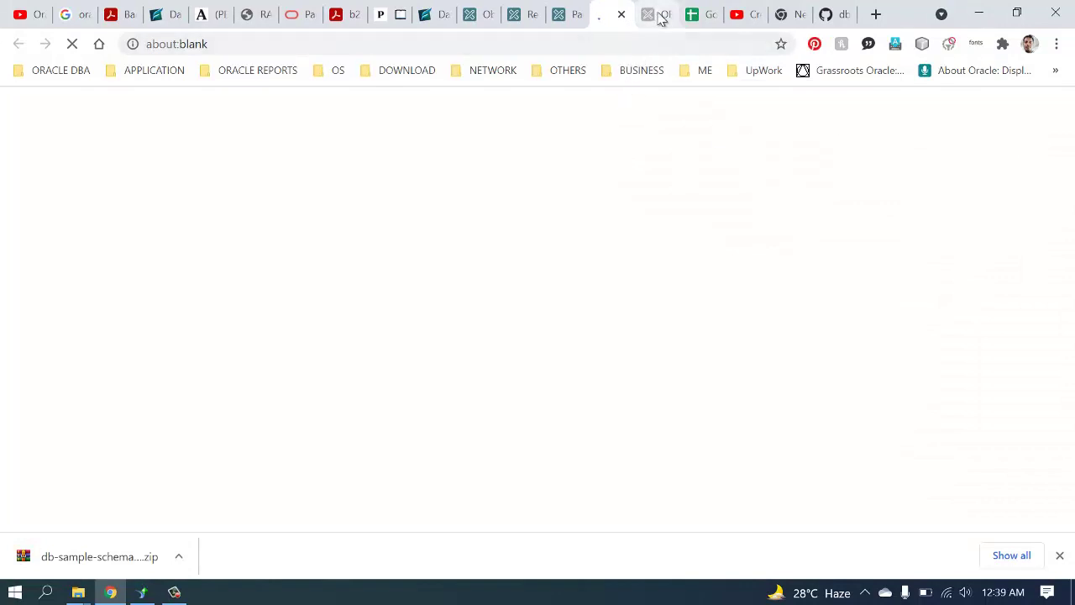
pyautogui.click(660, 19)
pyautogui.click(672, 14)
pyautogui.click(605, 14)
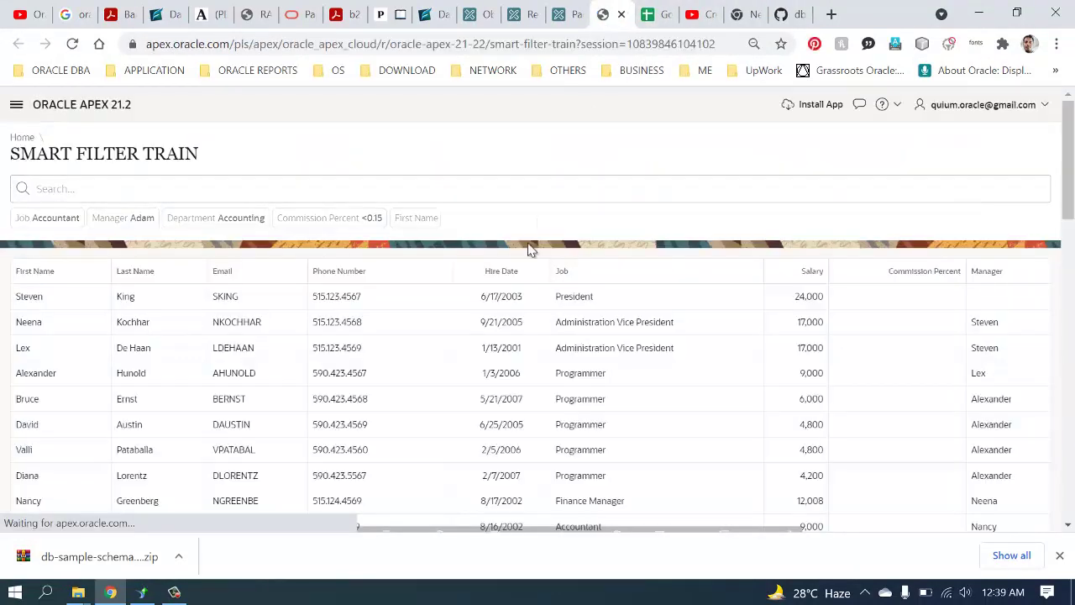
# - Check the SMART FILTER TRAIN page title and its entry in the application's navigation menu
pyautogui.doubleClick(155, 156)
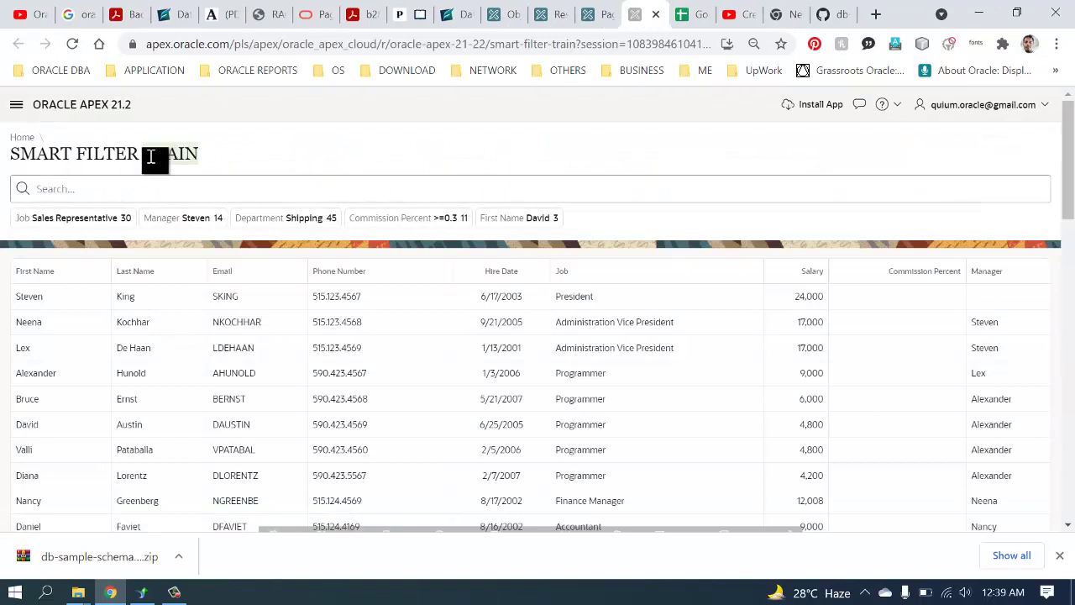
pyautogui.click(15, 107)
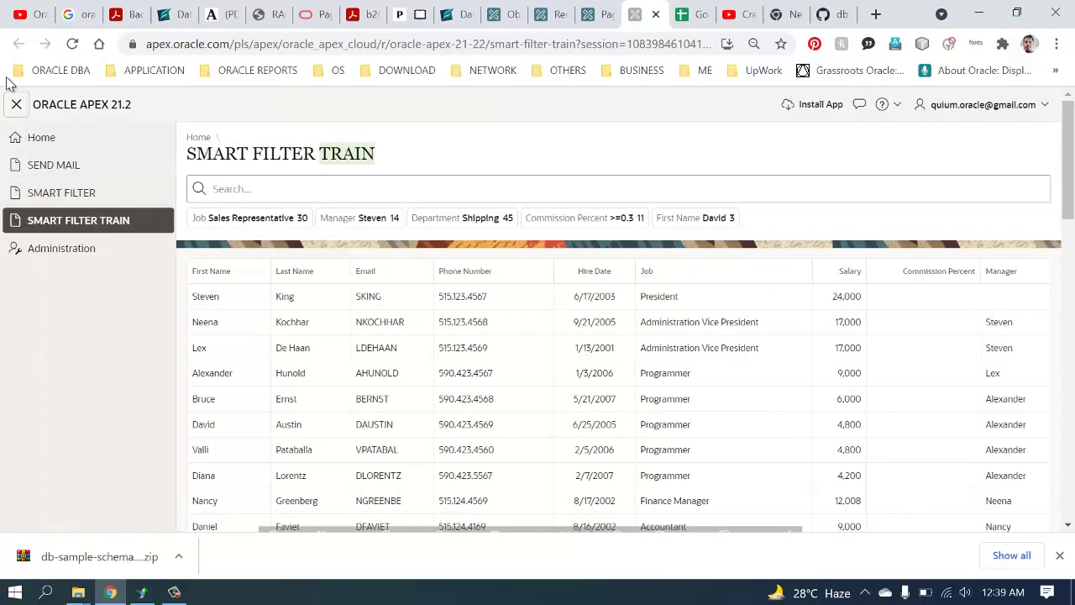
pyautogui.click(15, 105)
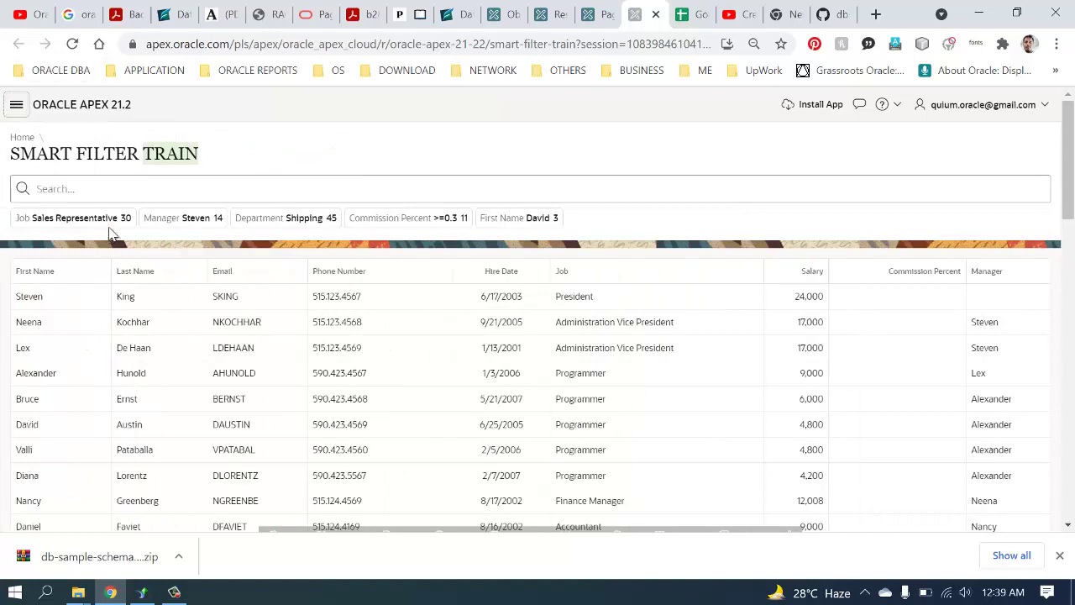
# - Test the Salary smart filter with the 2,500 - 4,000 range and clear that range again
pyautogui.click(92, 192)
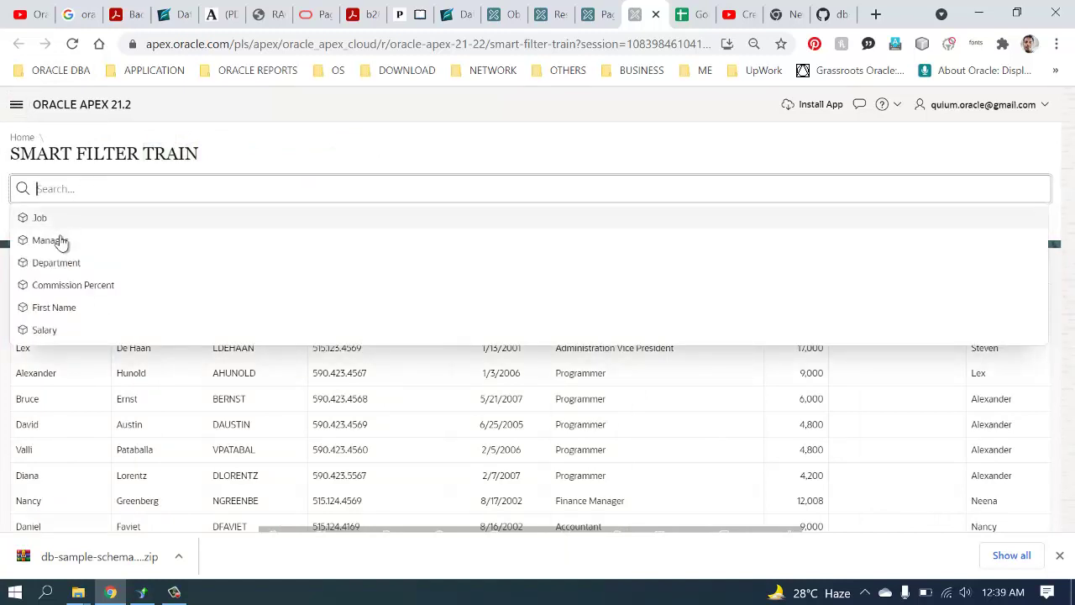
pyautogui.click(60, 330)
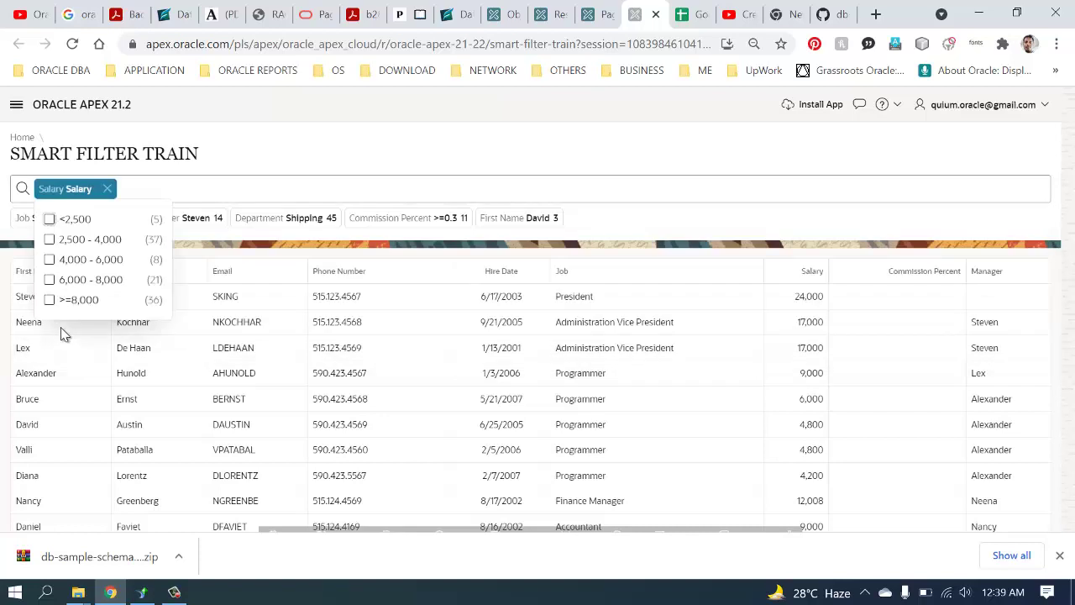
pyautogui.click(49, 239)
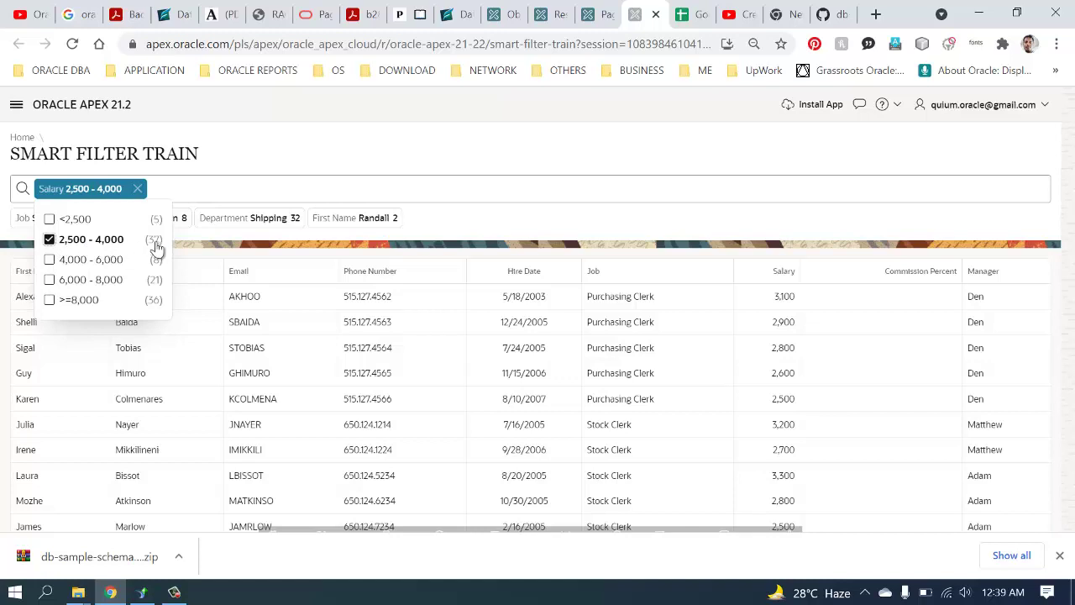
pyautogui.click(49, 240)
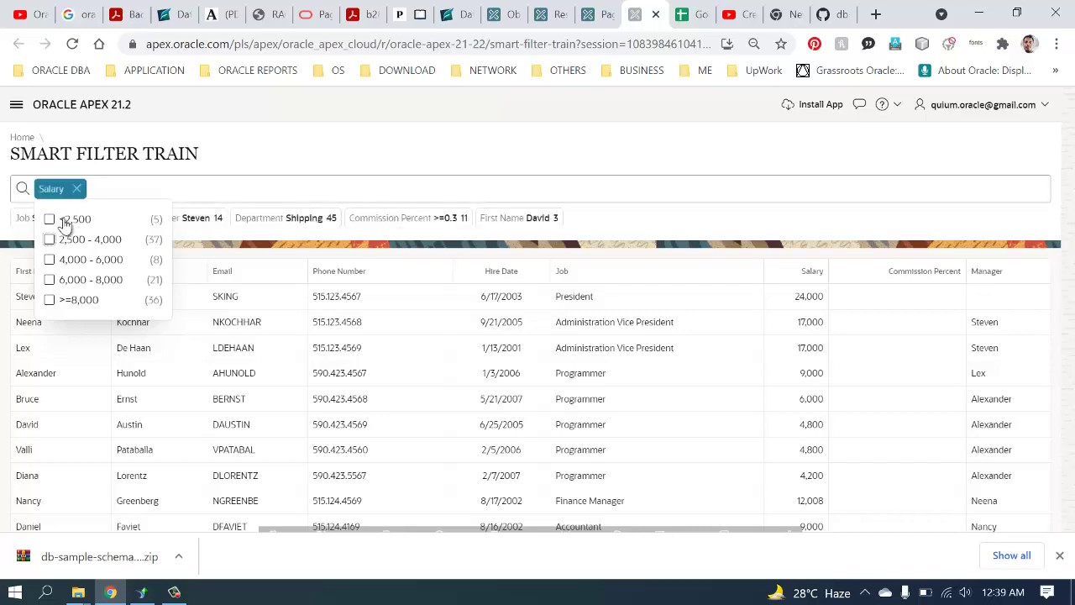
# - Filter the report to salaries <2,500, review the matching employees and remove the Salary filter
pyautogui.click(51, 220)
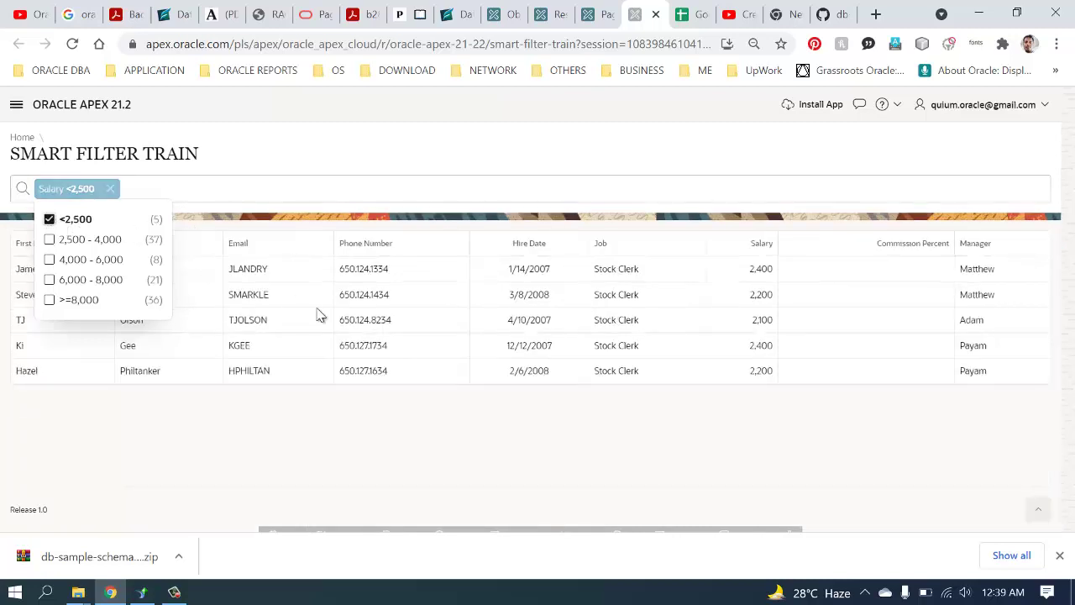
pyautogui.click(183, 471)
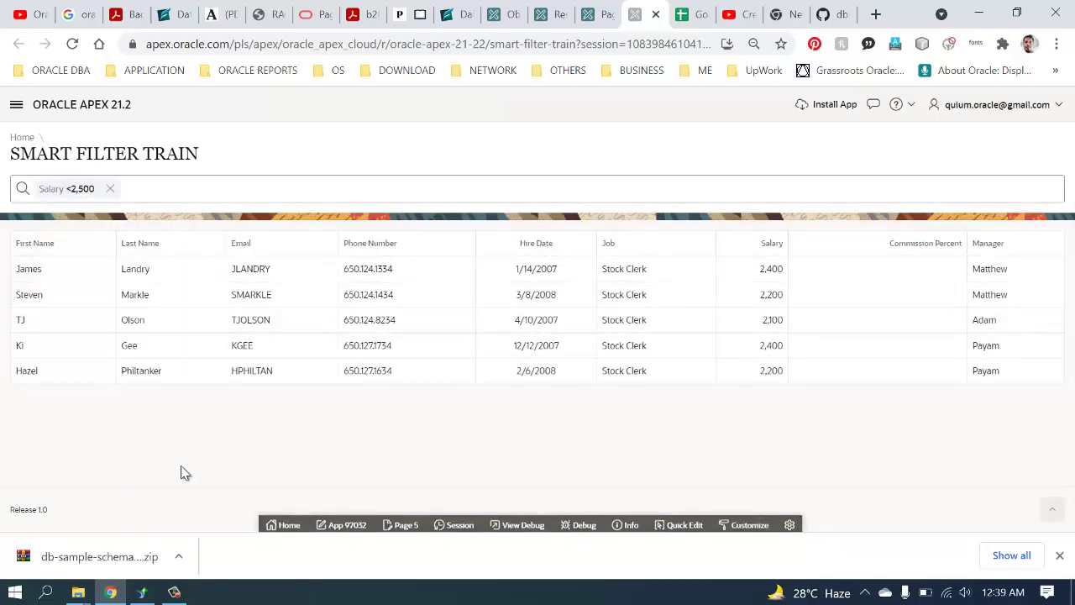
pyautogui.click(78, 197)
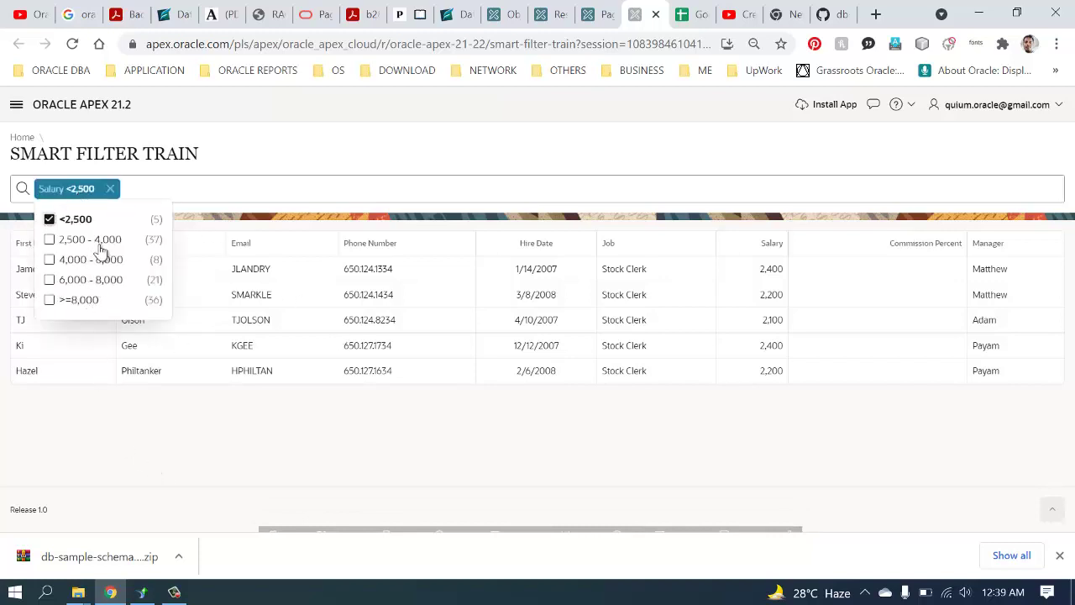
pyautogui.click(110, 192)
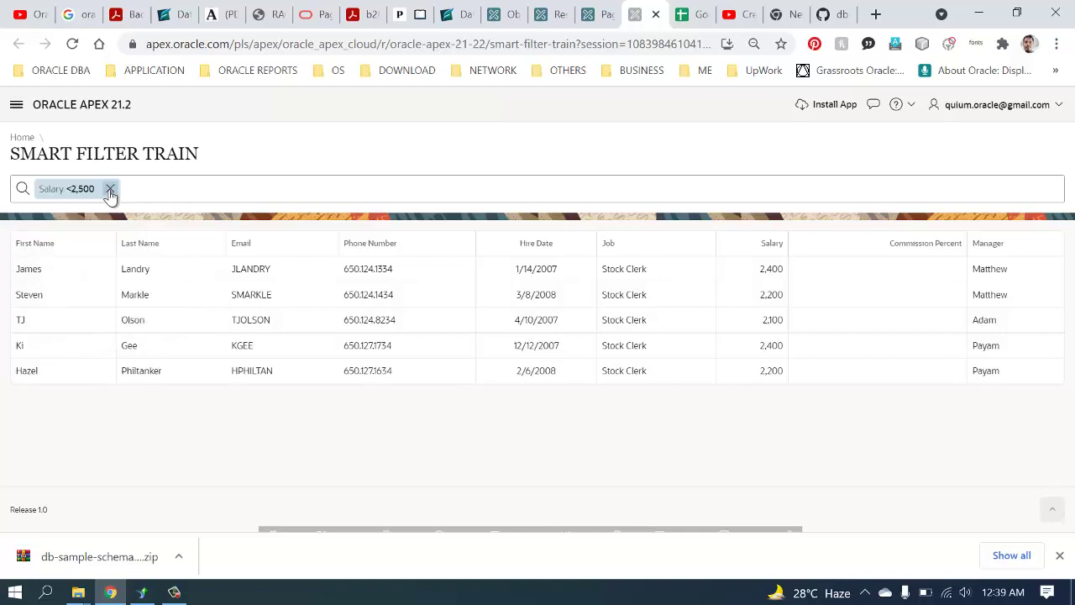
pyautogui.click(110, 191)
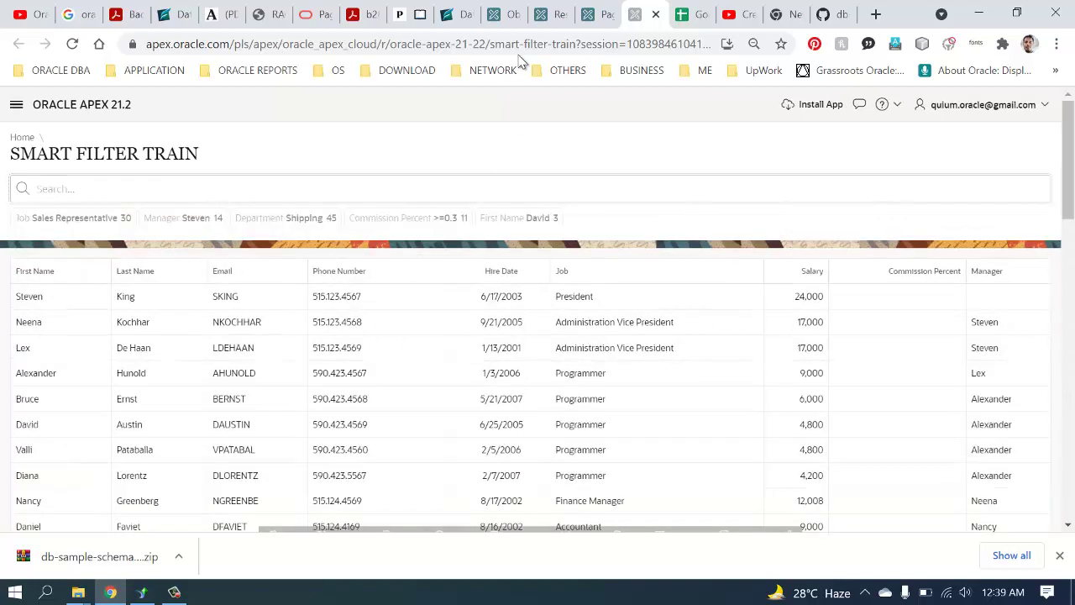
# - In Page Designer, change the P5_SALARY filter's type to Input Field and save the page
pyautogui.click(591, 14)
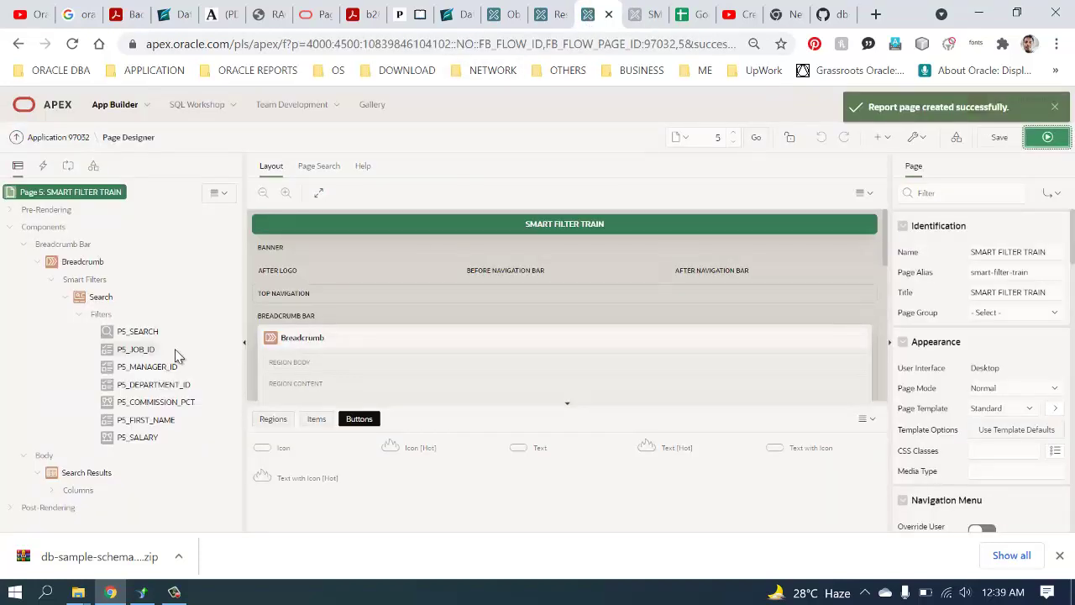
pyautogui.click(640, 15)
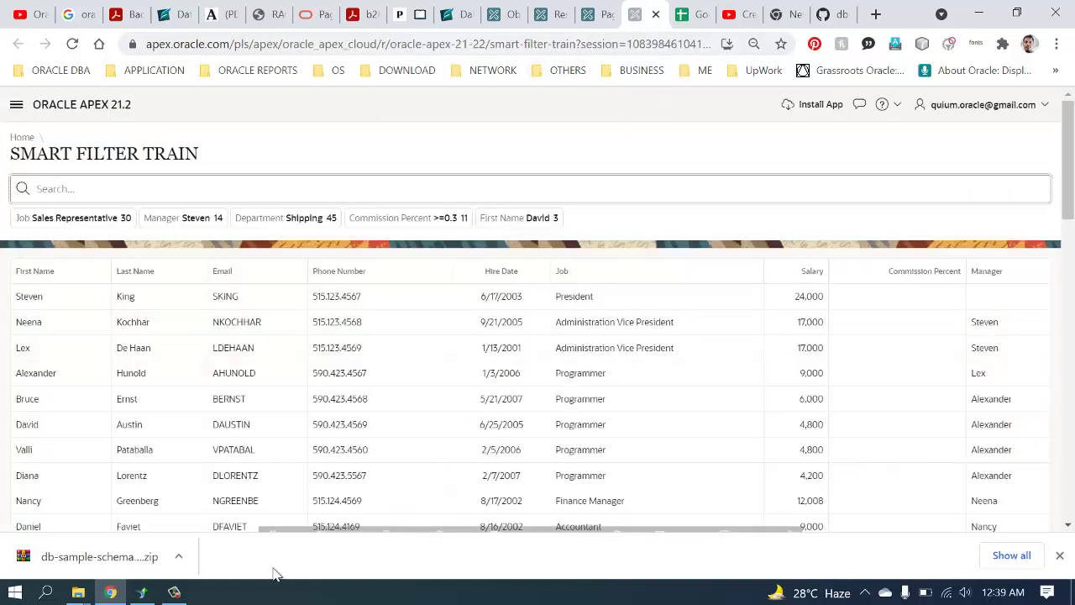
pyautogui.click(406, 523)
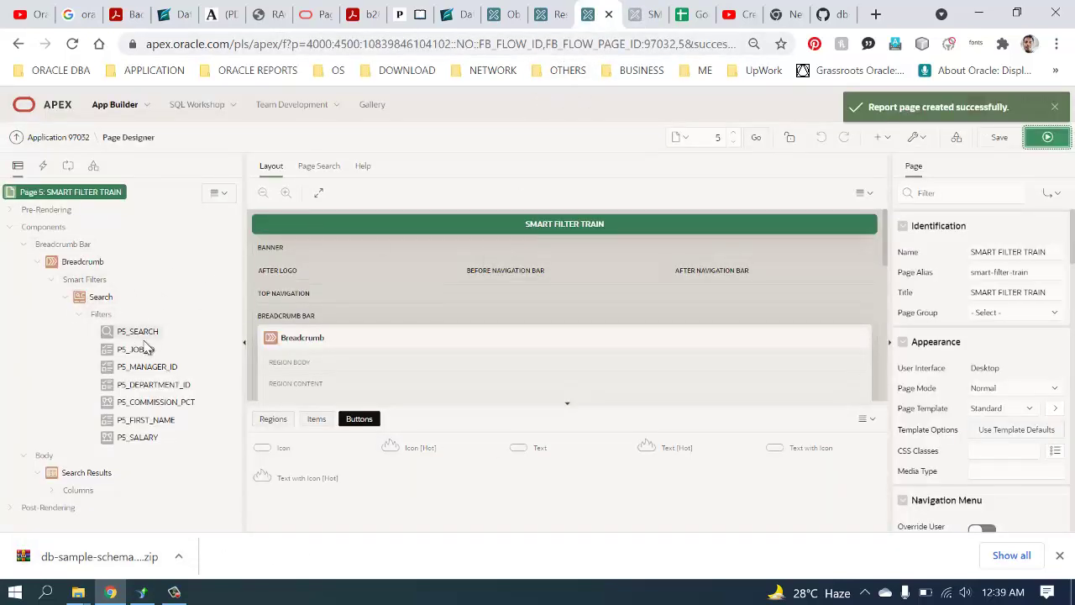
pyautogui.click(139, 437)
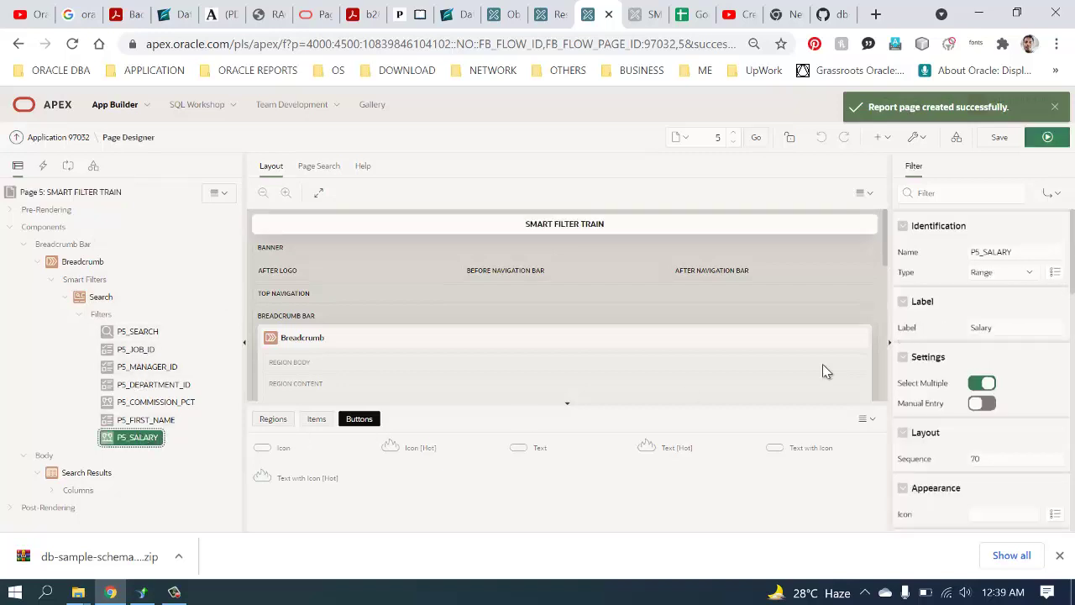
pyautogui.click(997, 274)
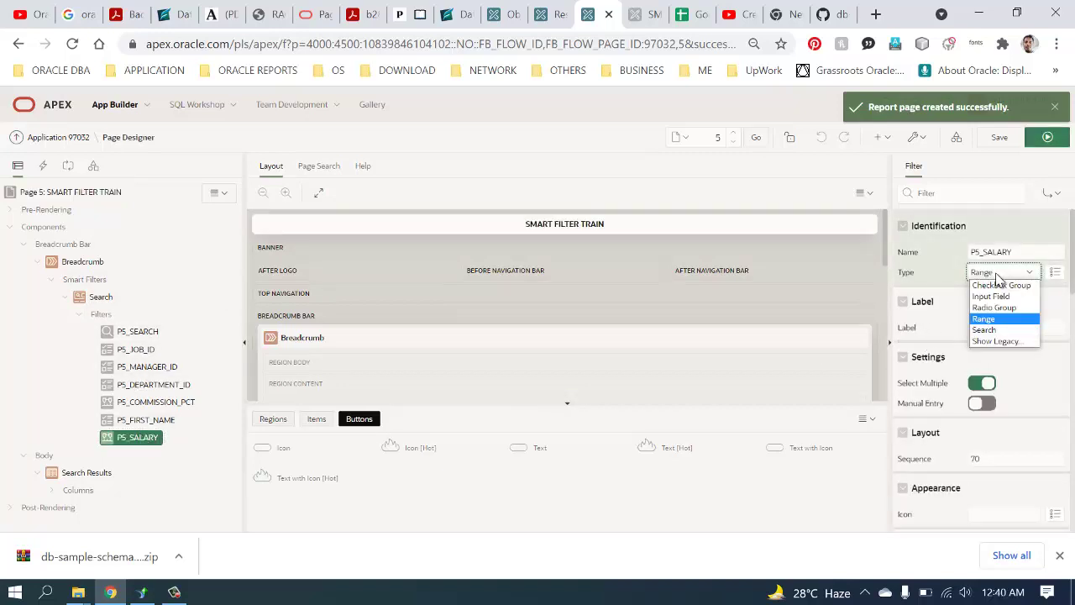
pyautogui.click(993, 296)
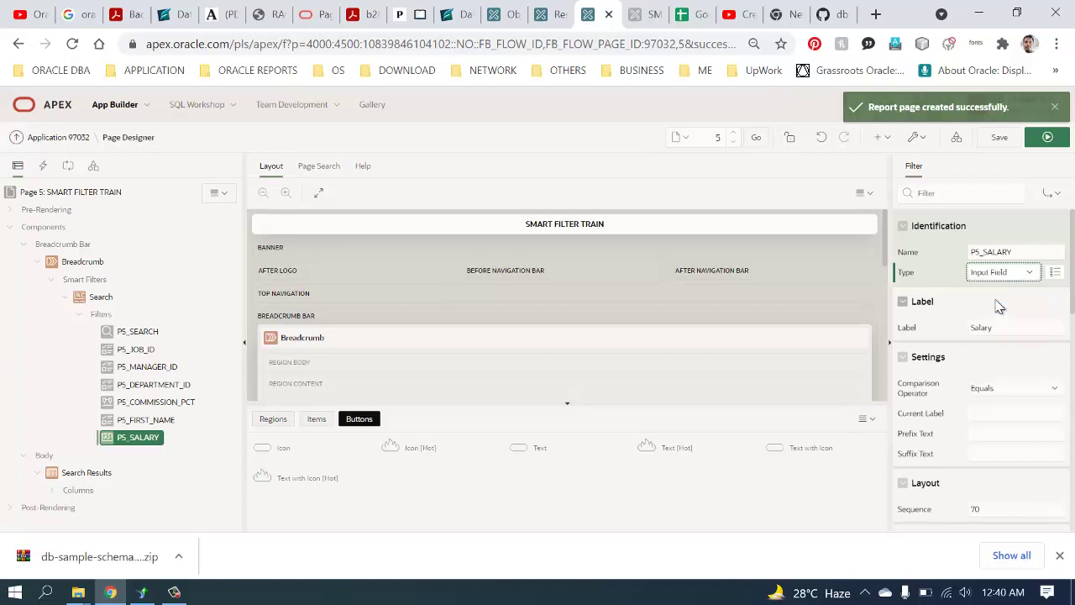
pyautogui.click(1001, 140)
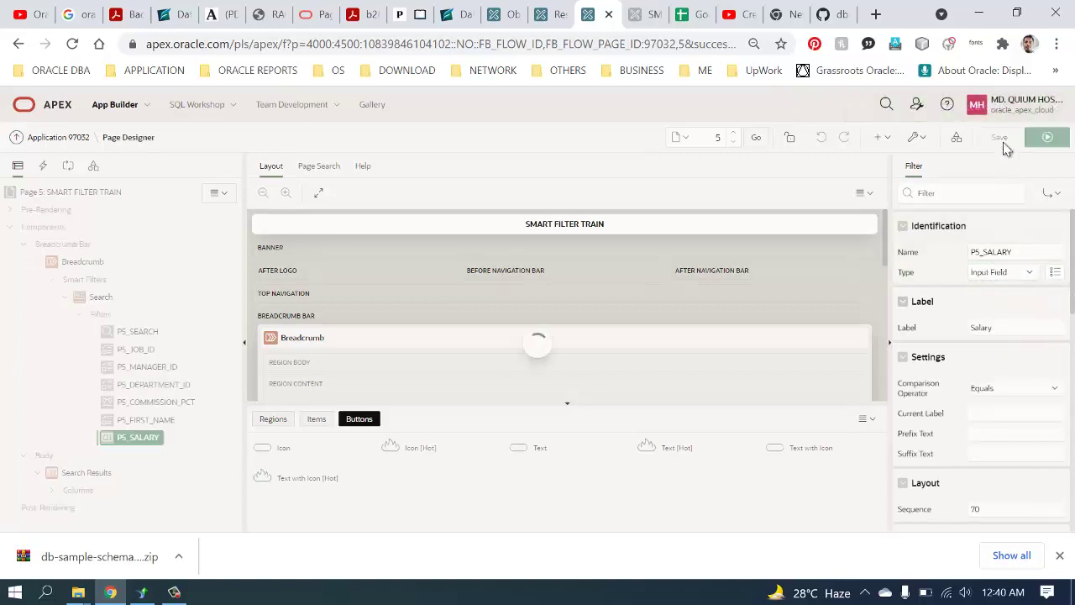
# - Reload the running SMART FILTER TRAIN page, filter by a salary equal to 2500 and check the Salary column
pyautogui.click(642, 14)
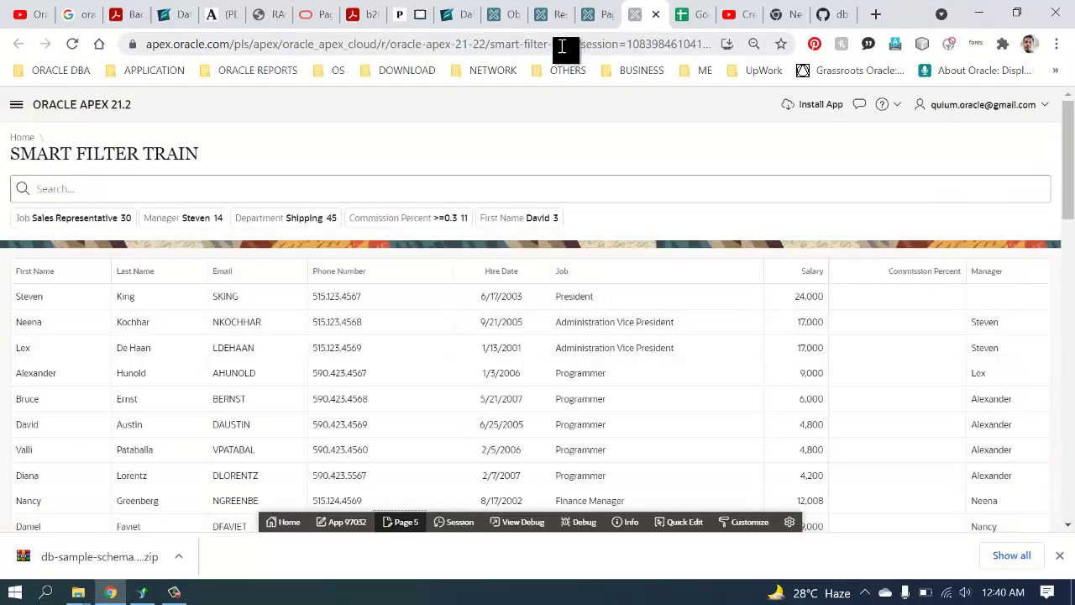
pyautogui.click(353, 44)
pyautogui.click(73, 45)
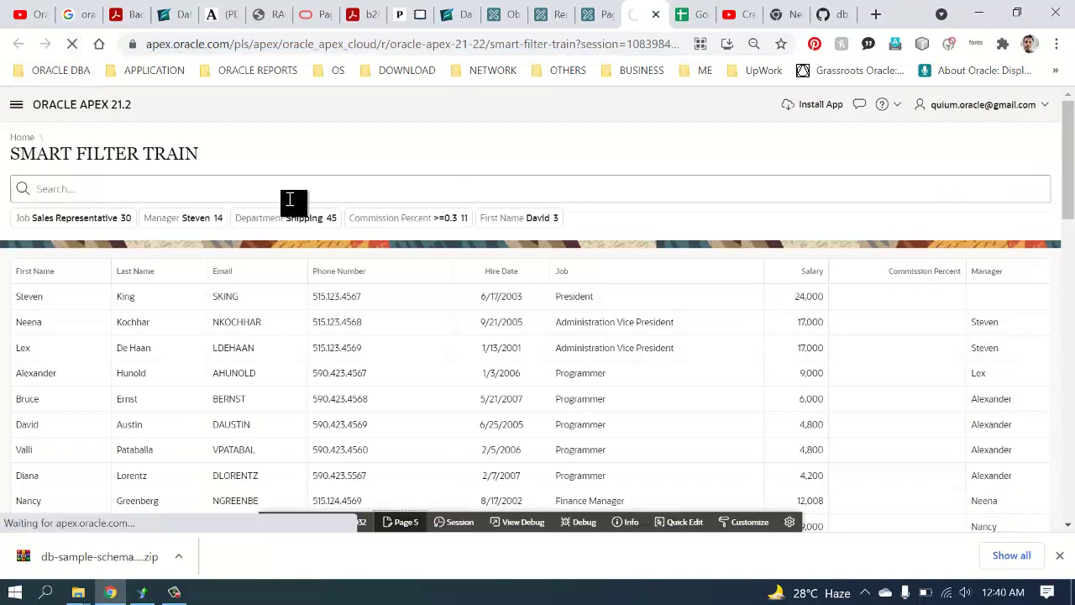
pyautogui.click(104, 190)
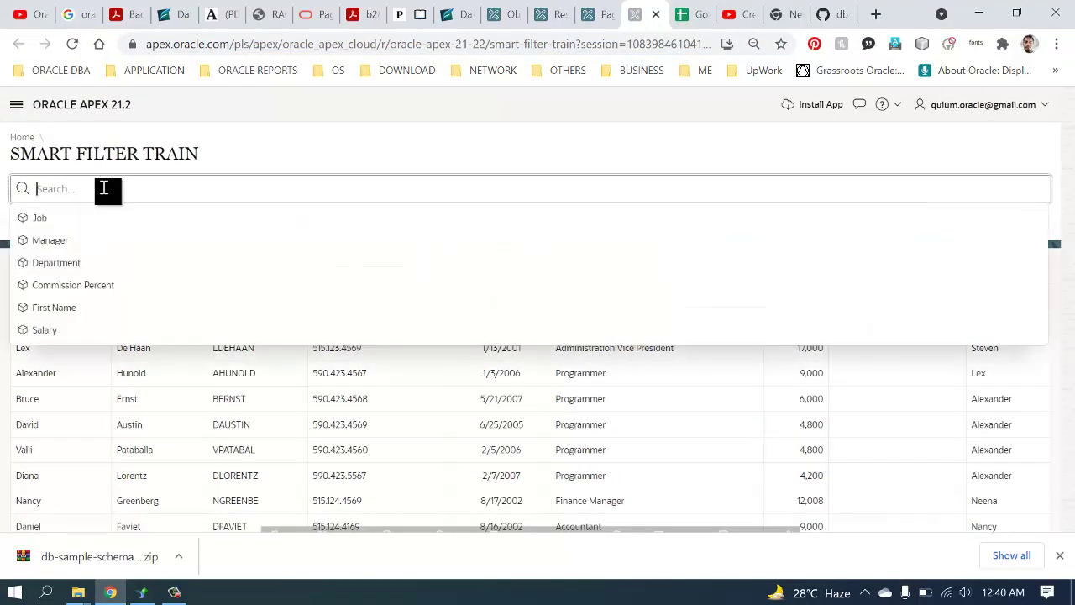
pyautogui.click(71, 331)
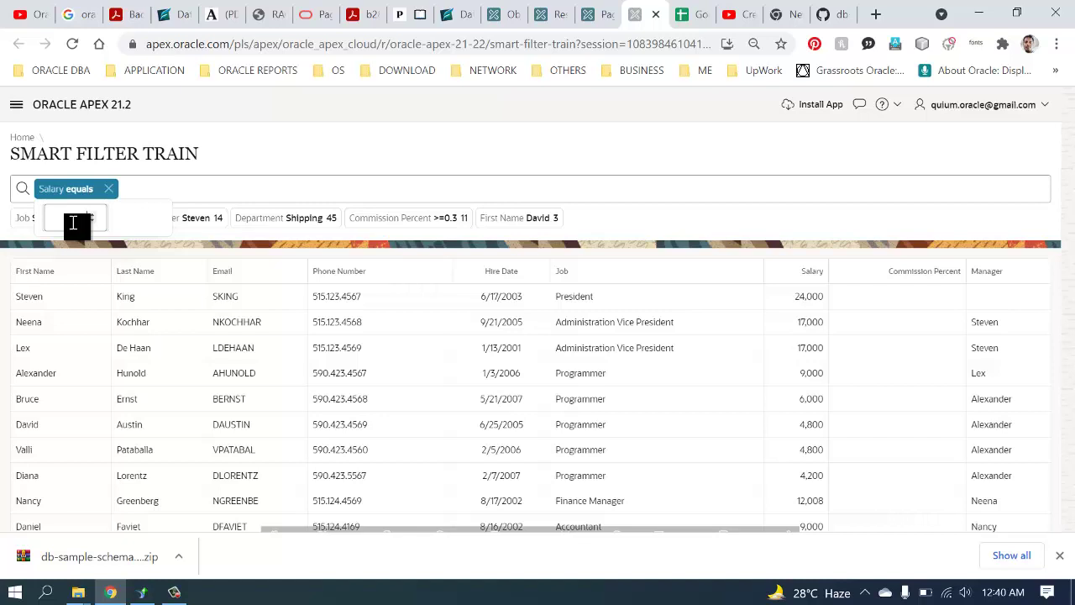
pyautogui.write('2500')
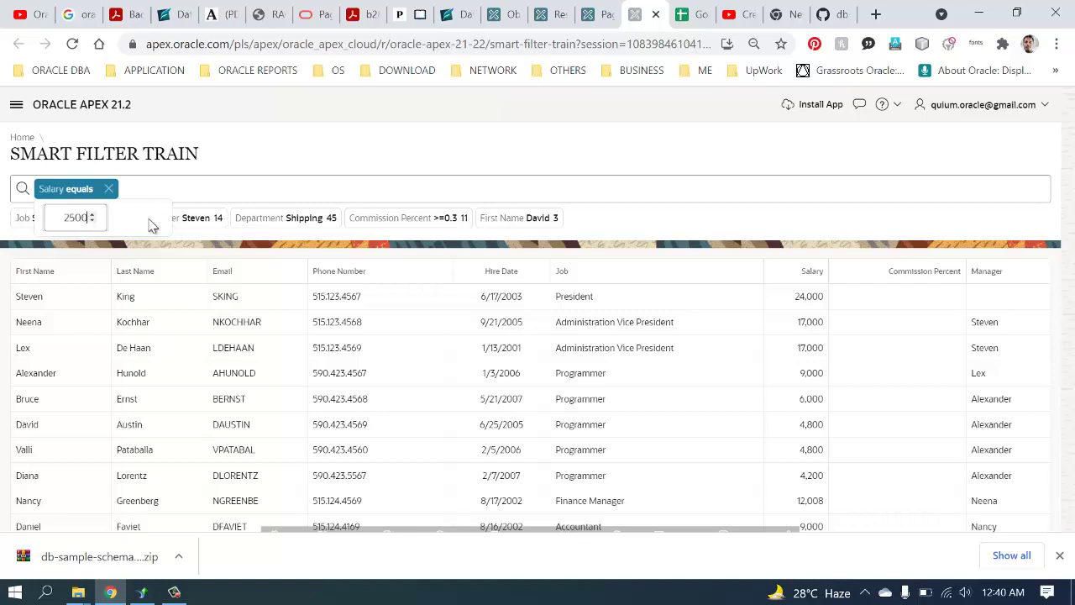
pyautogui.click(73, 224)
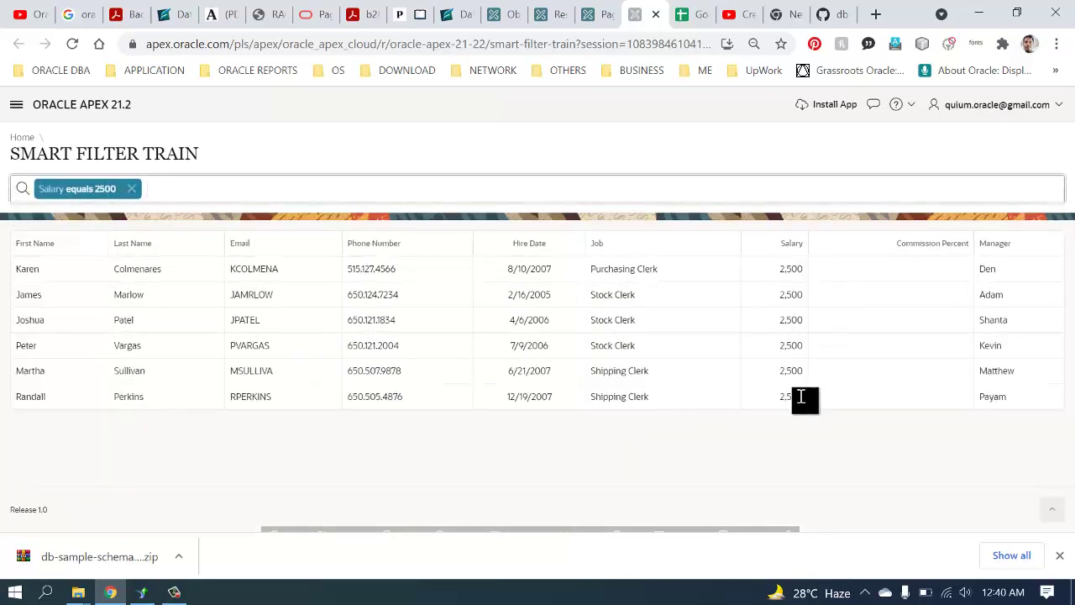
pyautogui.moveTo(802, 399); pyautogui.dragTo(768, 286)
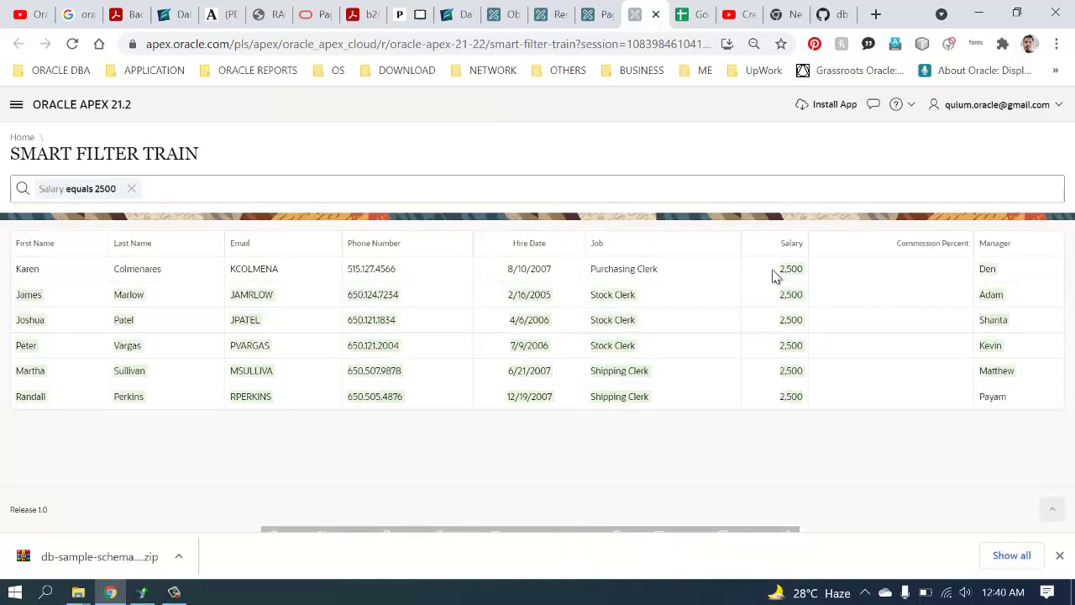
pyautogui.click(768, 273)
# - Change the value of the Salary equals filter to 5000 and reopen the filter
pyautogui.click(91, 196)
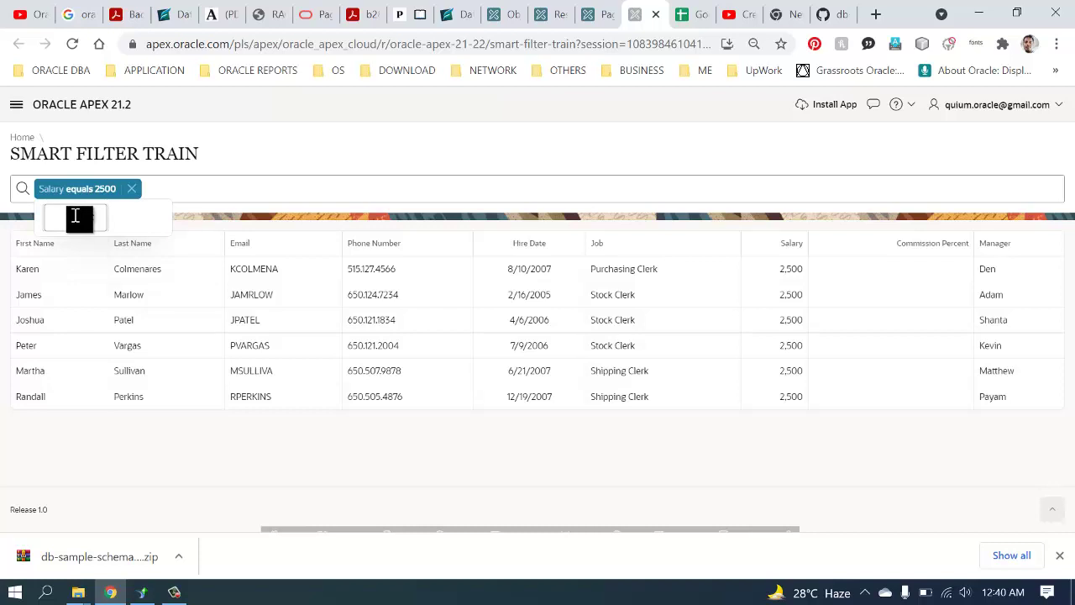
pyautogui.click(76, 217)
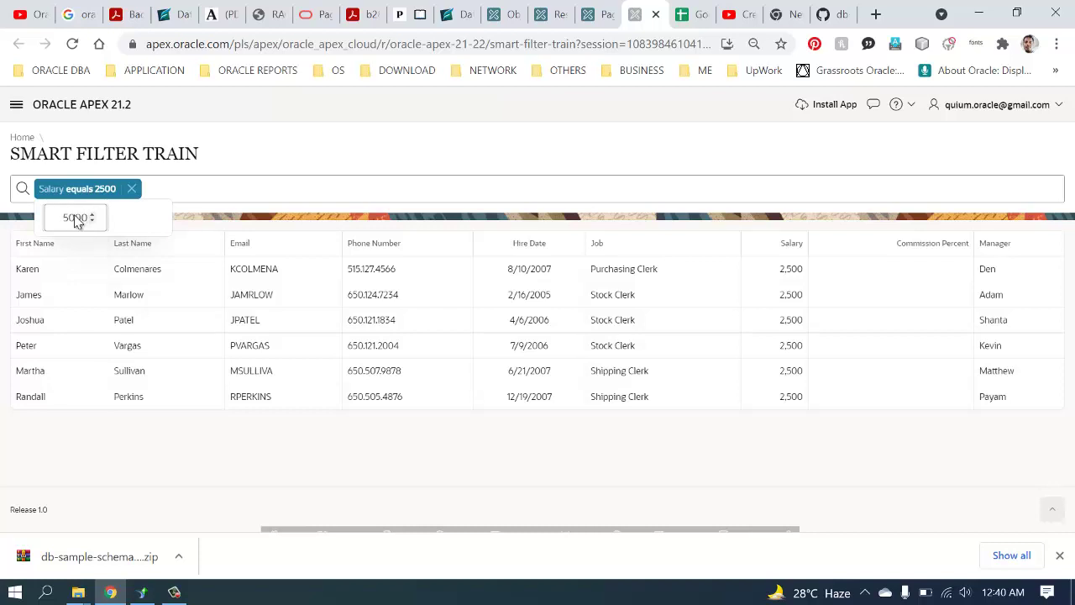
pyautogui.press('Return')
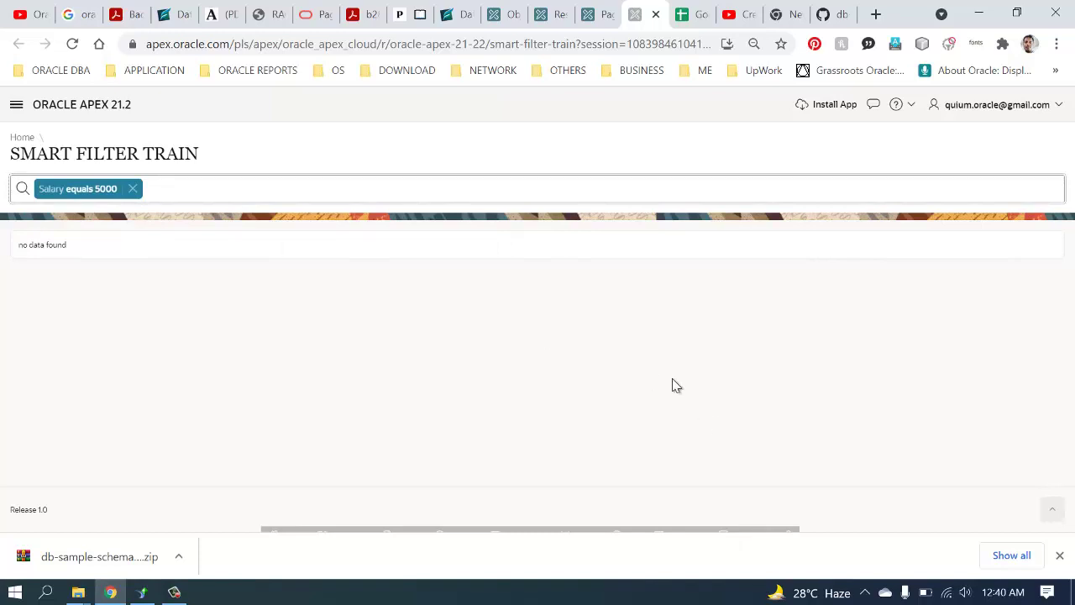
pyautogui.click(104, 194)
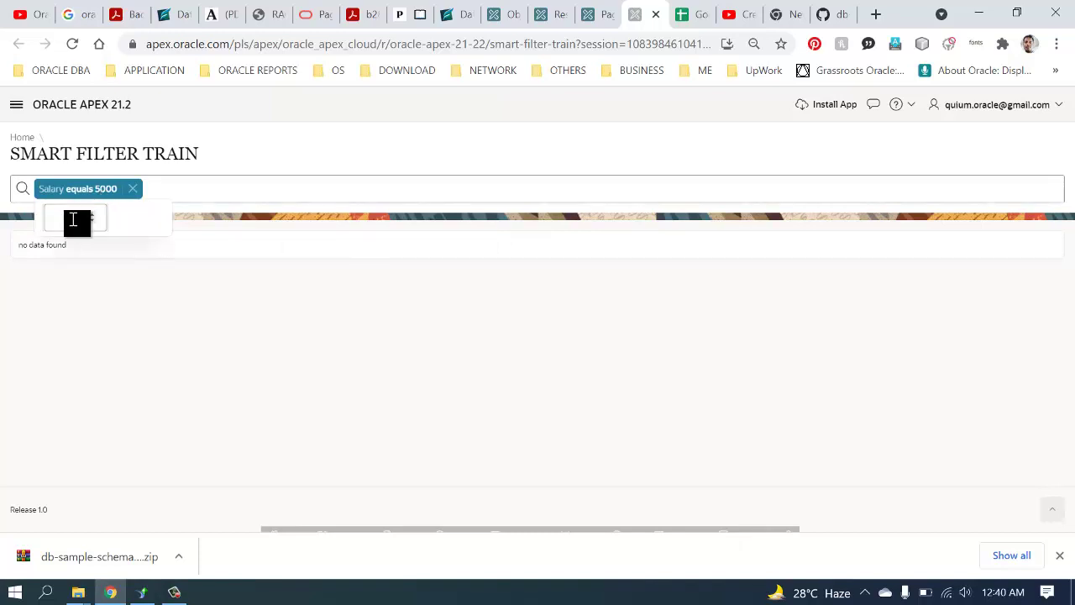
# - In Page Designer, set the P5_SALARY filter's comparison operator to Less Than or Equals and save the page
pyautogui.click(596, 15)
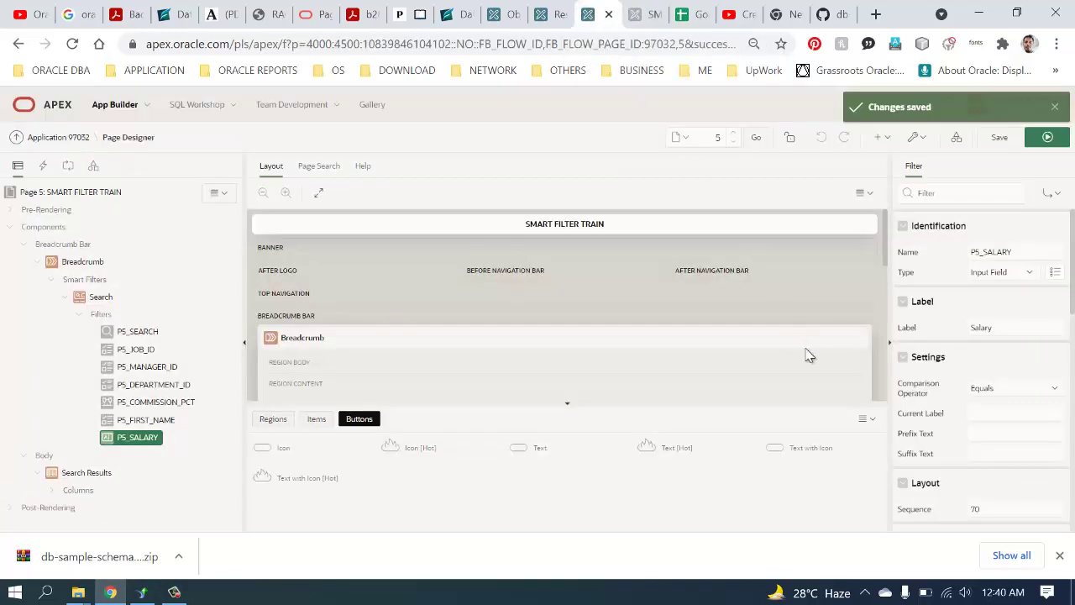
pyautogui.click(997, 390)
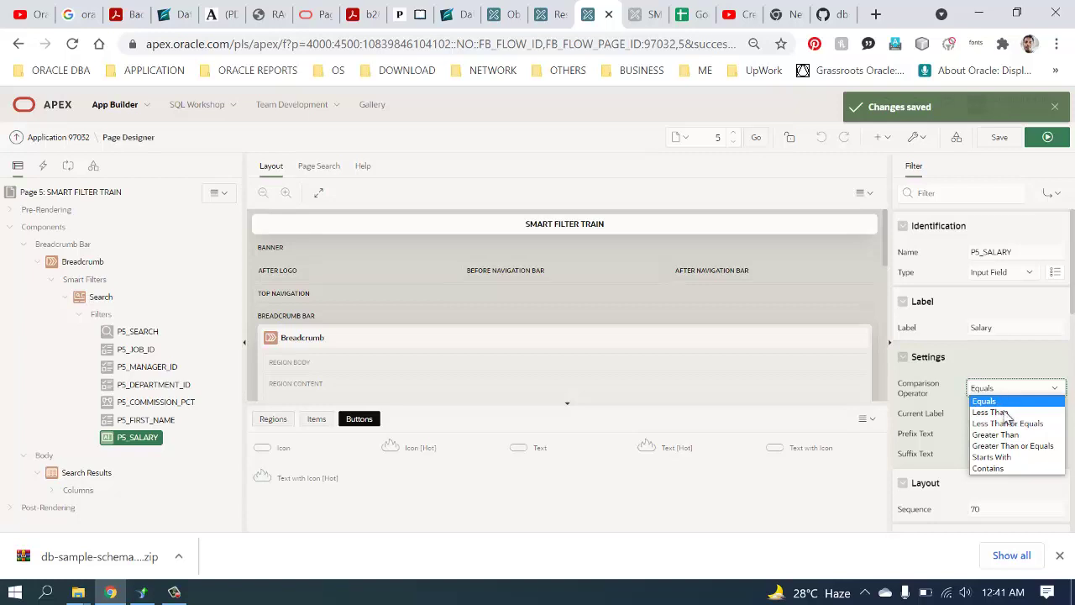
pyautogui.click(1000, 468)
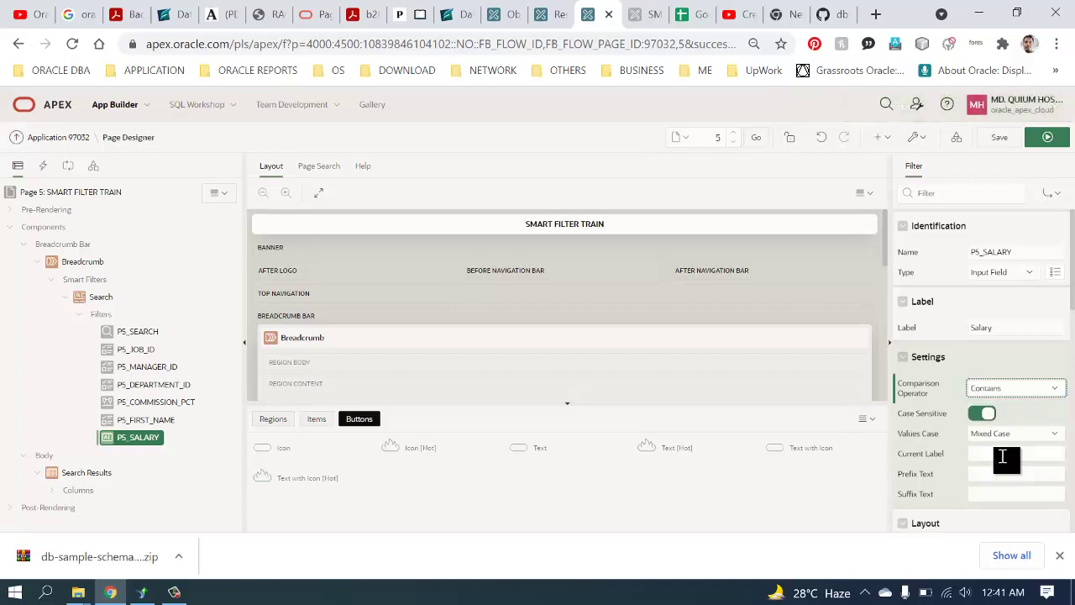
pyautogui.click(1016, 436)
pyautogui.click(1017, 446)
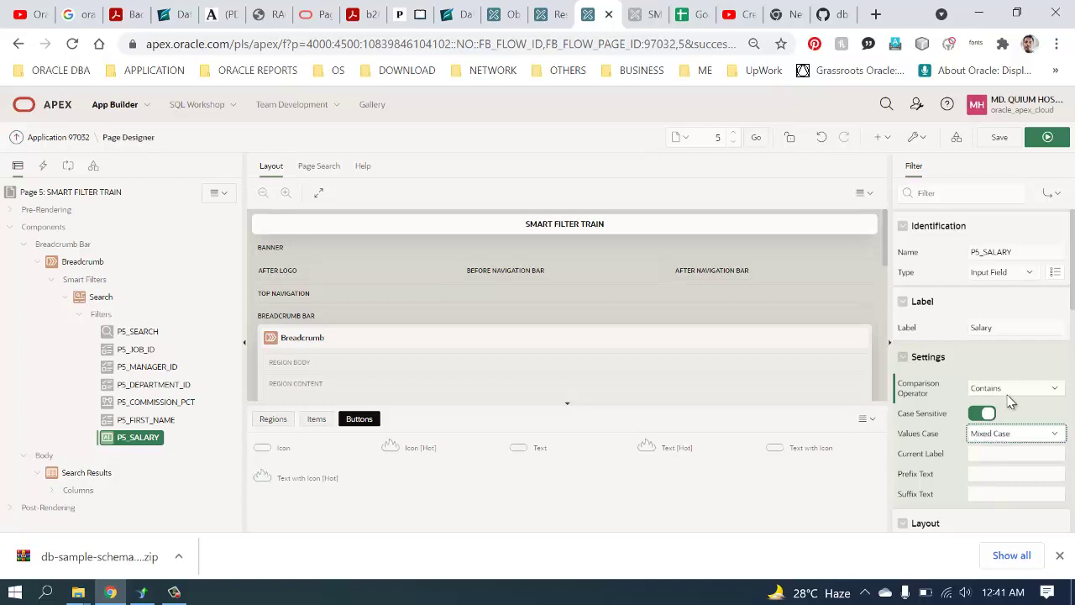
pyautogui.click(1010, 393)
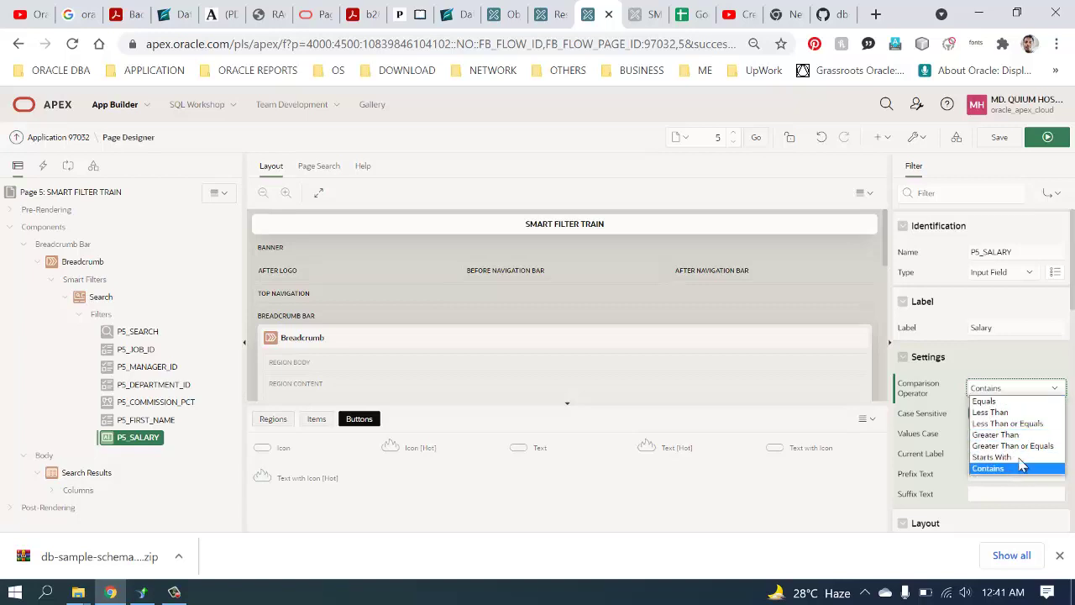
pyautogui.click(1014, 425)
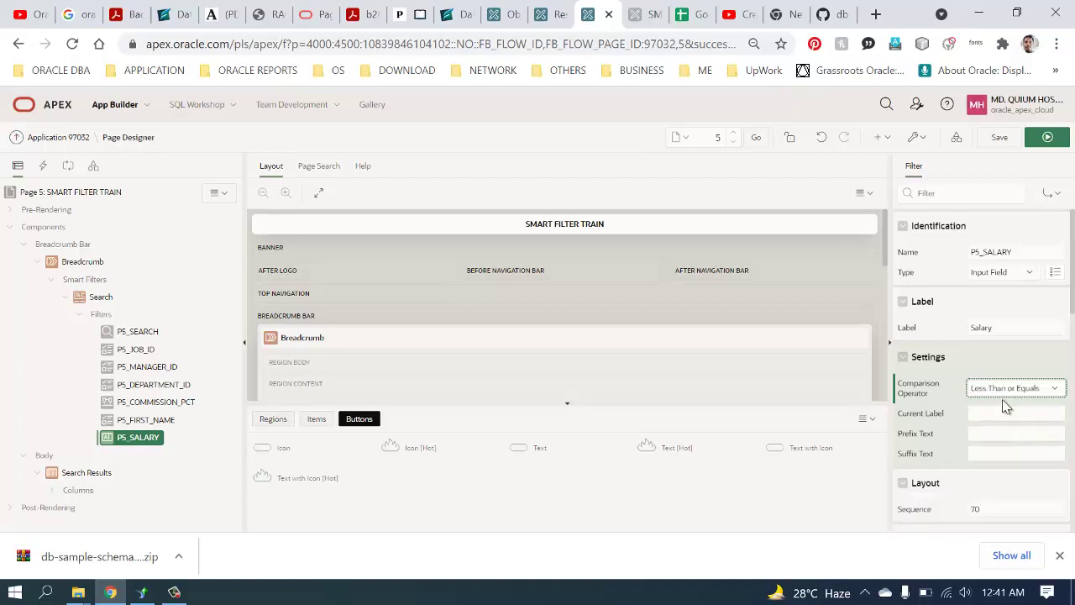
pyautogui.click(1001, 139)
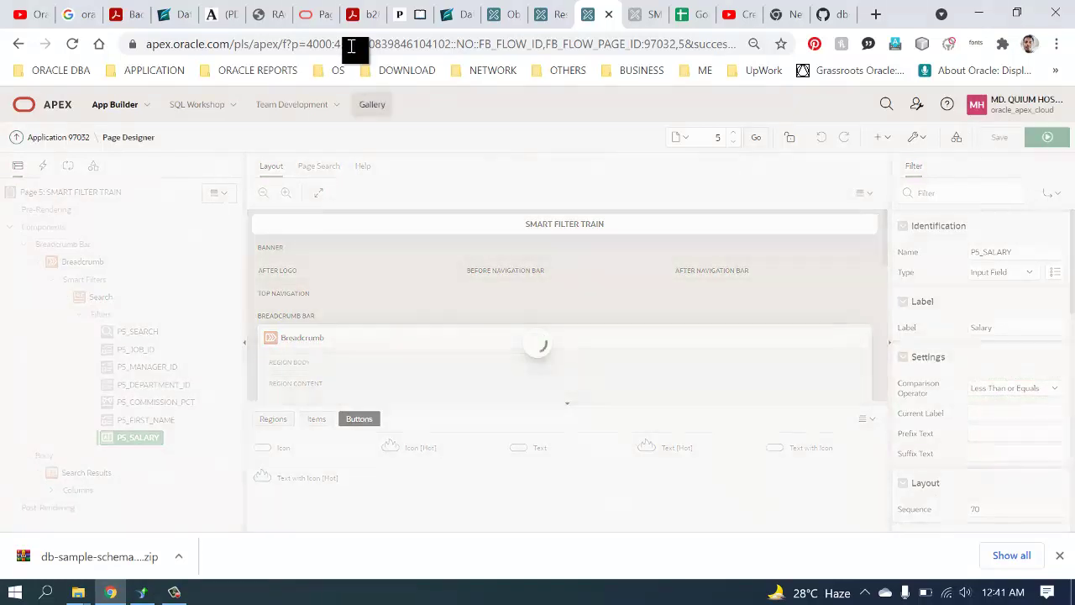
# - Reload the running SMART FILTER TRAIN page and remove its Salary filter
pyautogui.click(630, 23)
pyautogui.click(493, 44)
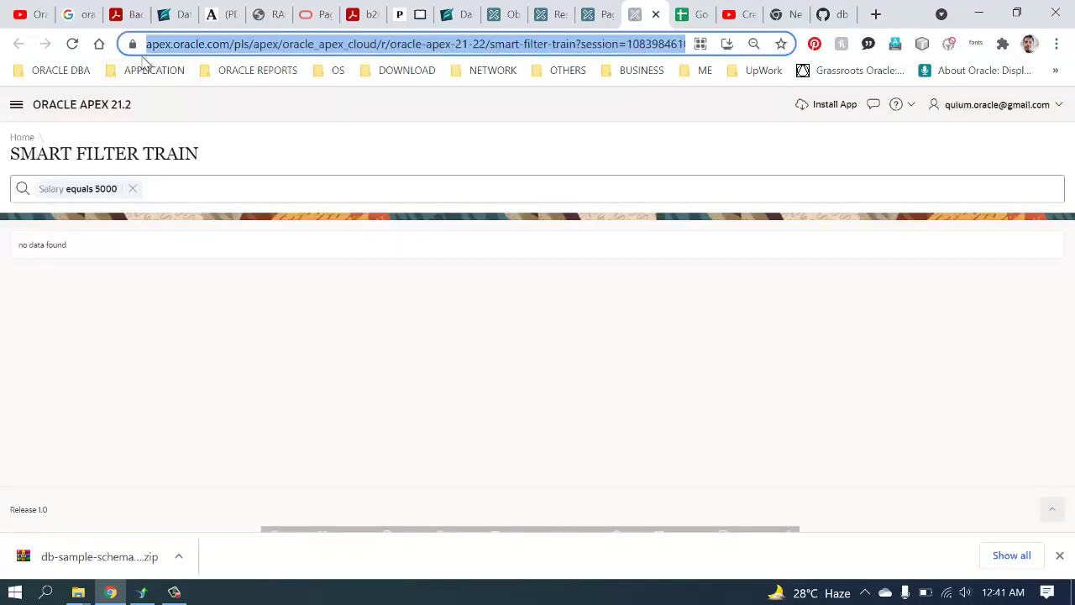
pyautogui.click(73, 44)
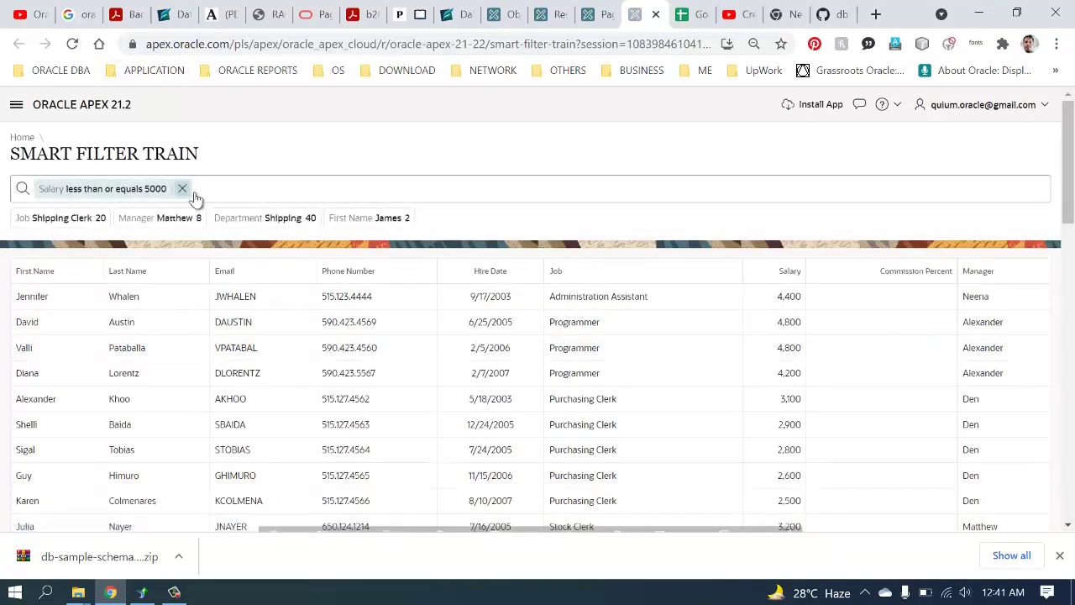
pyautogui.click(182, 190)
# - Filter the report by a salary less than or equal to 2500 and review the matching employees
pyautogui.click(89, 192)
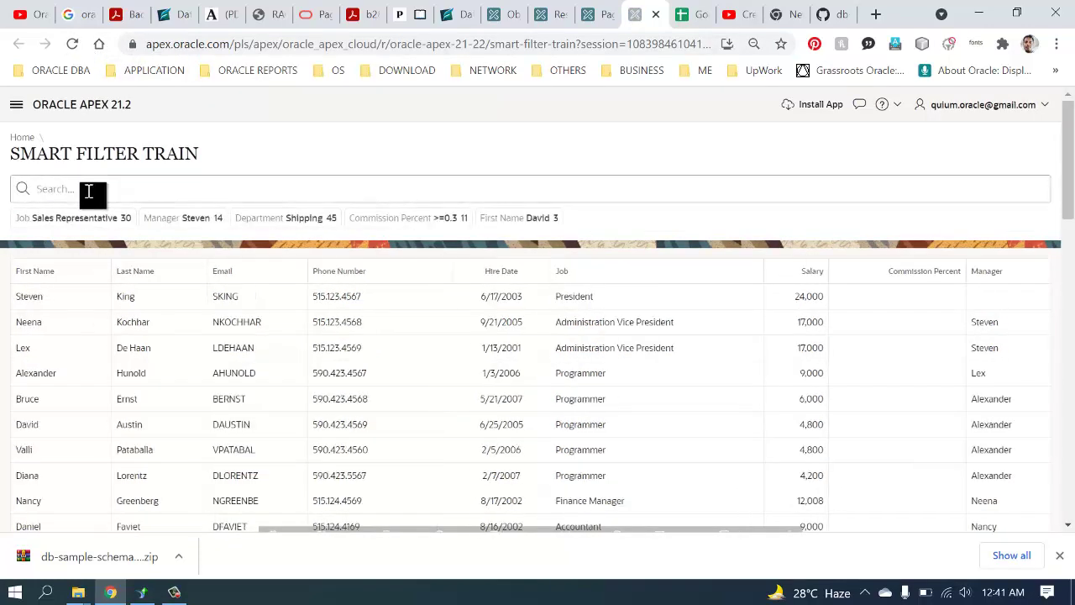
pyautogui.click(44, 330)
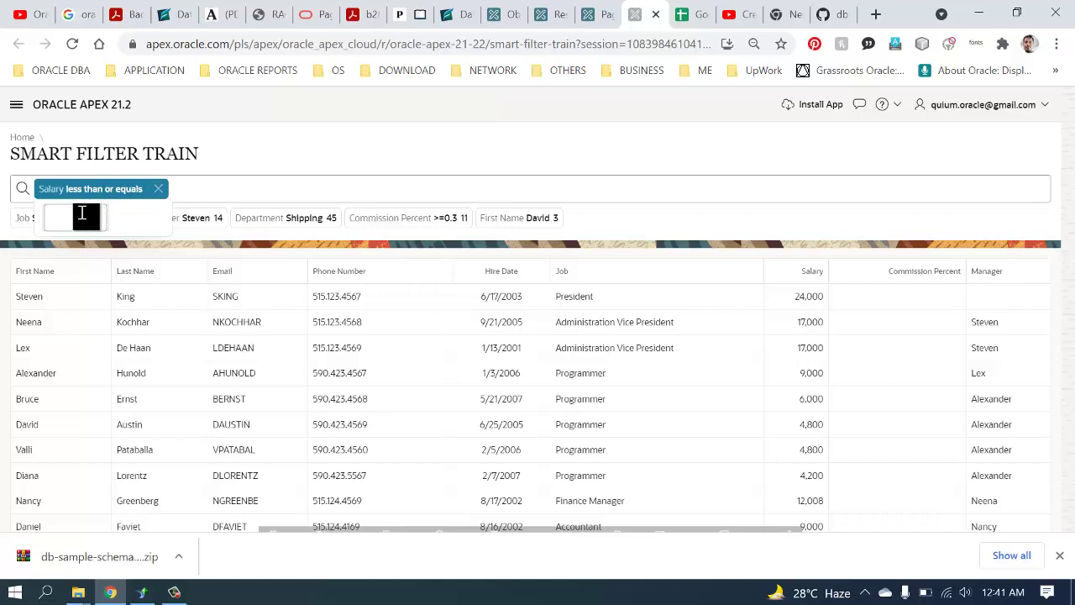
pyautogui.write('00')
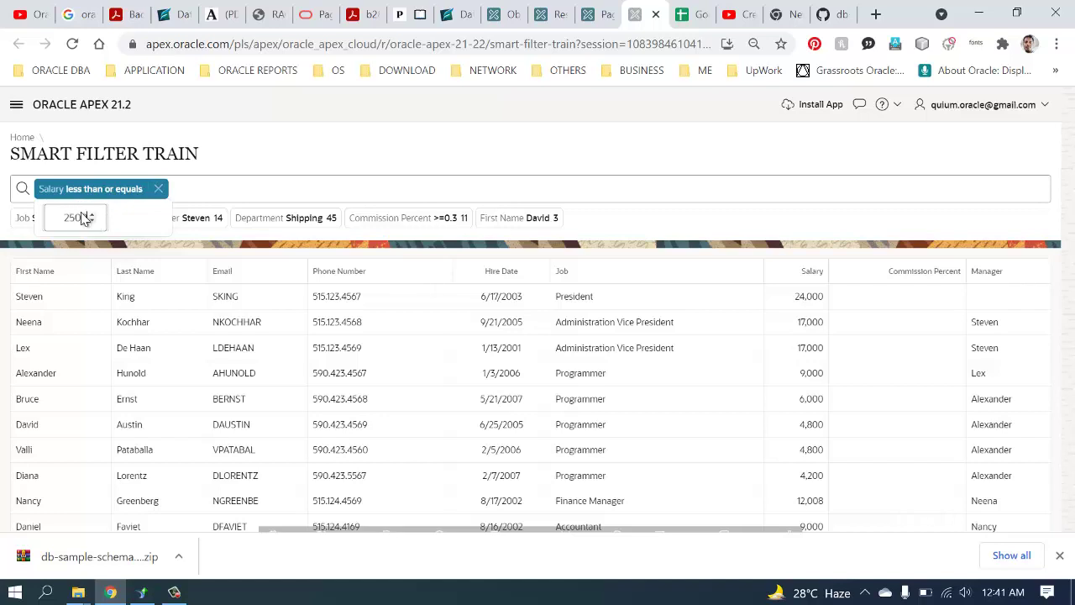
pyautogui.press('Return')
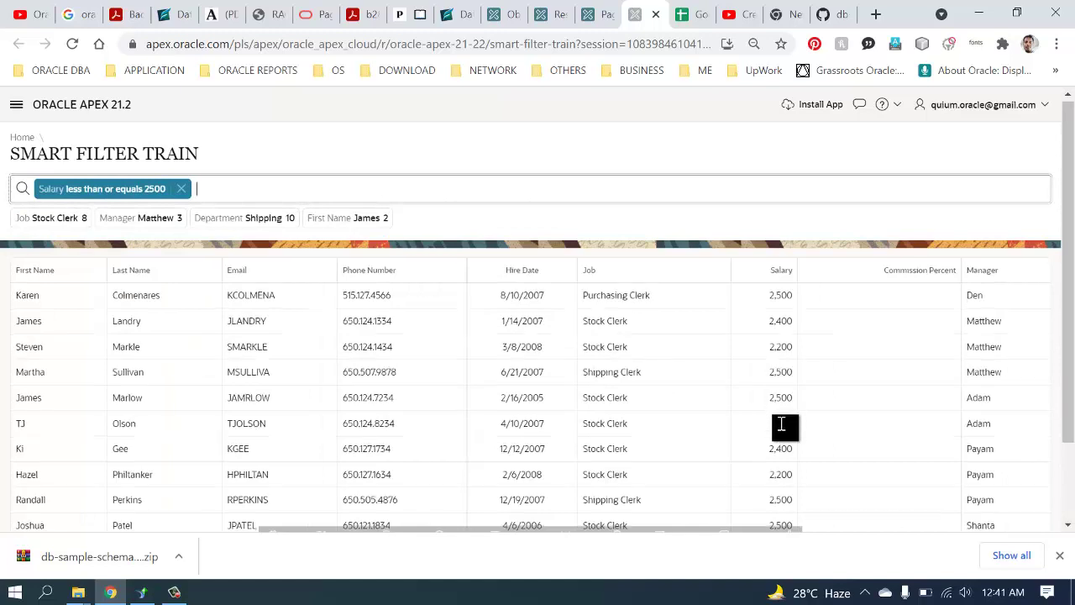
pyautogui.scroll(-2, 782, 432)
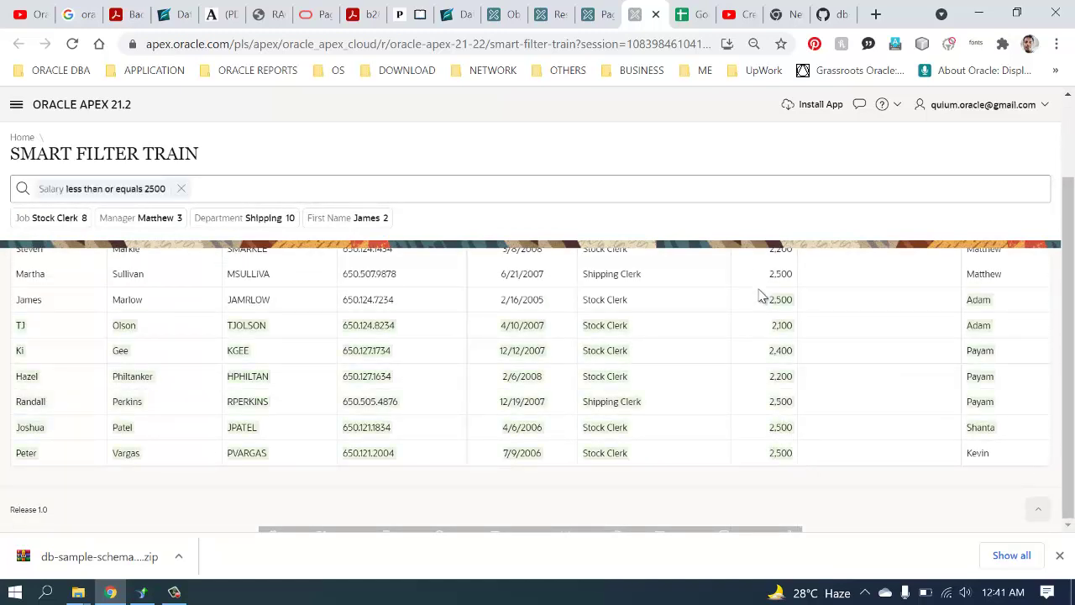
# - Change the Salary less than or equals filter's value to 2000 and then to 2100
pyautogui.click(104, 192)
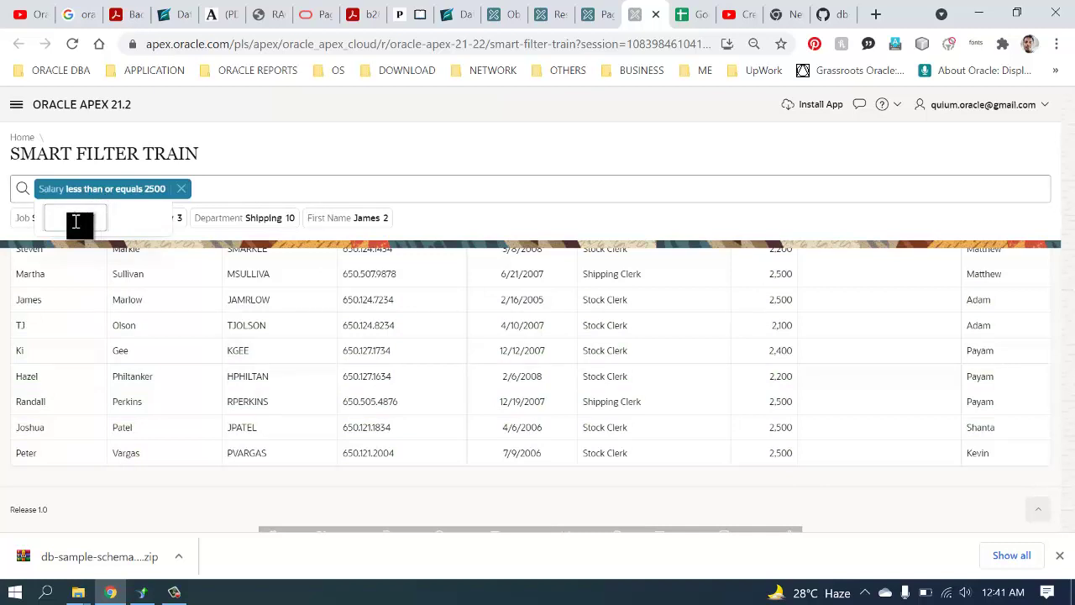
pyautogui.click(75, 222)
pyautogui.press('BackSpace')
pyautogui.press('BackSpace')
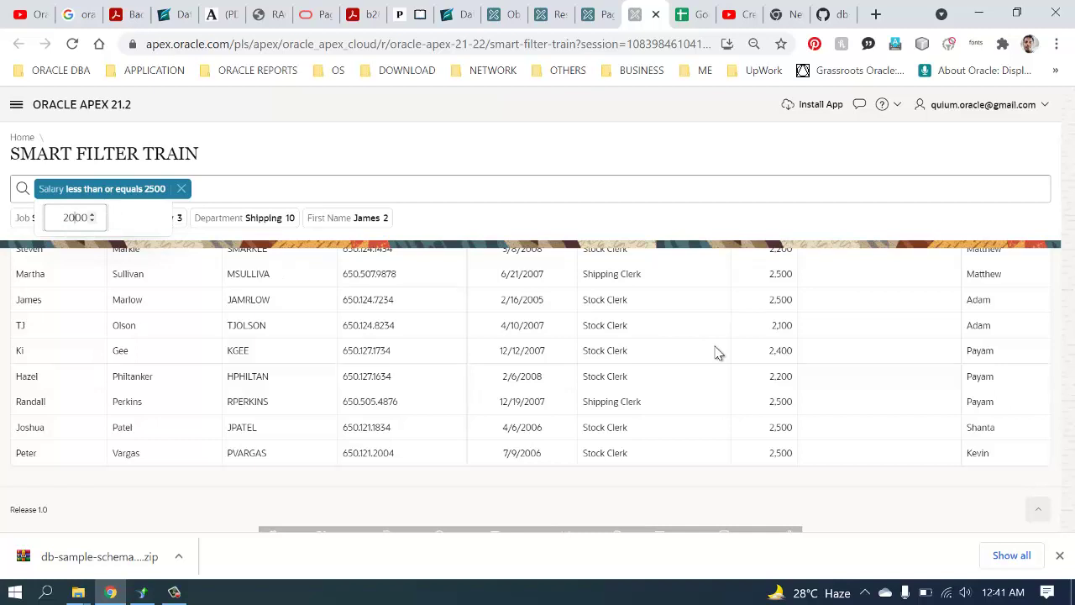
pyautogui.press('Return')
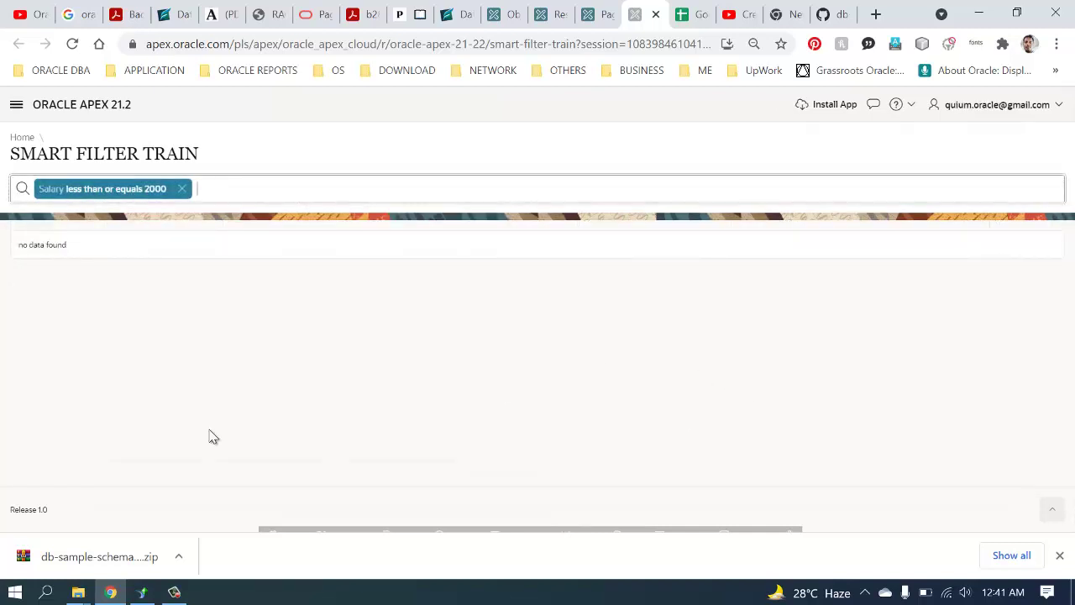
pyautogui.click(125, 192)
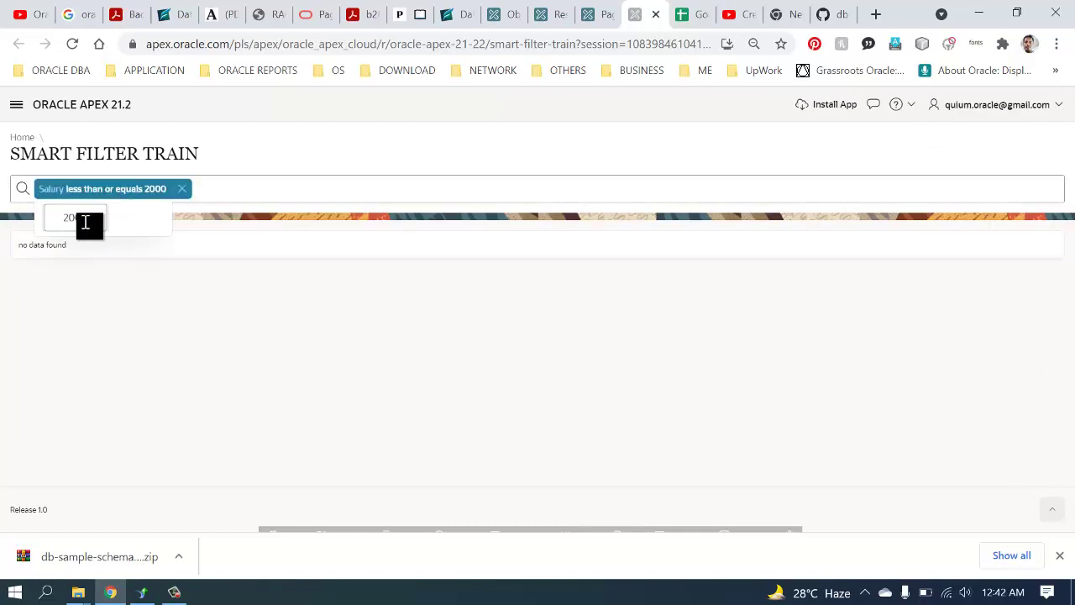
pyautogui.press('Return')
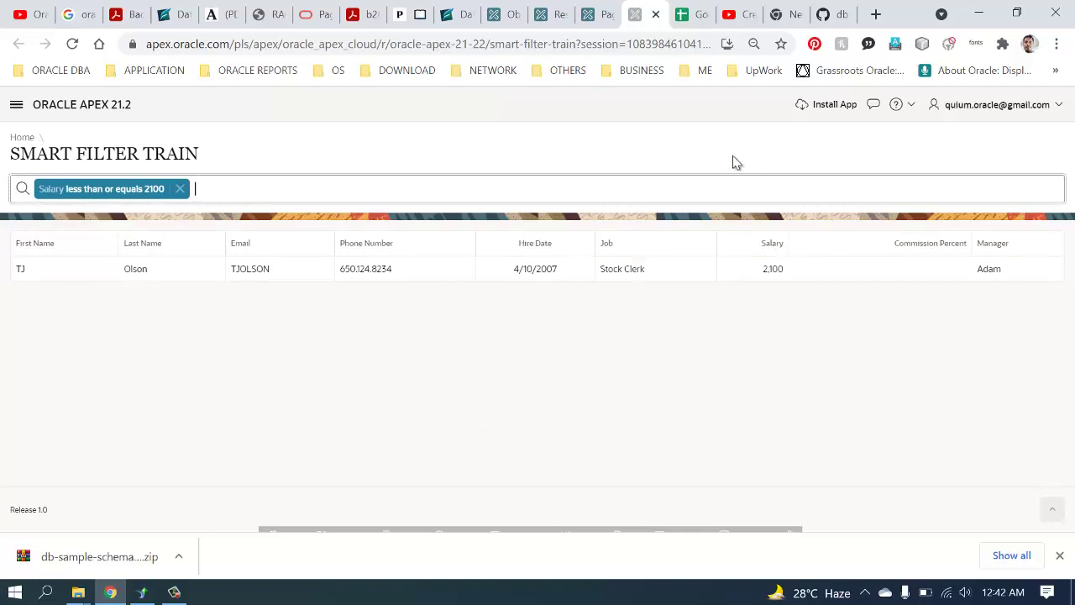
# - In Page Designer, examine the available types and comparison operators of the P5_SALARY filter without changing them
pyautogui.click(598, 14)
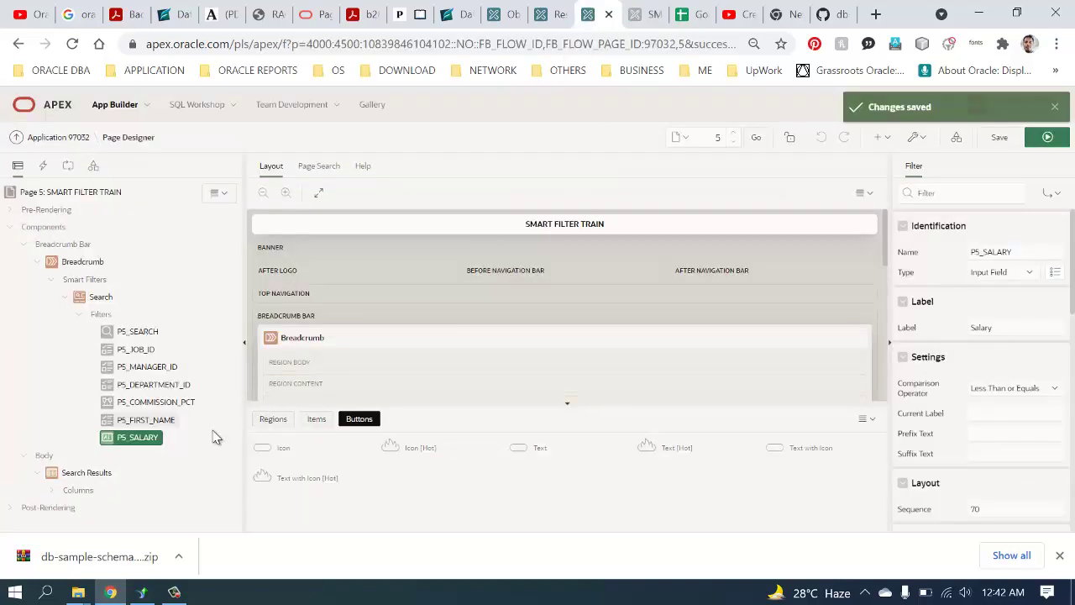
pyautogui.click(1018, 273)
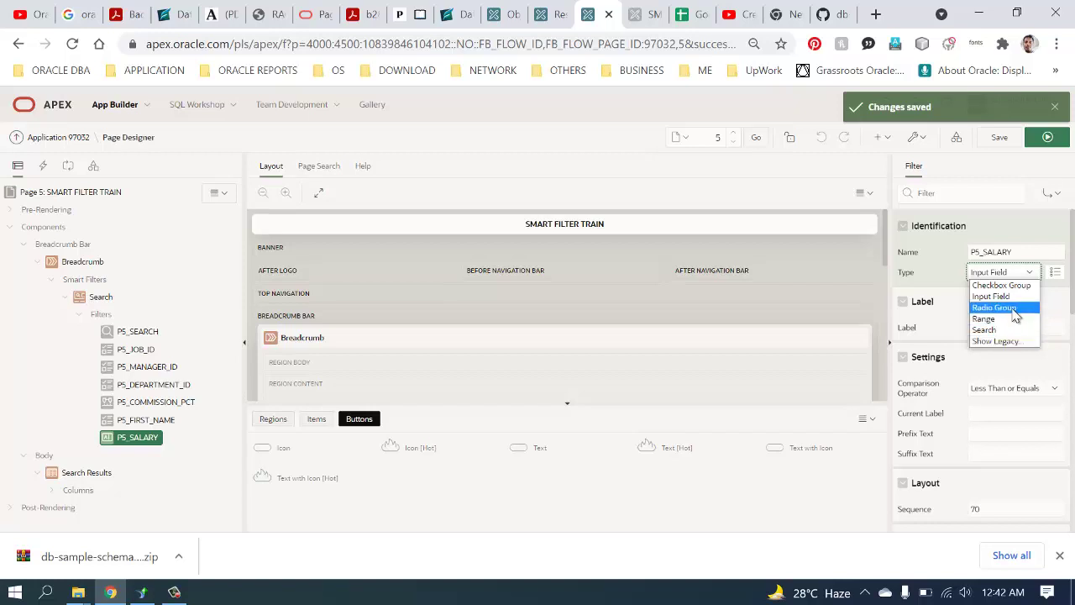
pyautogui.click(1028, 276)
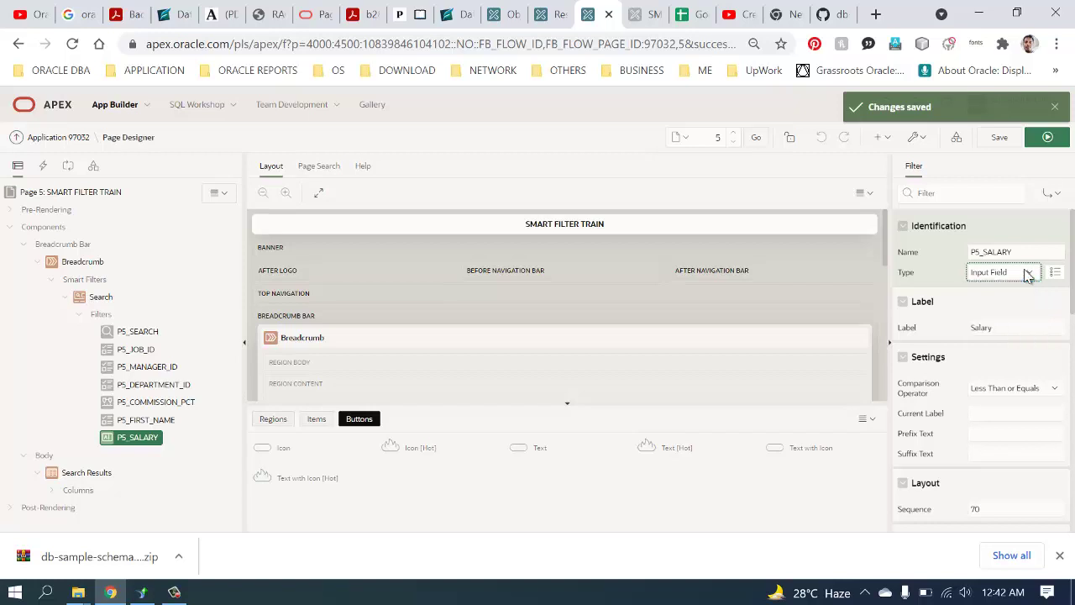
pyautogui.click(1016, 391)
pyautogui.click(1017, 390)
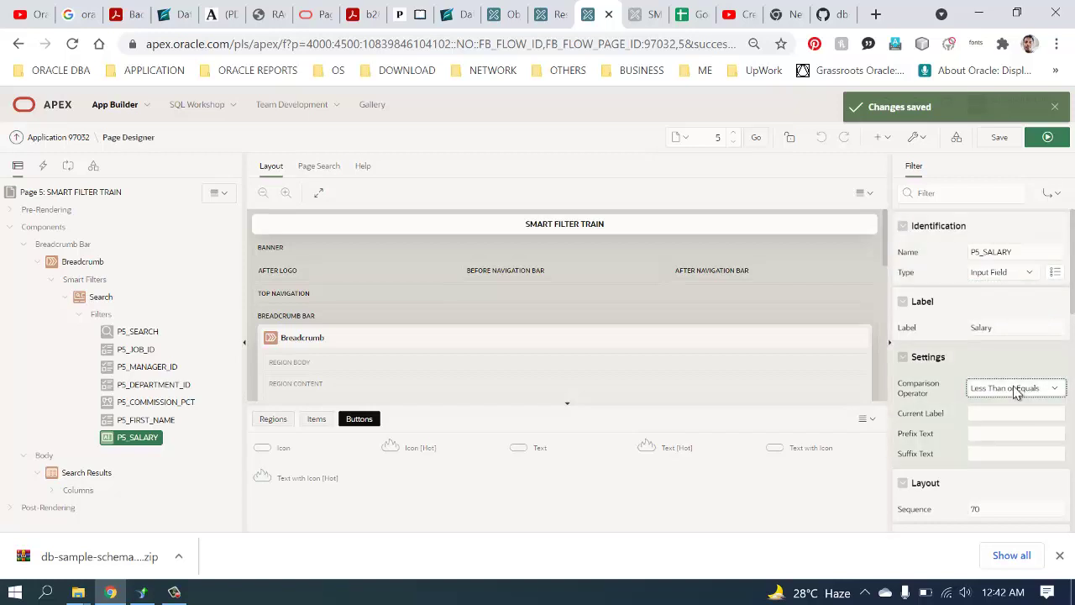
pyautogui.click(1016, 391)
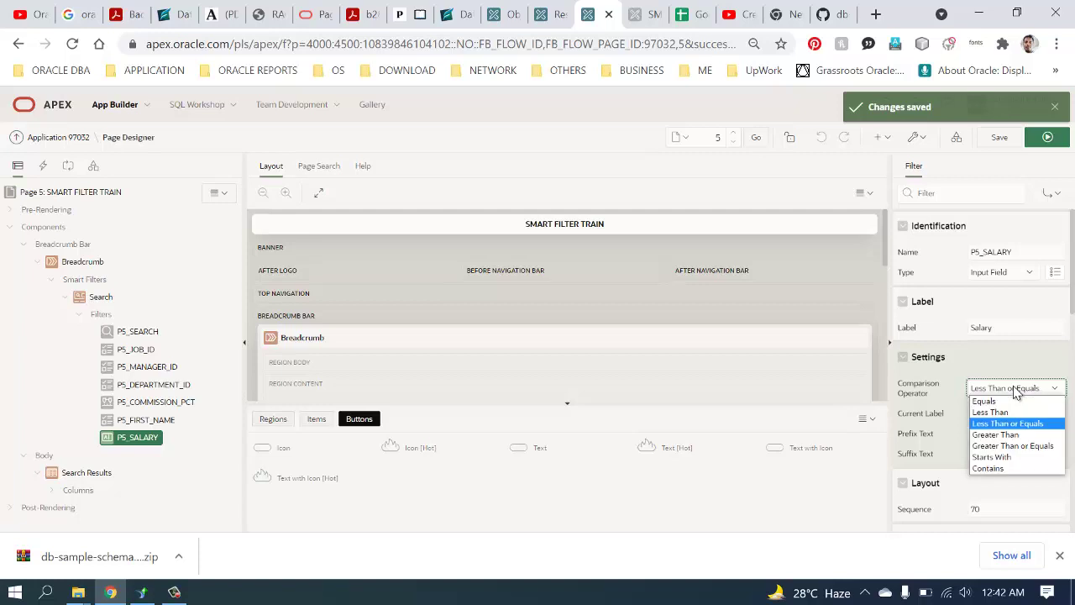
pyautogui.click(934, 406)
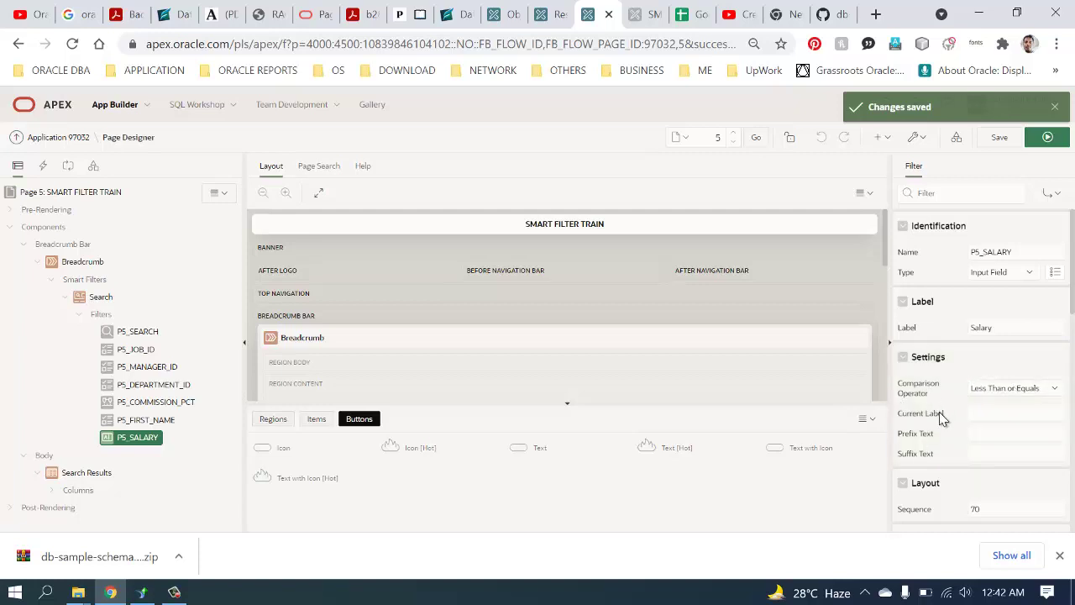
# - Examine the P5_SALARY filter's remaining properties, including the source database column, data type and security settings
pyautogui.scroll(-5, 941, 414)
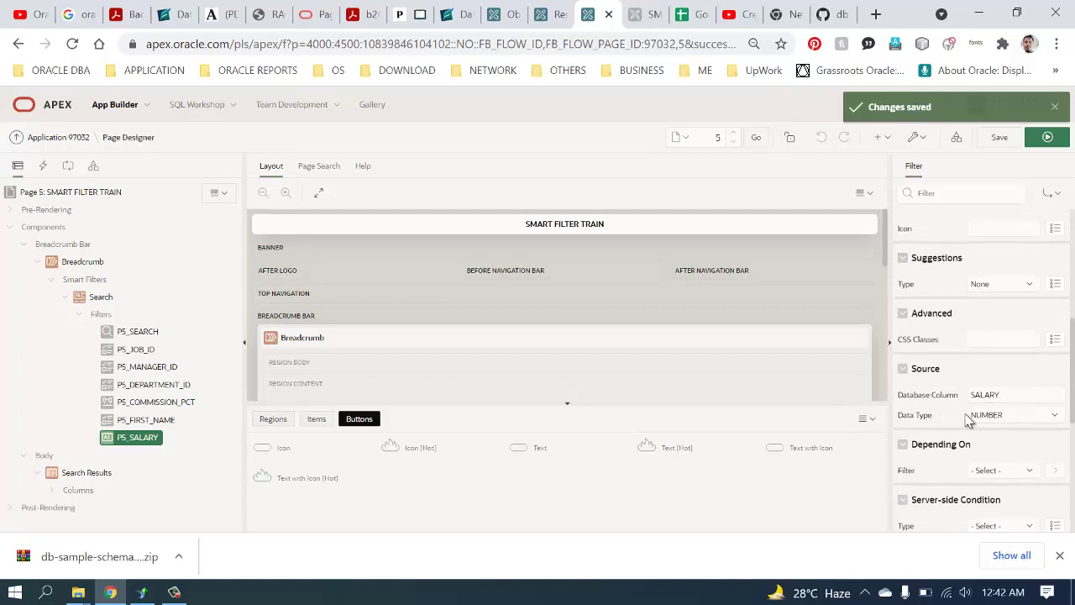
pyautogui.scroll(-3, 968, 420)
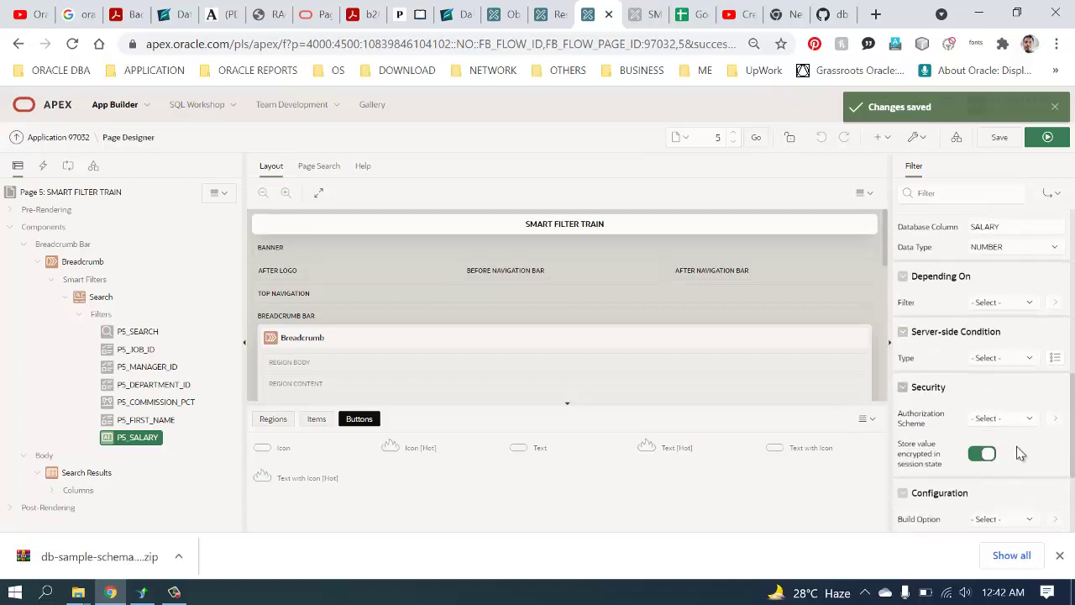
pyautogui.click(1002, 251)
pyautogui.click(1000, 248)
pyautogui.scroll(1, 999, 252)
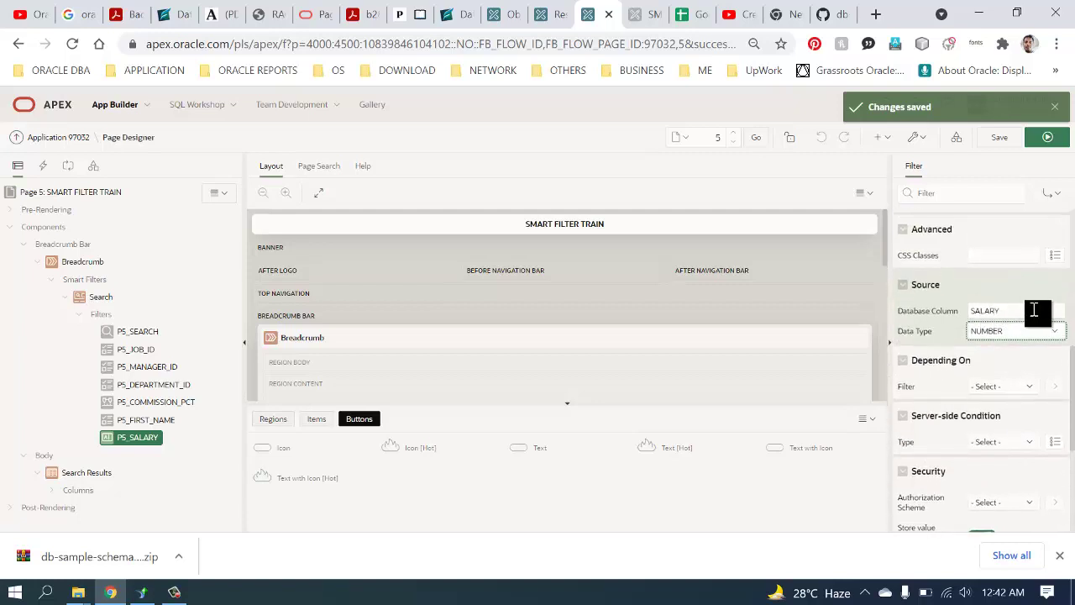
# - Examine the P5_SEARCH filter's properties and compare them with the search bar on the running page
pyautogui.click(137, 333)
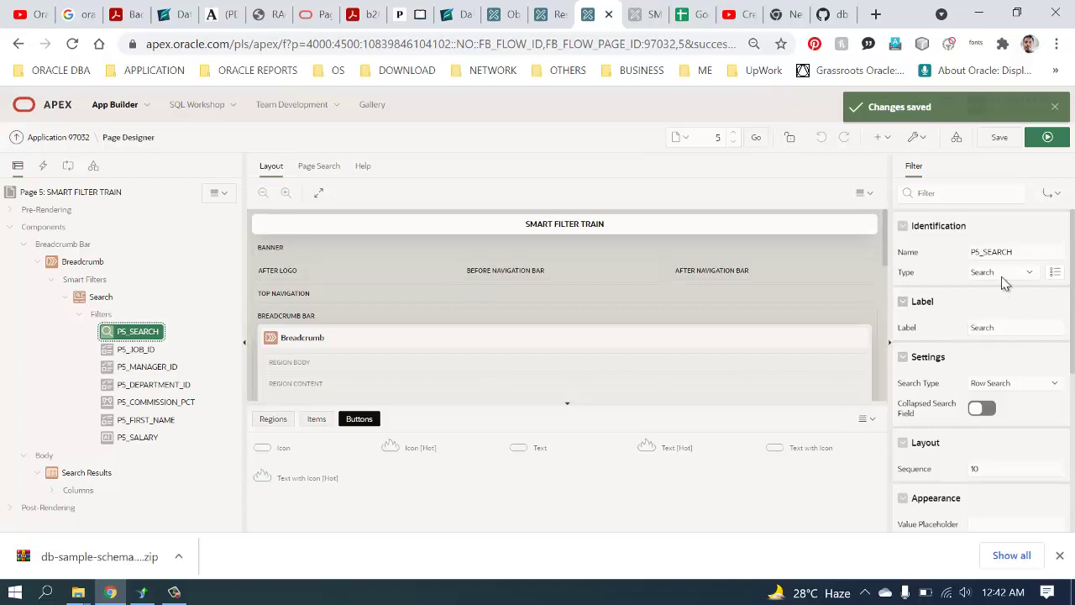
pyautogui.click(638, 13)
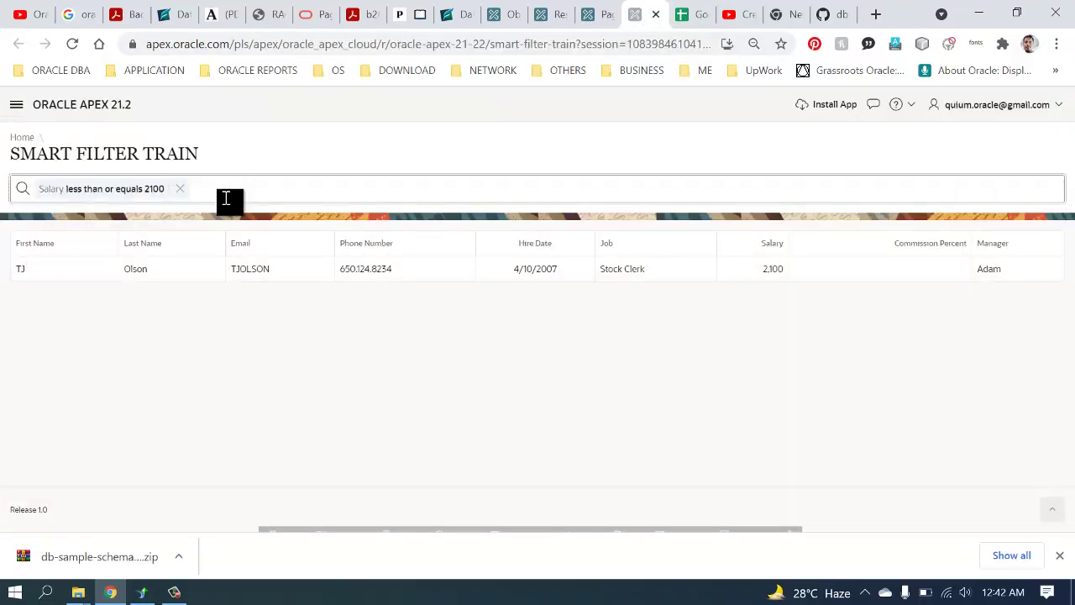
pyautogui.click(595, 13)
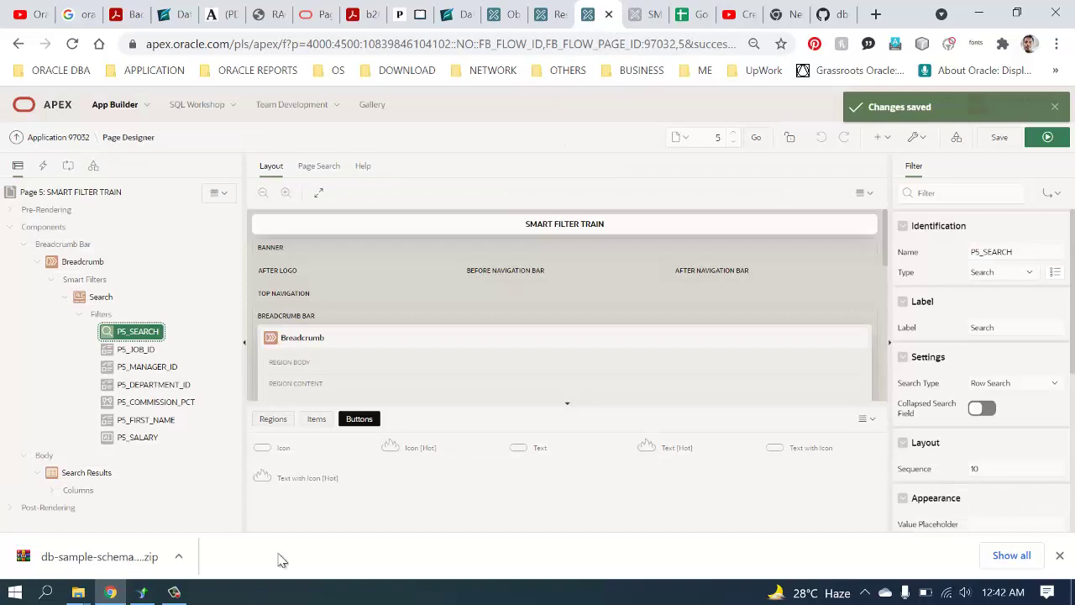
# - Select the Search Results region in Page Designer, examine its columns and return to the running page
pyautogui.click(55, 473)
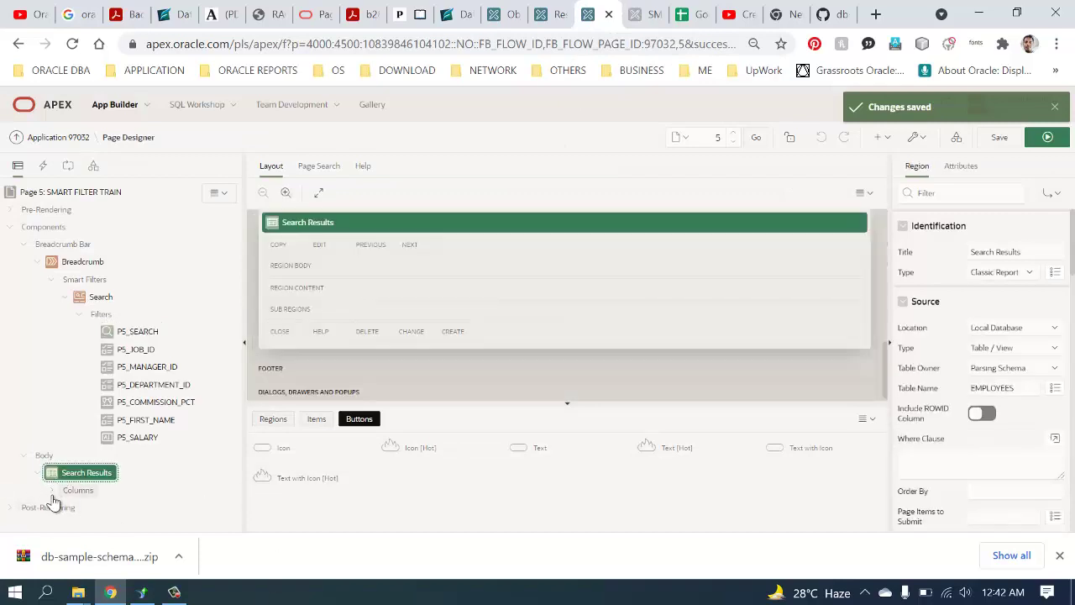
pyautogui.click(51, 492)
pyautogui.scroll(-2, 117, 504)
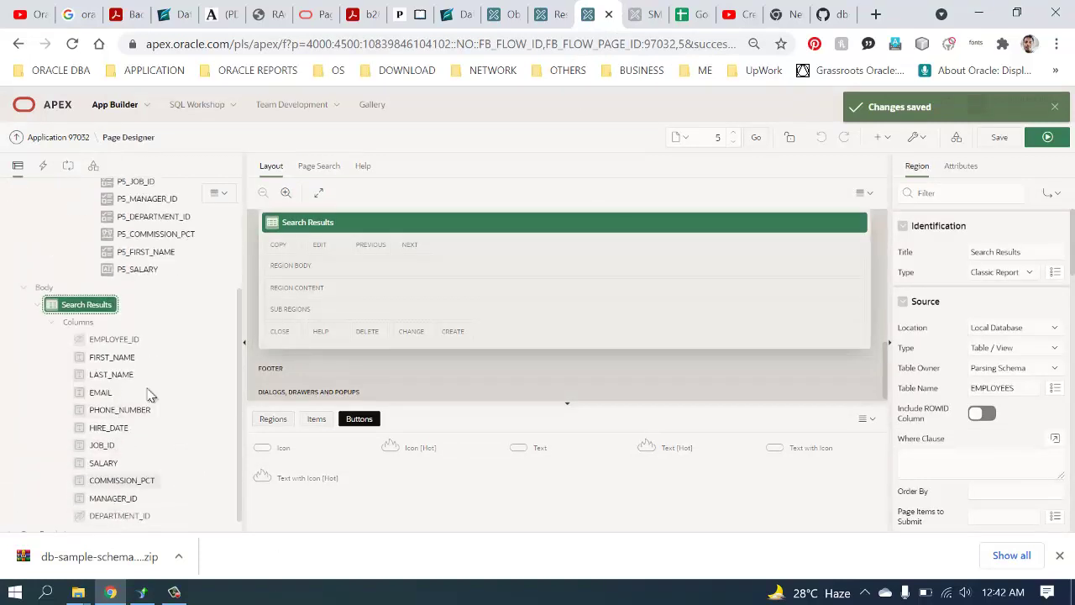
pyautogui.scroll(2, 101, 324)
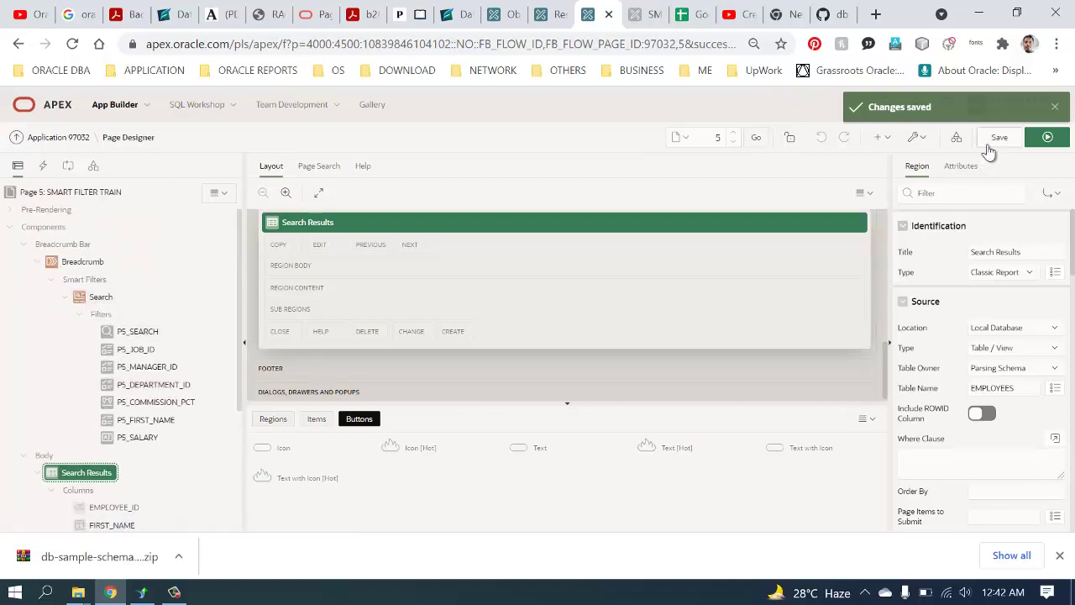
pyautogui.click(646, 15)
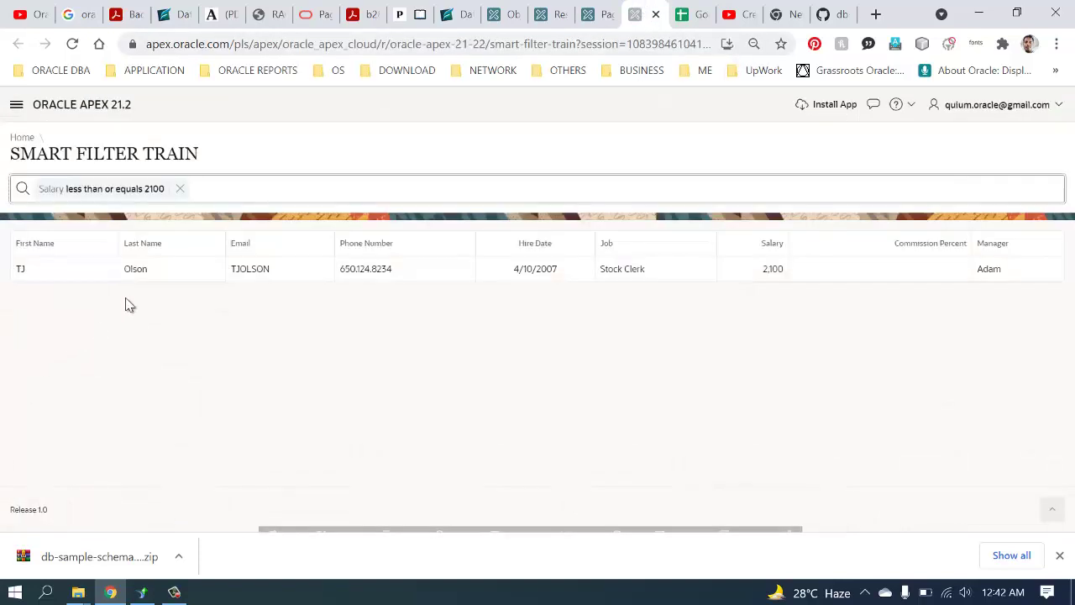
# - Remove the Salary filter from the search bar and filter the employees by the Shipping department
pyautogui.click(181, 190)
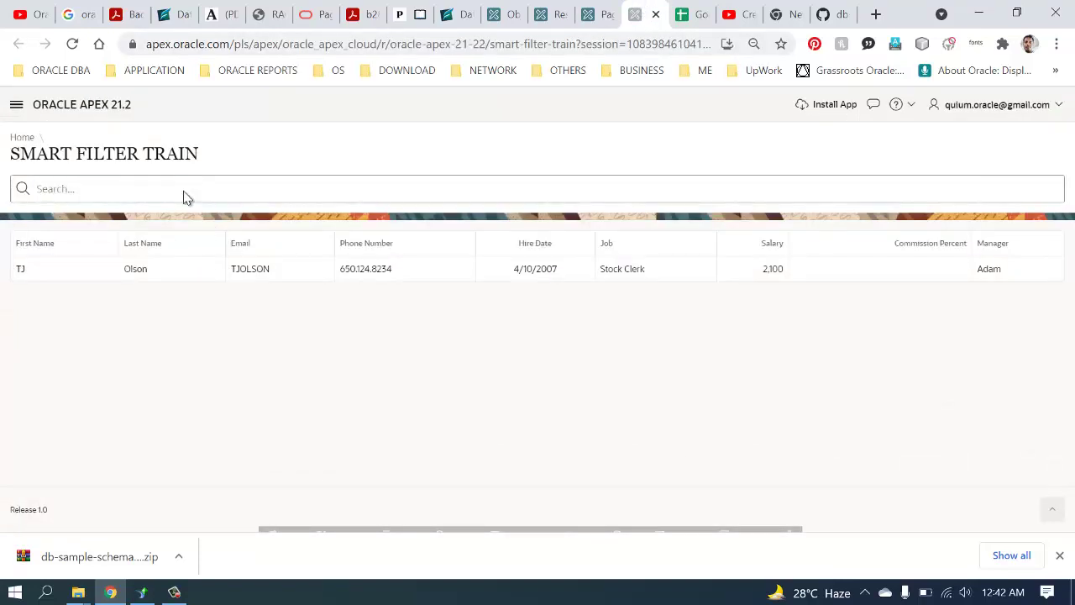
pyautogui.click(133, 192)
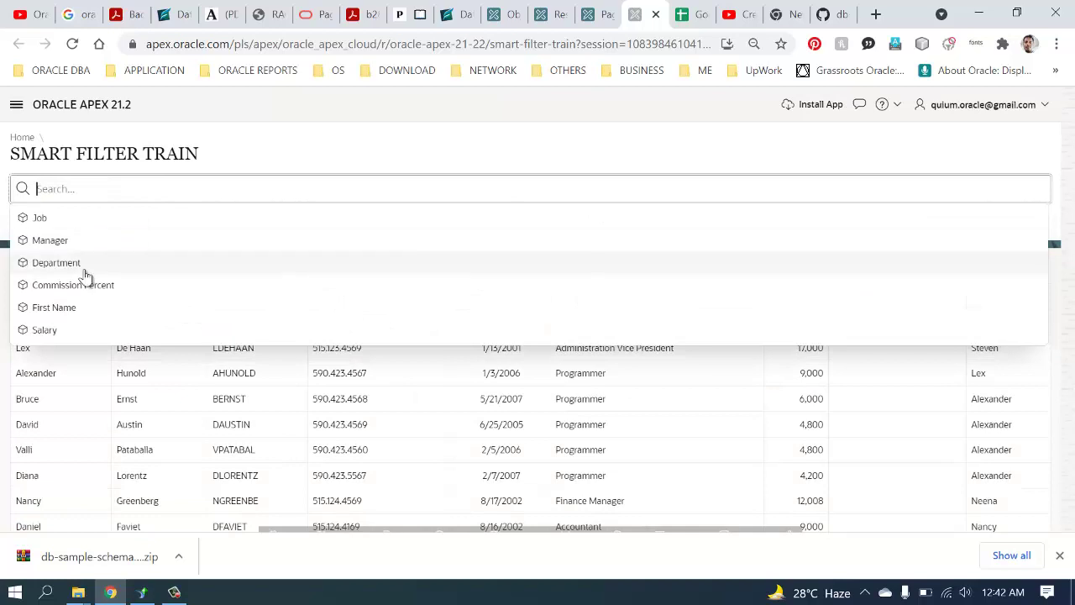
pyautogui.click(80, 264)
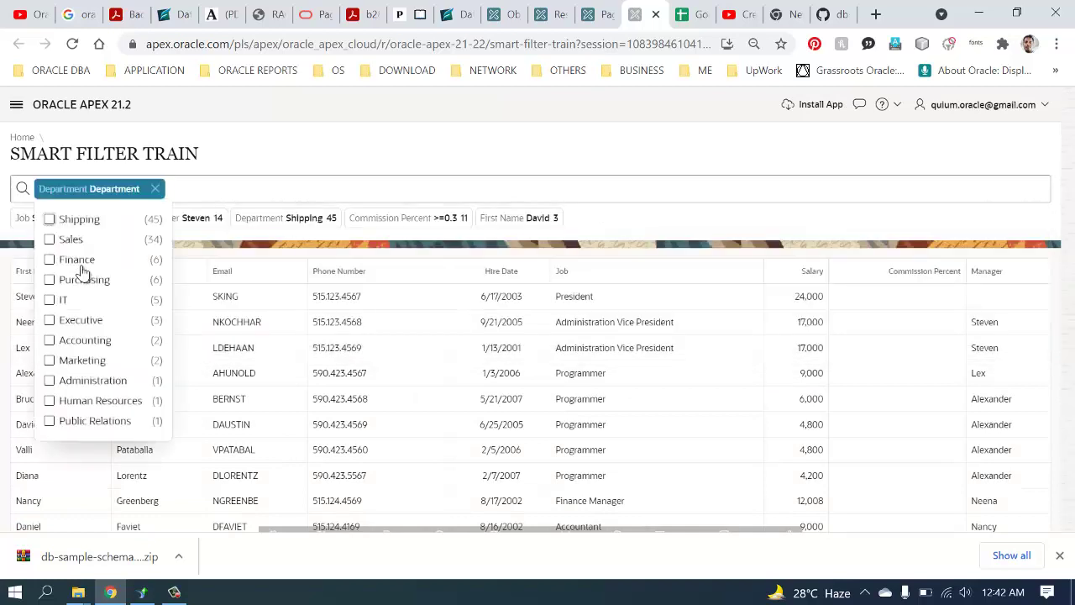
pyautogui.click(52, 220)
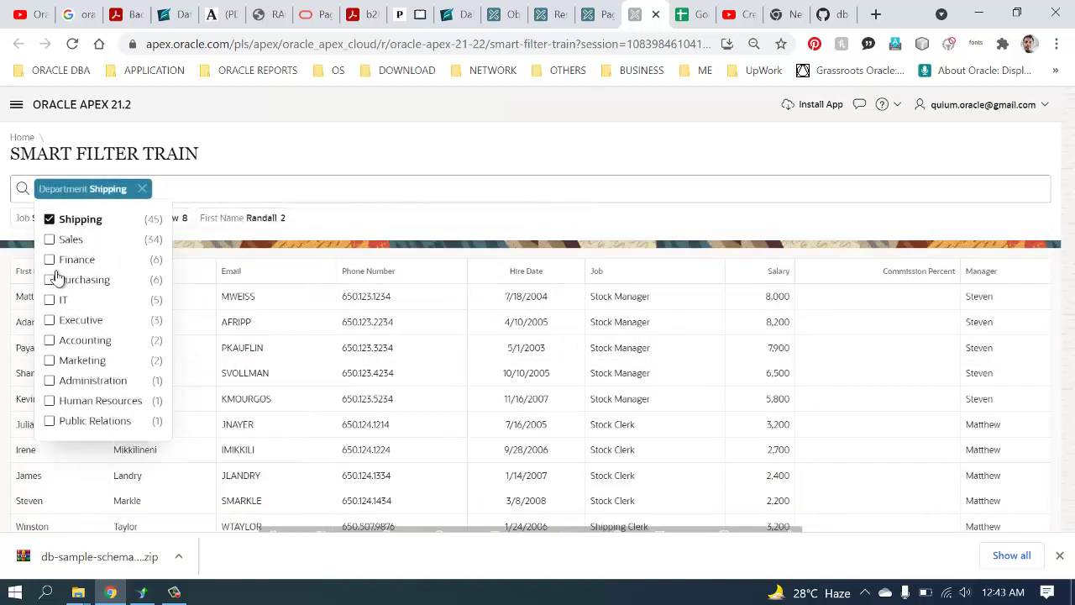
# - Replace Shipping in the Department filter with the IT and Executive departments and close the options list
pyautogui.click(48, 220)
pyautogui.click(49, 299)
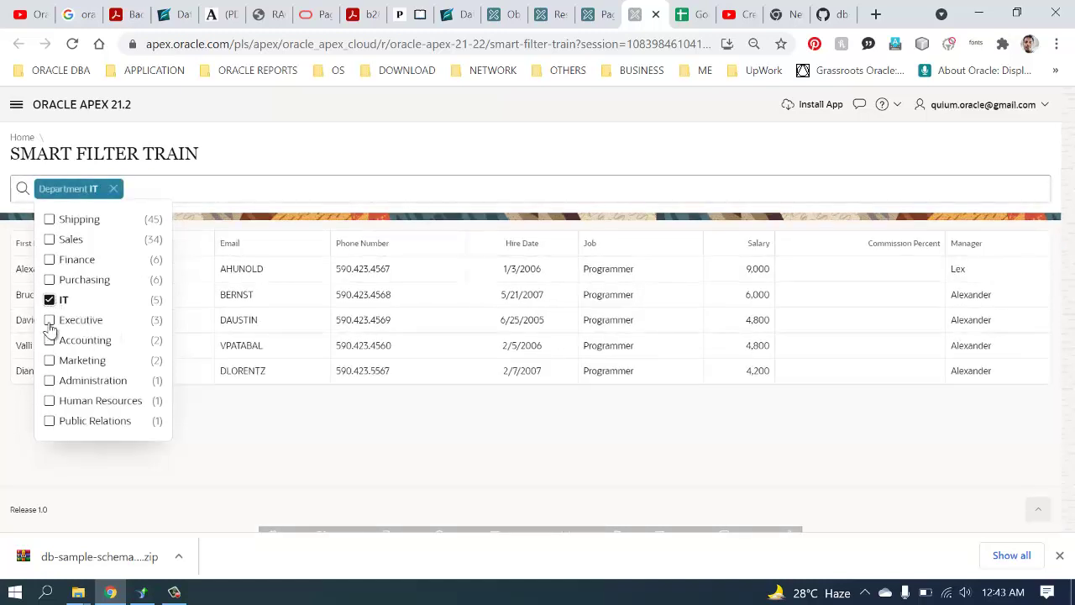
pyautogui.click(48, 321)
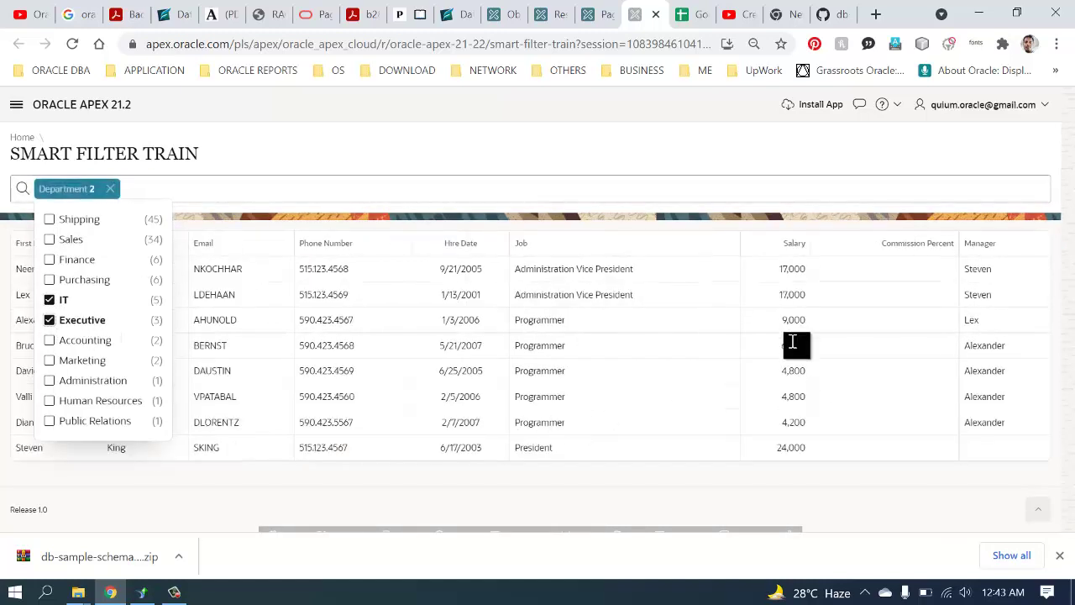
pyautogui.click(778, 382)
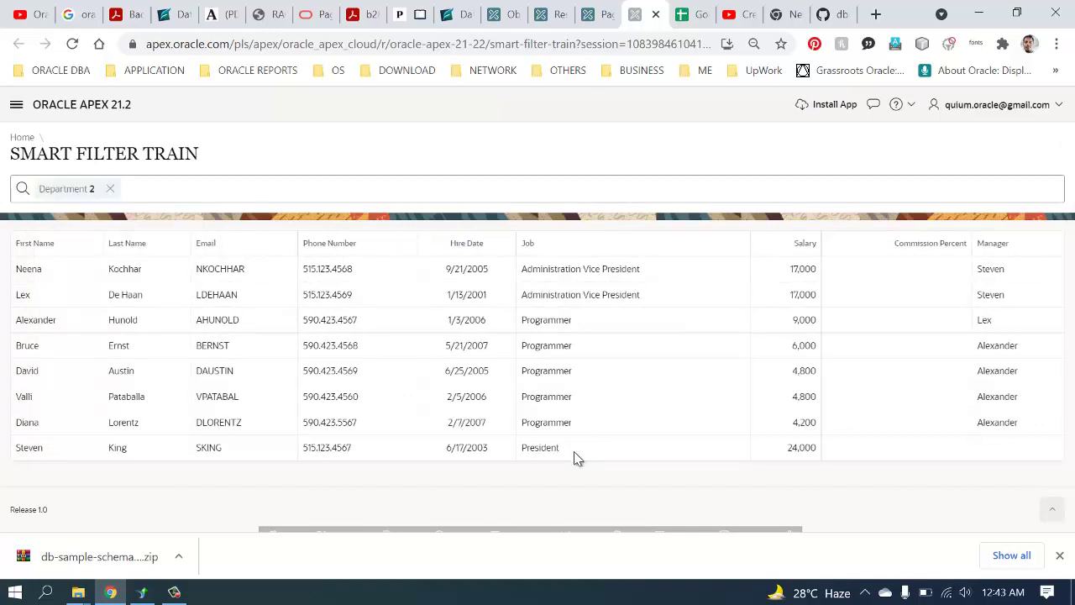
# - Examine the job titles in the filtered rows and compare them with the departments selected in the filter
pyautogui.doubleClick(540, 447)
pyautogui.moveTo(504, 436); pyautogui.dragTo(670, 300)
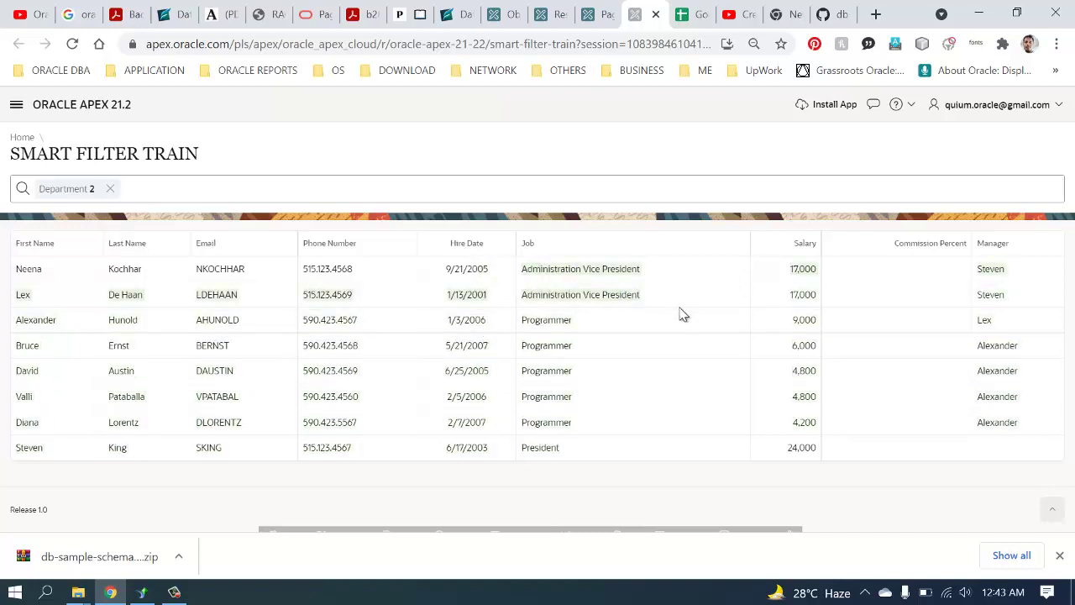
pyautogui.click(683, 314)
pyautogui.moveTo(527, 341); pyautogui.dragTo(578, 439)
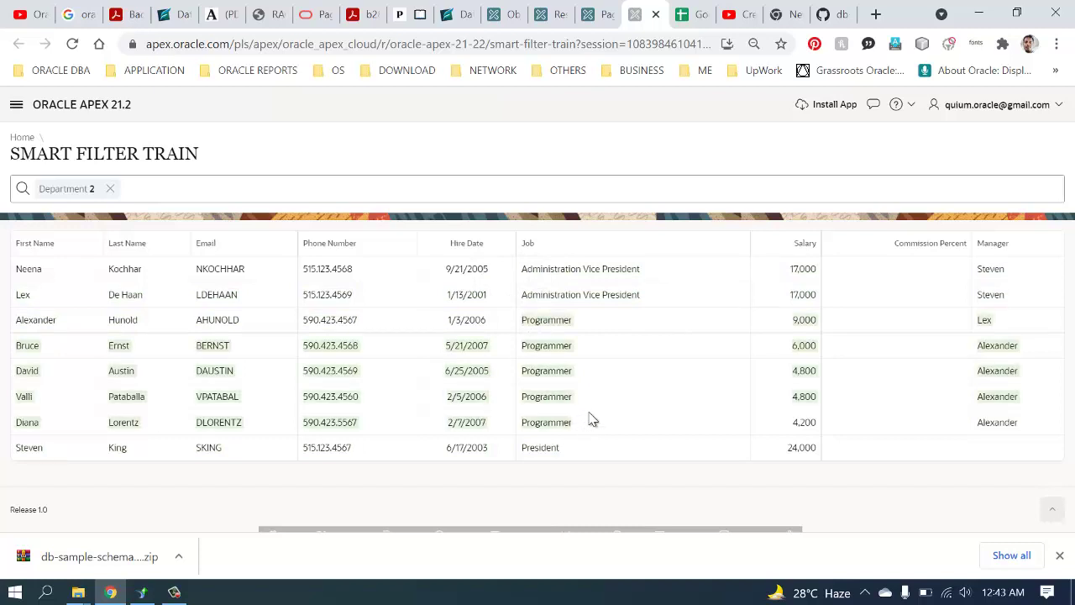
pyautogui.click(73, 190)
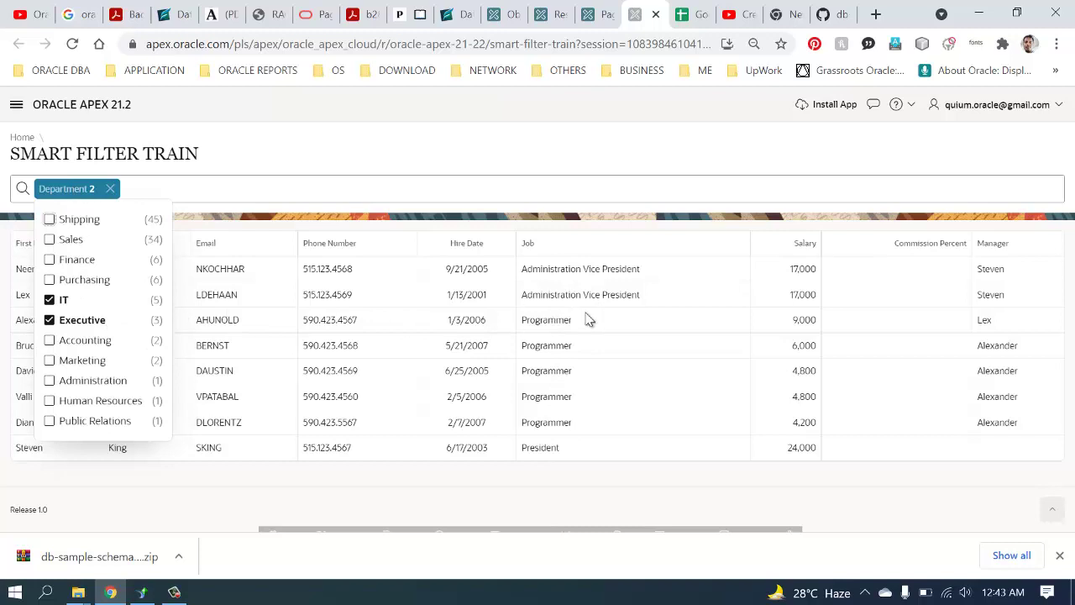
pyautogui.click(576, 409)
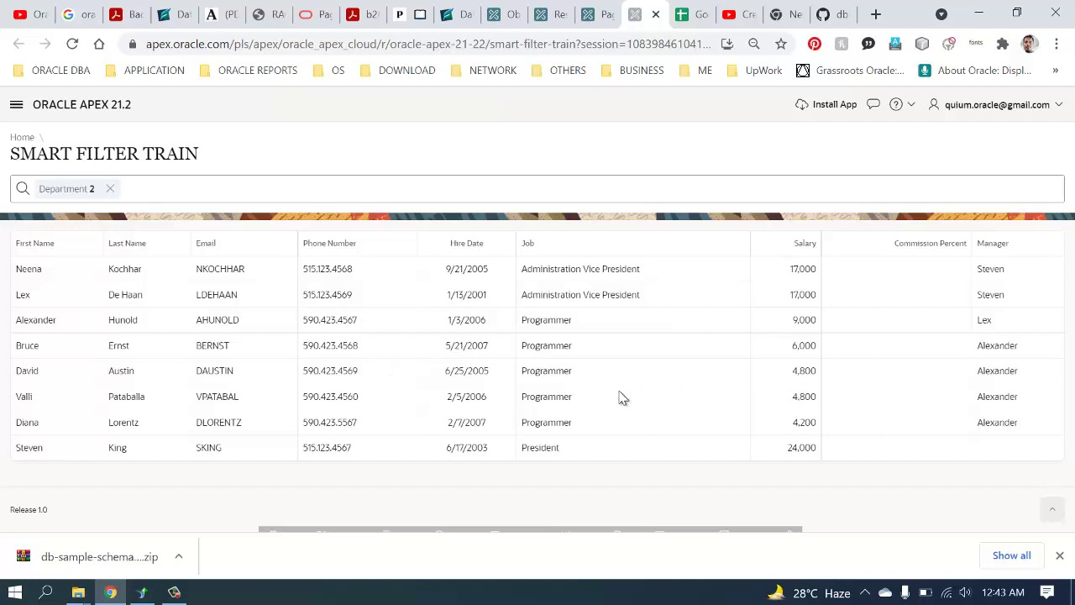
pyautogui.click(866, 595)
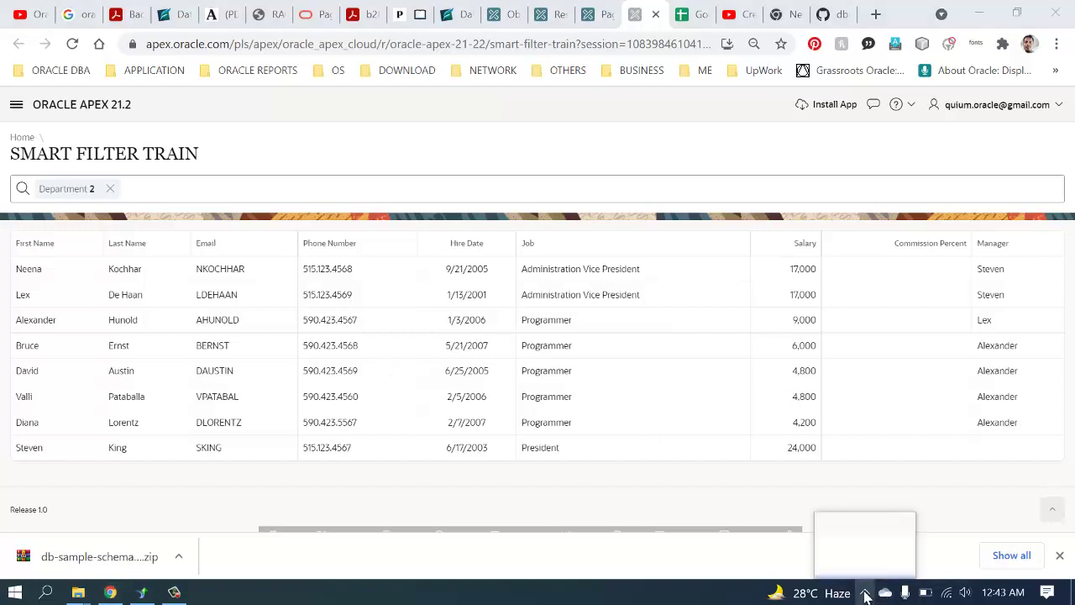
pyautogui.click(177, 593)
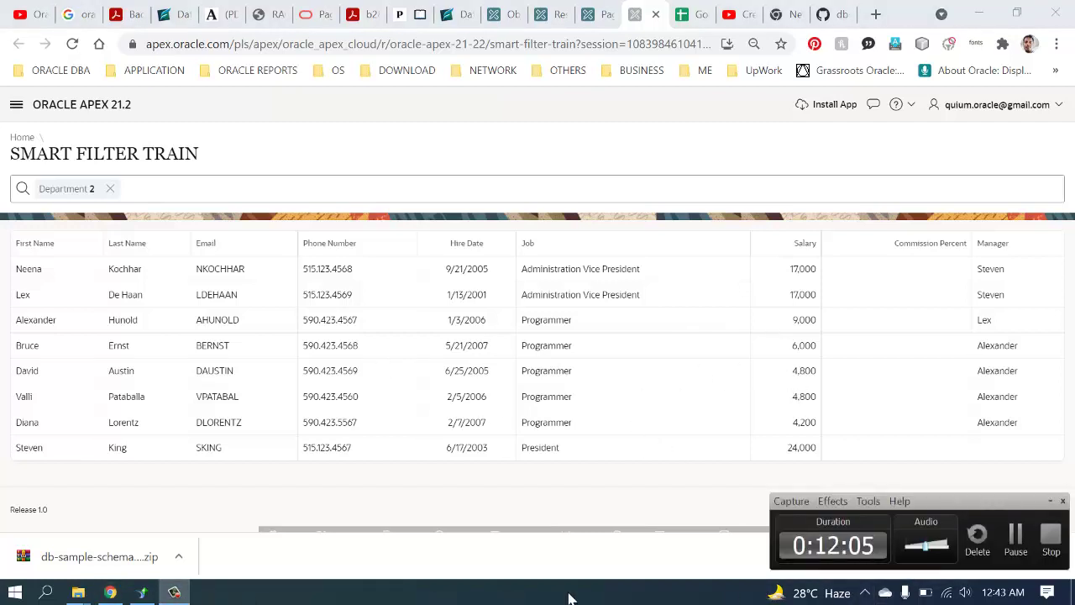